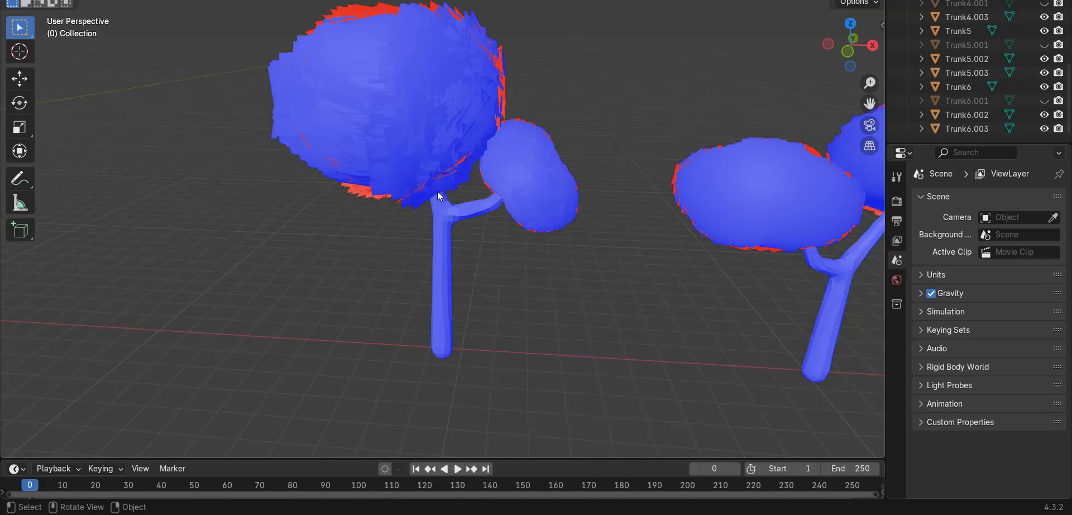
Step: Add a 2 m plane at the world origin and activate the Move tool
middle_click_drag(424, 150, 413, 134)
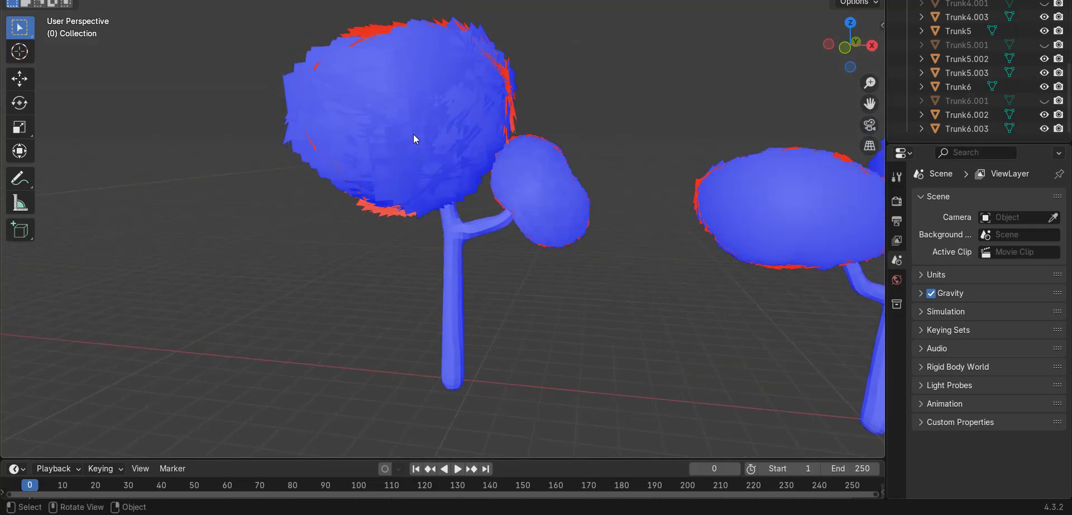
scroll(447, 274, "up", 1)
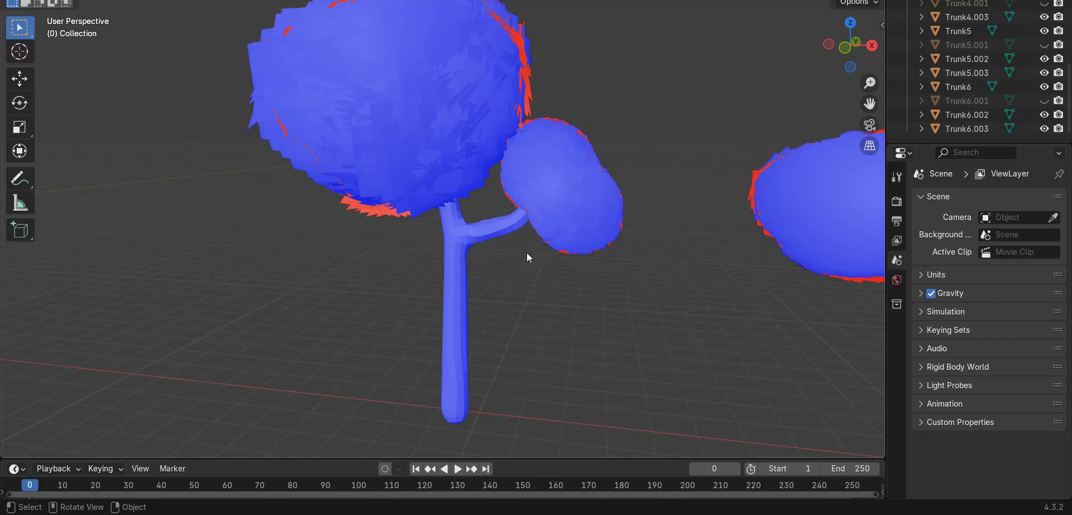
scroll(373, 275, "down", 4)
middle_click_drag(296, 258, 636, 293, "shift")
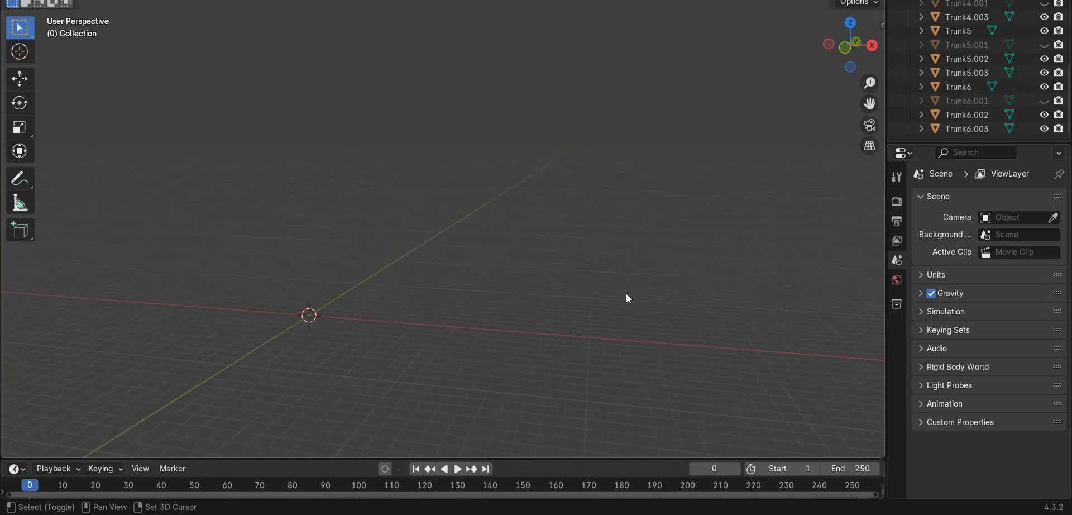
middle_click_drag(329, 269, 504, 246)
key("shift+a")
mouse_move(235, 3)
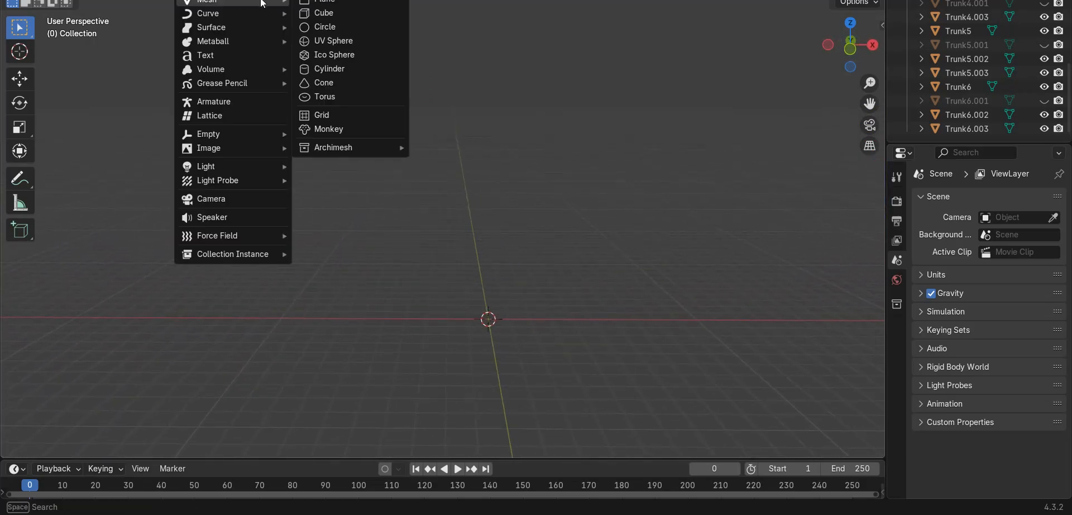
left_click(350, 4)
left_click(18, 87)
middle_click_drag(480, 326, 472, 288, "shift")
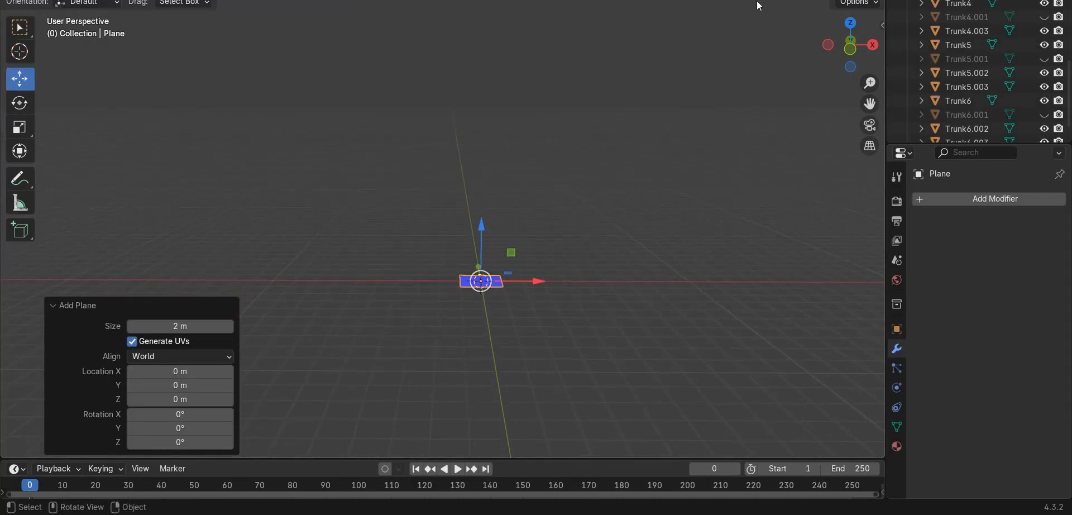
Step: Toggle the Face Orientation overlay off and back on
left_click(783, 0)
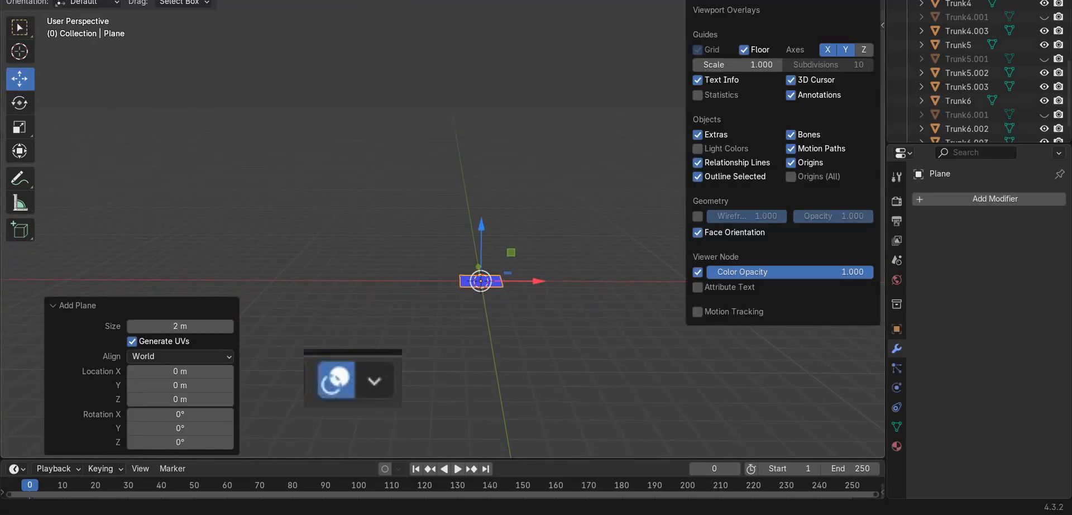
left_click(722, 236)
left_click(720, 235)
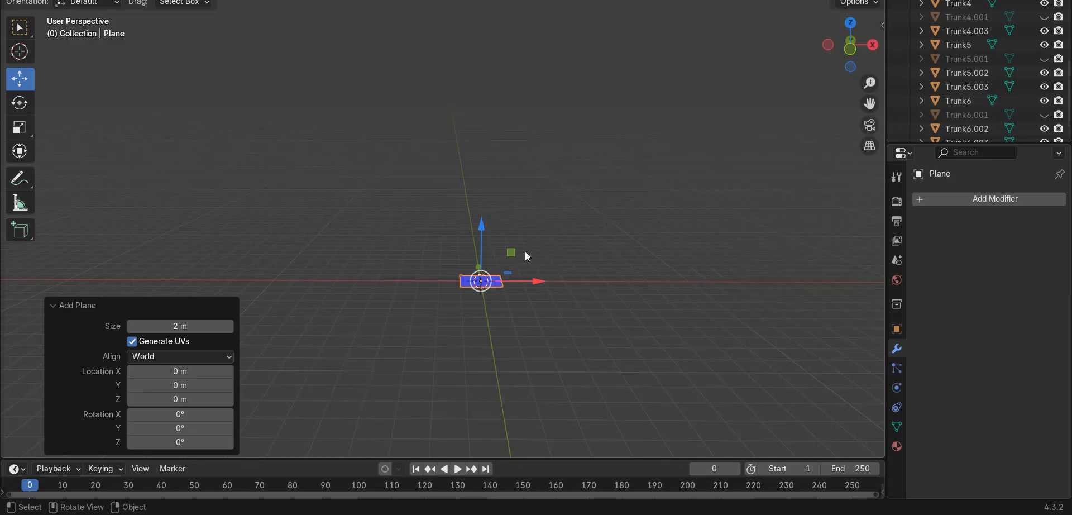
Step: Move the plane about 9.06 m along the negative X axis, away from the origin
middle_click_drag(525, 251, 505, 282)
scroll(550, 234, "up", 1)
middle_click_drag(530, 222, 444, 273, "shift")
middle_click_drag(441, 273, 460, 250)
middle_click_drag(444, 278, 452, 265, "shift")
left_click_drag(488, 261, 257, 278)
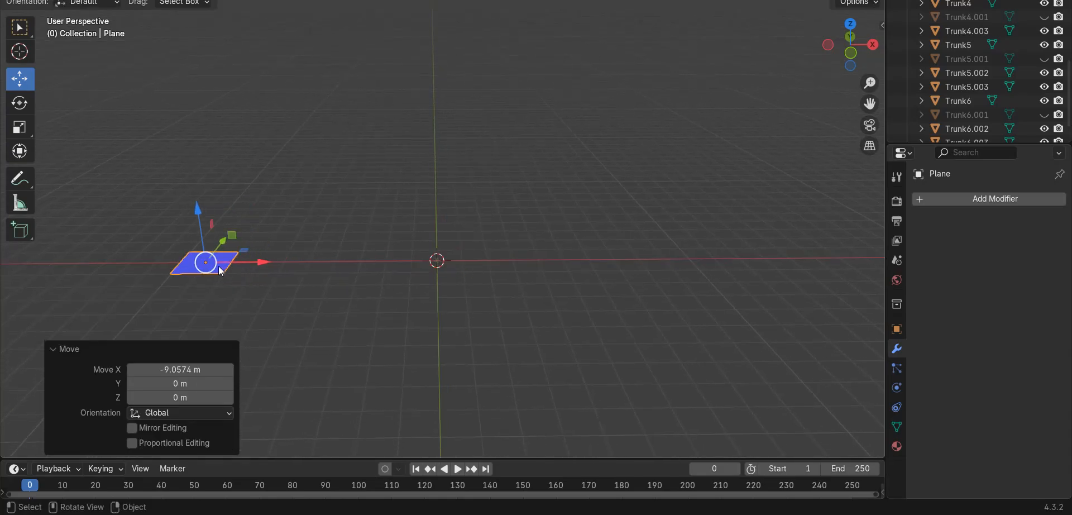
Step: Add an ico sphere at the world origin and raise it about 4.88 m along Z
middle_click_drag(205, 261, 208, 263)
scroll(206, 260, "up", 1)
left_click(186, 0)
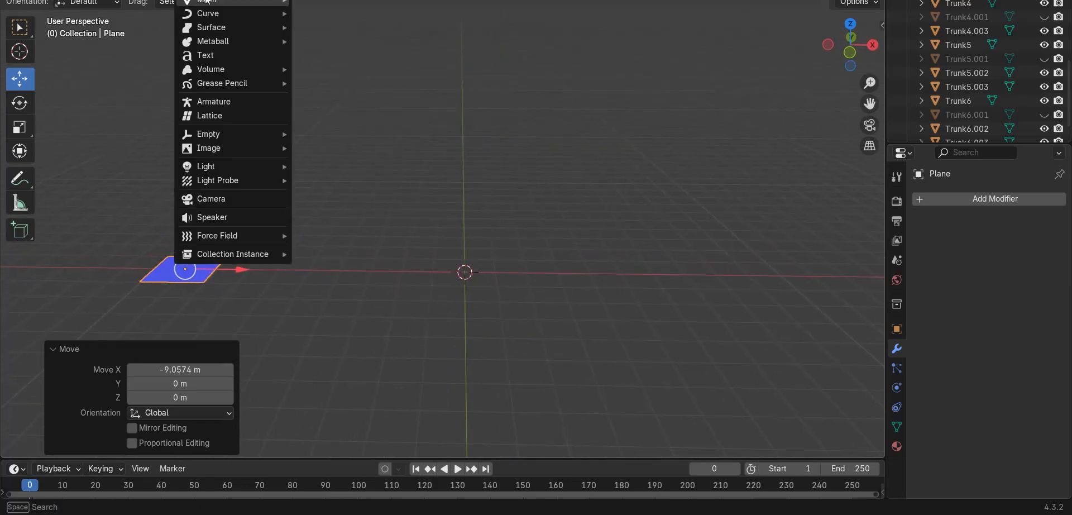
mouse_move(223, 1)
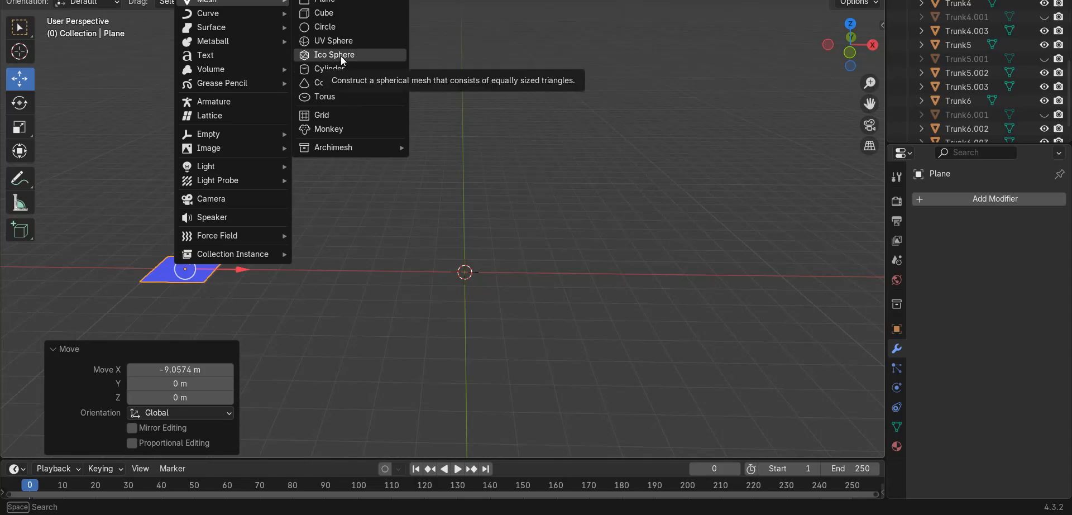
left_click(342, 58)
left_click_drag(470, 236, 470, 76)
middle_click_drag(470, 76, 483, 184)
Step: Turn off the Face Orientation overlay
left_click(783, 0)
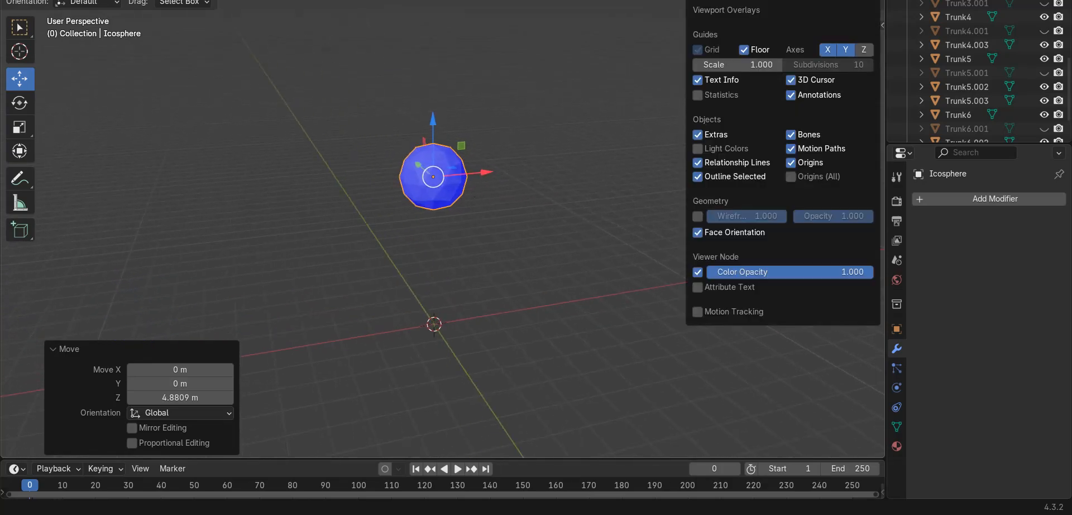
left_click(711, 237)
scroll(464, 200, "up", 5)
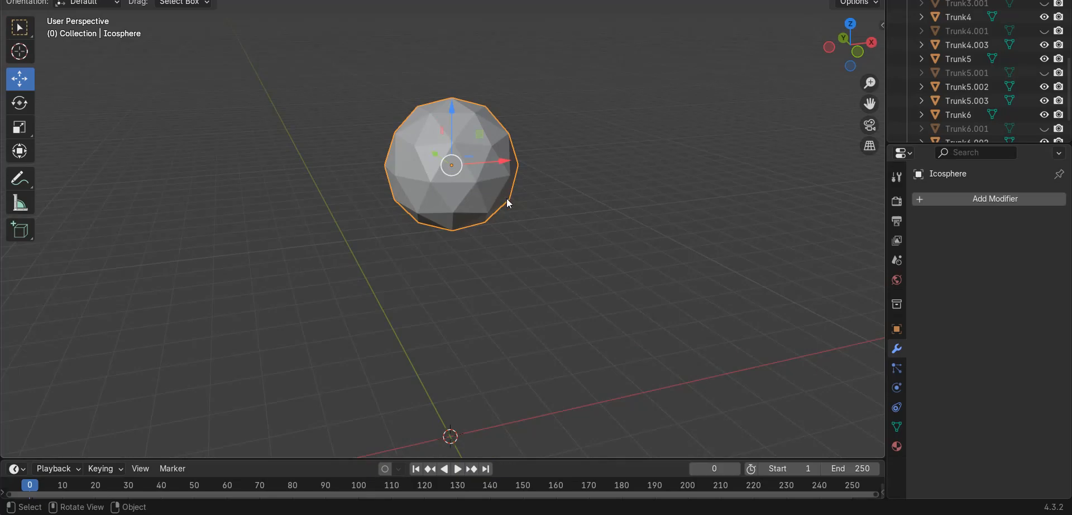
Step: Scale the ico sphere up by about 1.7 and apply its scale
key("s")
left_click(547, 229)
key("ctrl+a")
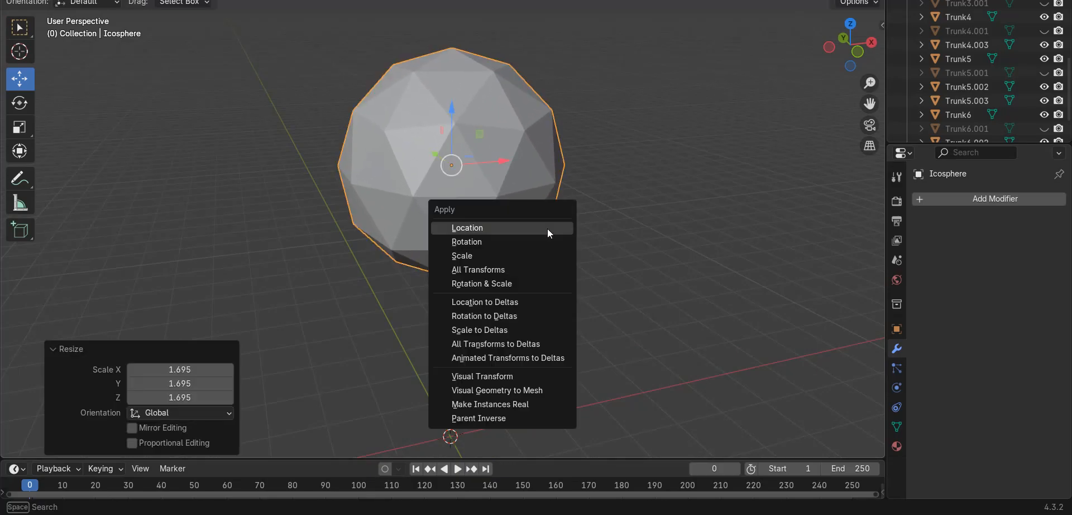
left_click(498, 255)
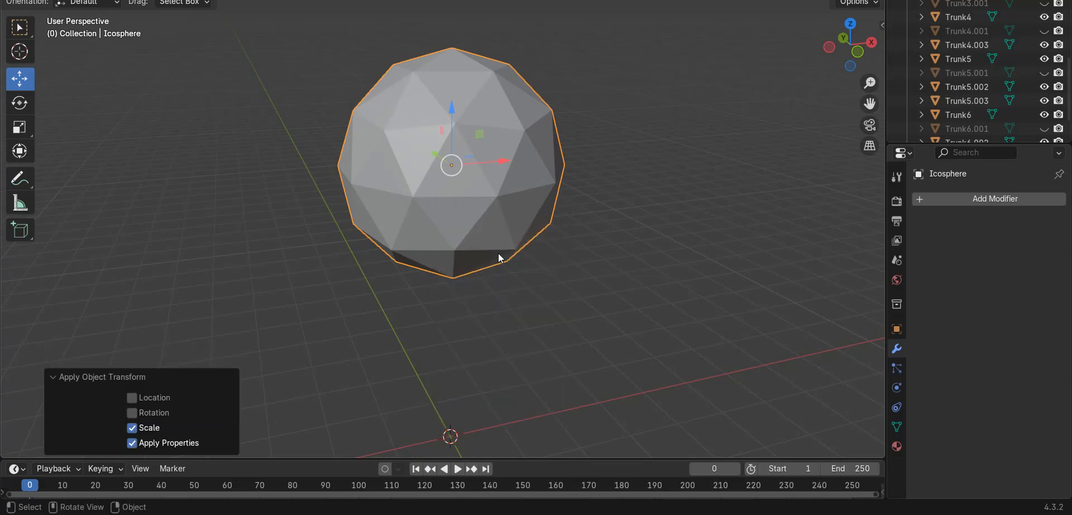
Step: In Edit Mode, pull the sphere's lower negative-X vertex outward and down about 1.3 m with a proportional size of about 2.85 m
key("Tab")
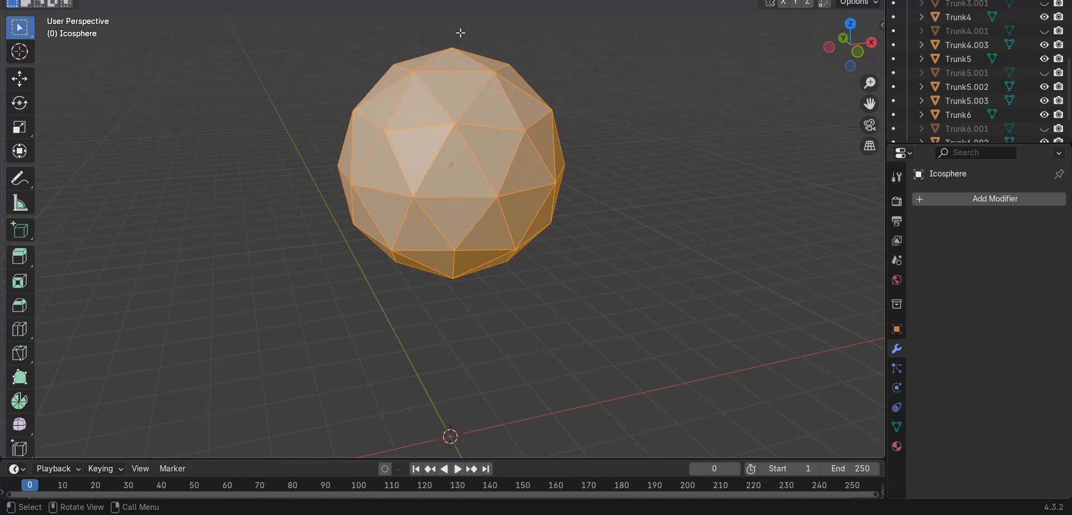
left_click(20, 81)
scroll(358, 212, "down", 2)
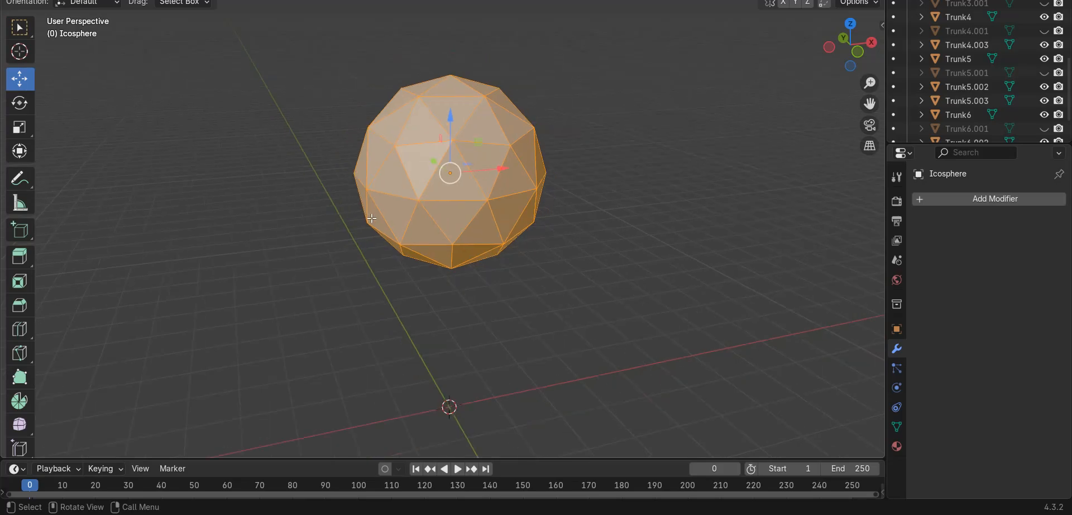
left_click(387, 217)
key("1")
left_click(379, 229)
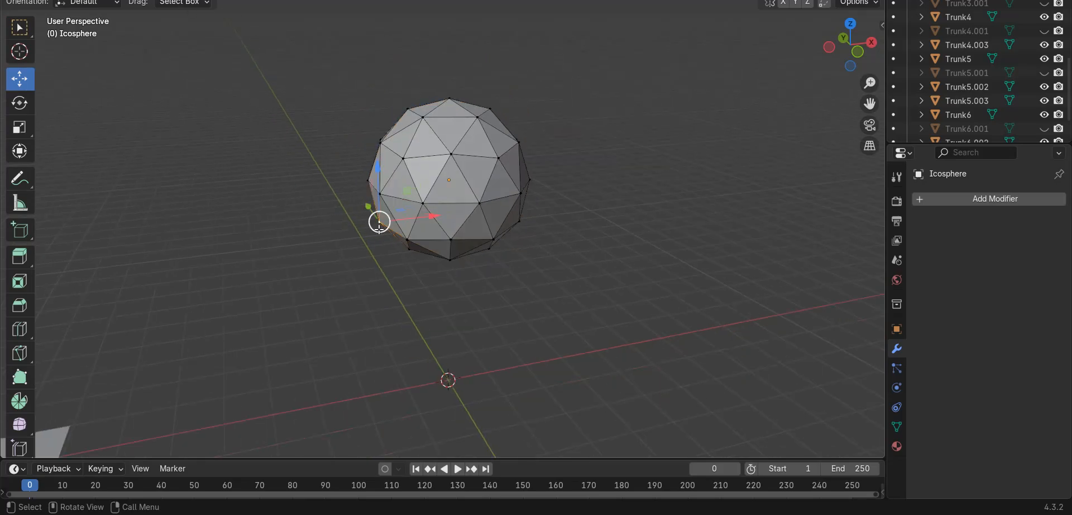
key("g")
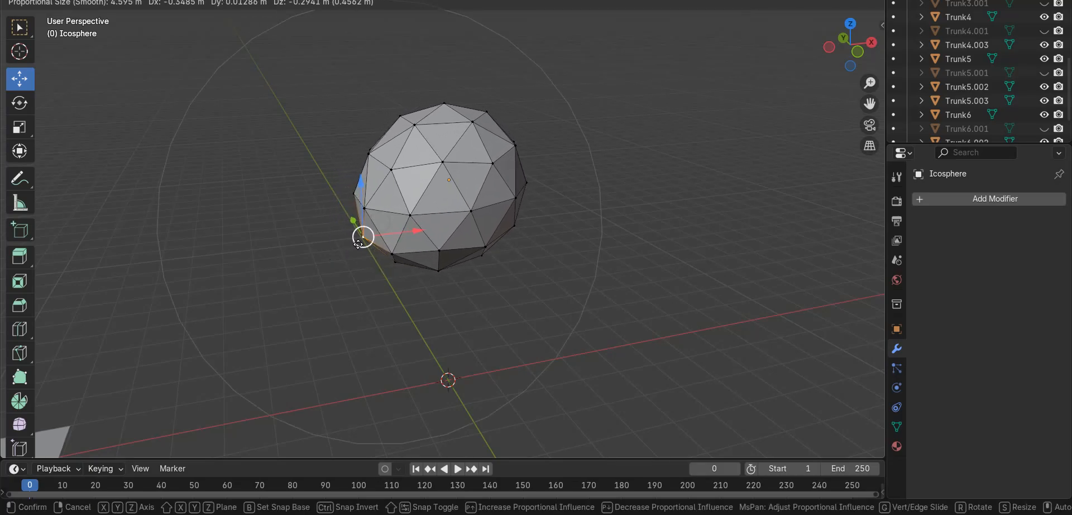
scroll(313, 245, "up", 5)
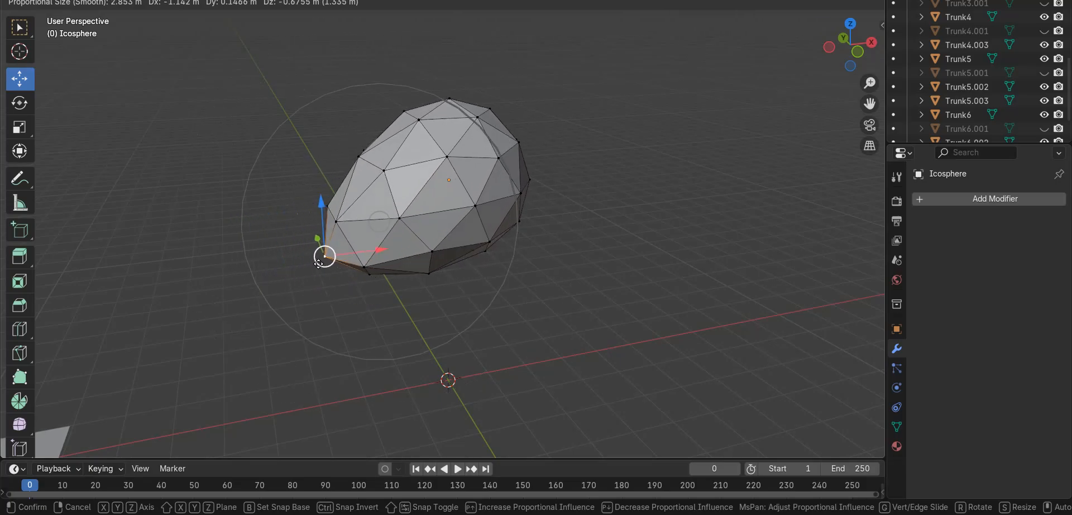
left_click(324, 252)
Step: Pull the opposite side vertex about 1.48 m in X, -0.80 m in Y and -0.81 m in Z with proportional editing
left_click(529, 205)
key("g")
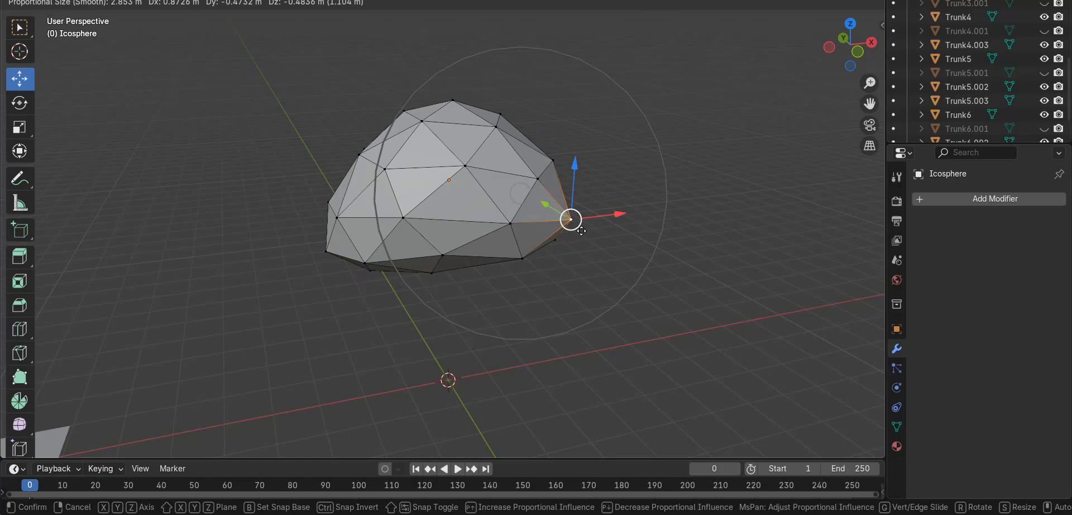
left_click(605, 234)
Step: Pull the upper back vertex about 0.52 m in X, 1.01 m in Y and 0.60 m in Z with proportional editing
middle_click_drag(605, 235, 288, 198)
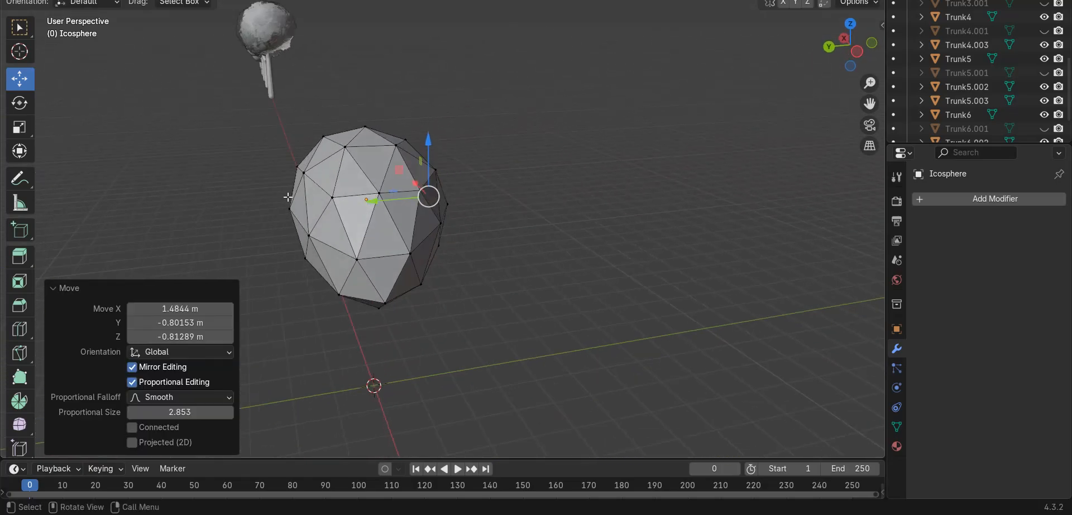
key("g")
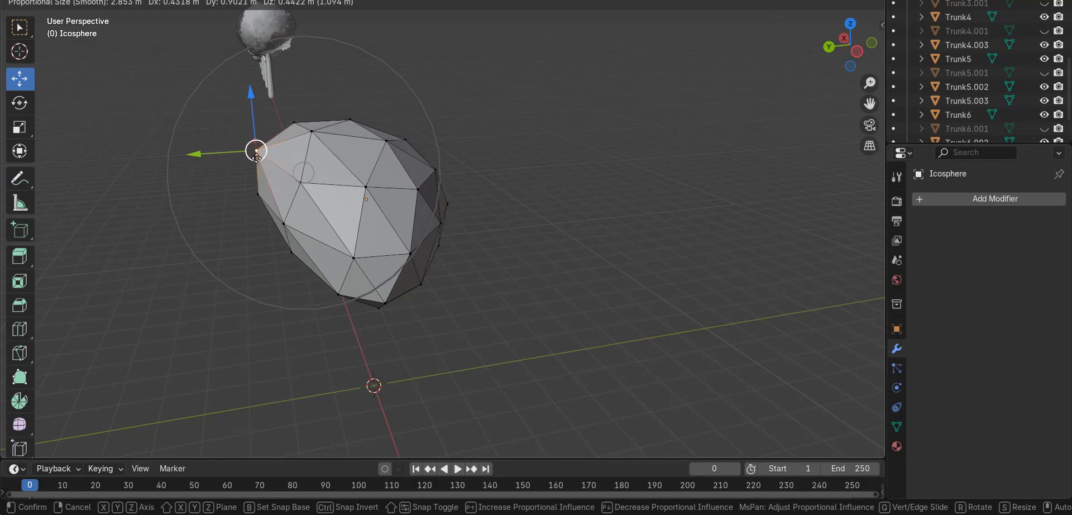
left_click(251, 150)
Step: Pull a vertex on the upper front slope slightly outward with proportional editing and return to Object Mode
middle_click_drag(251, 149, 127, 144)
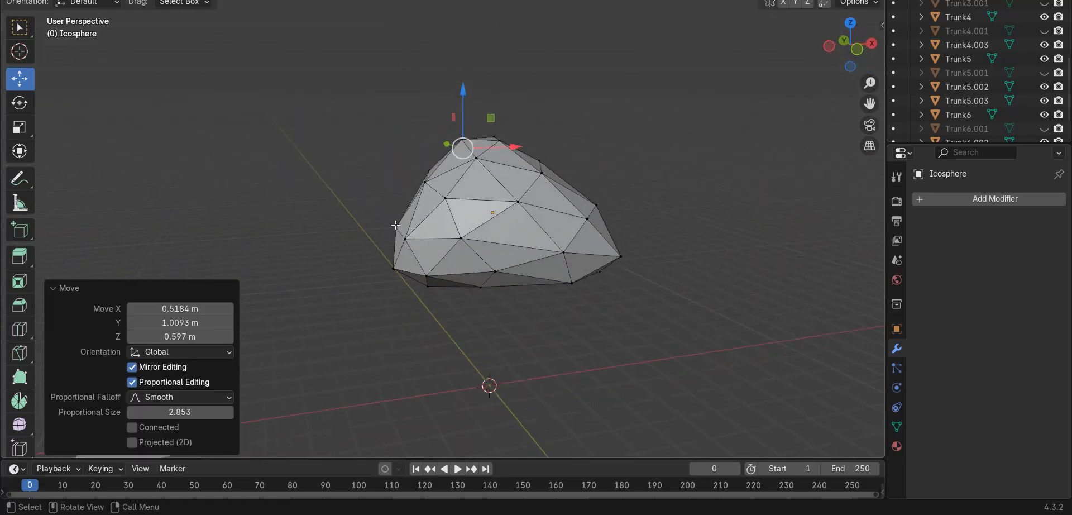
scroll(498, 187, "down", 1)
left_click(503, 206)
middle_click_drag(503, 205, 510, 198)
key("g")
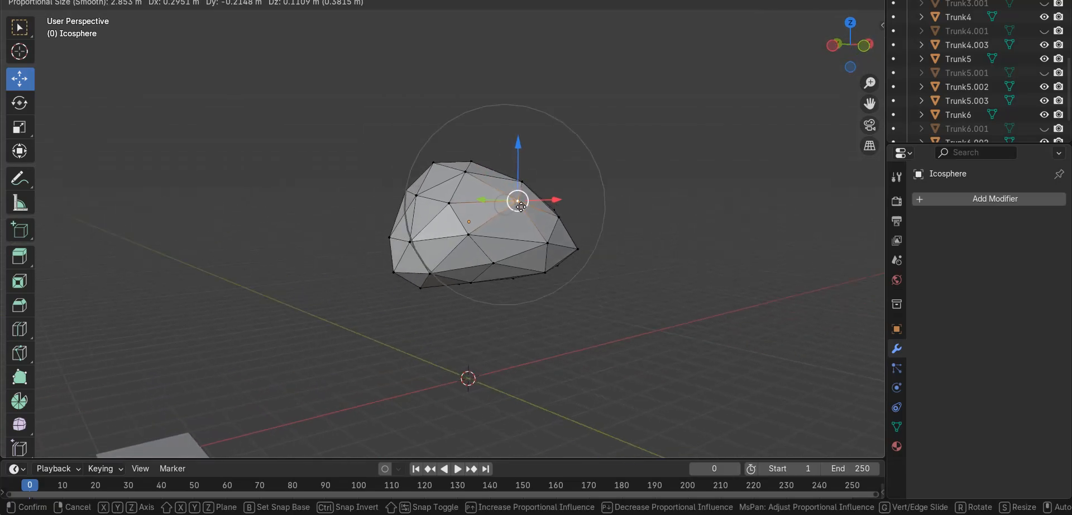
left_click(518, 197)
key("Tab")
middle_click_drag(479, 253, 555, 247)
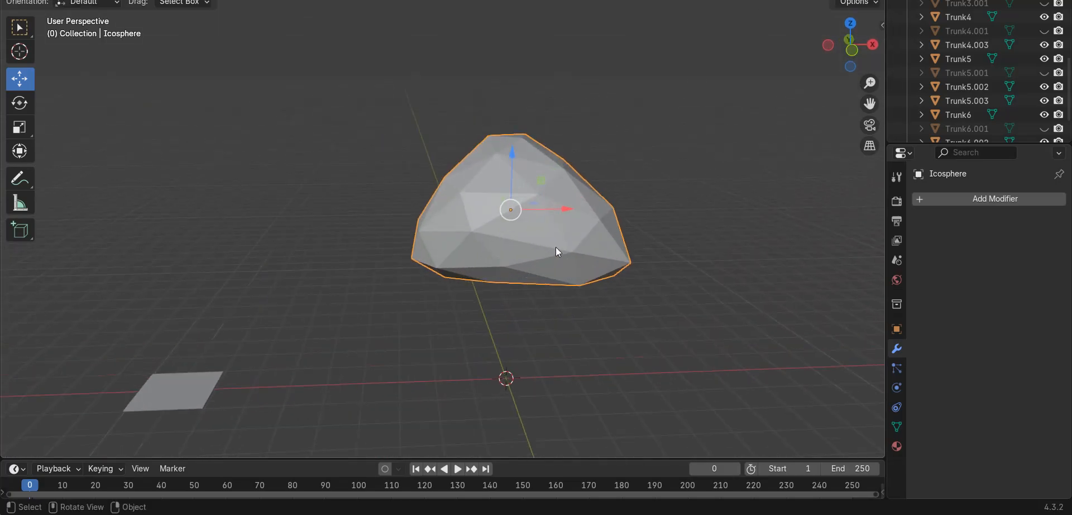
Step: Pull the protruding lower positive-X corner vertex back inward and up with proportional editing, and return to Object Mode
key("Tab")
left_click(630, 262)
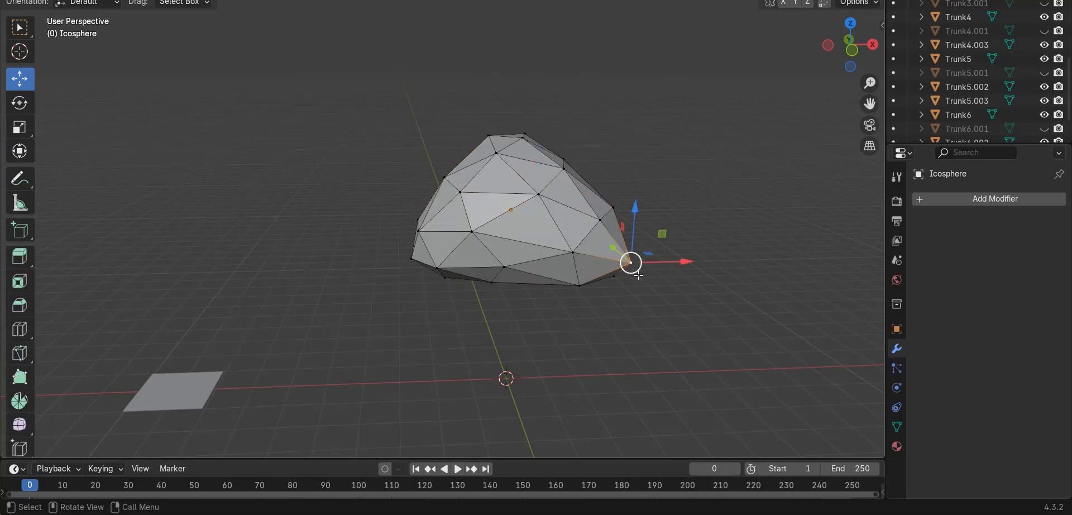
key("g")
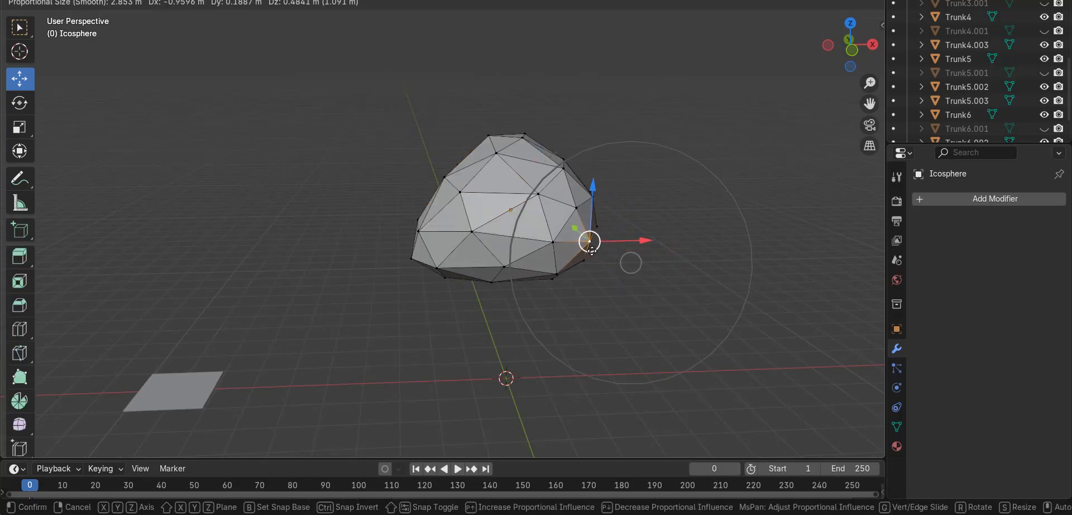
left_click(610, 258)
left_click(694, 294)
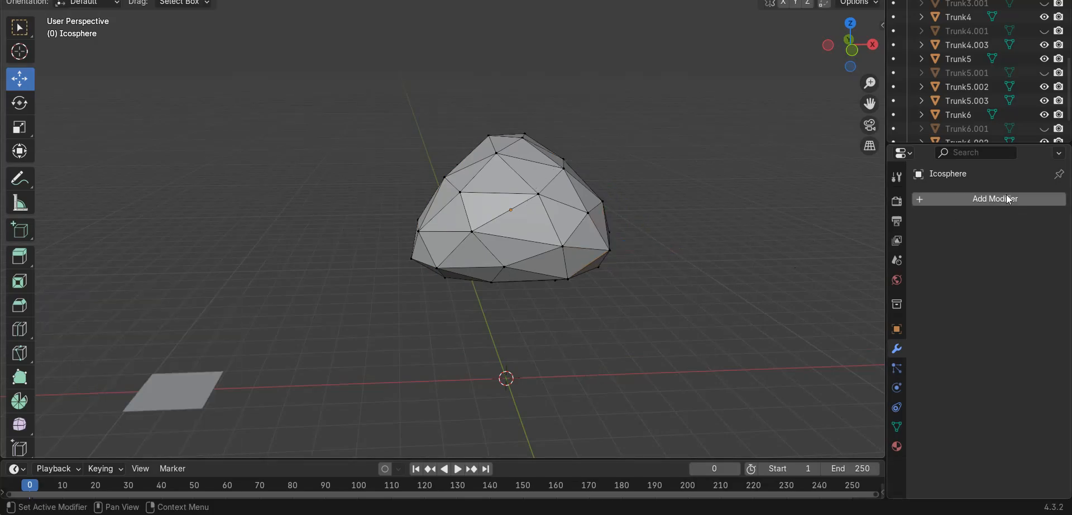
middle_click_drag(569, 226, 589, 211, "shift")
key("Tab")
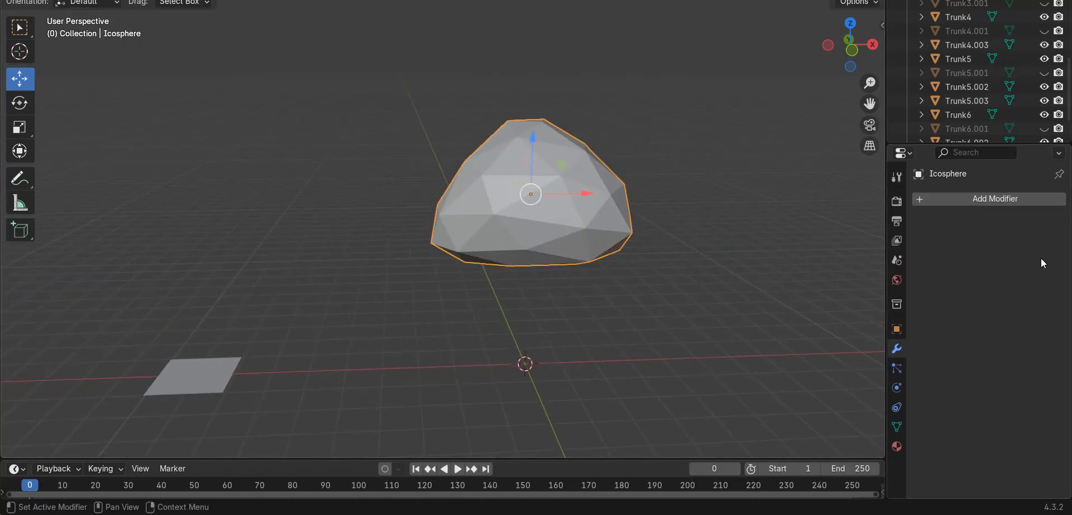
Step: Add a Subdivision Surface modifier to the shaped ico sphere with viewport level 2
left_click(992, 199)
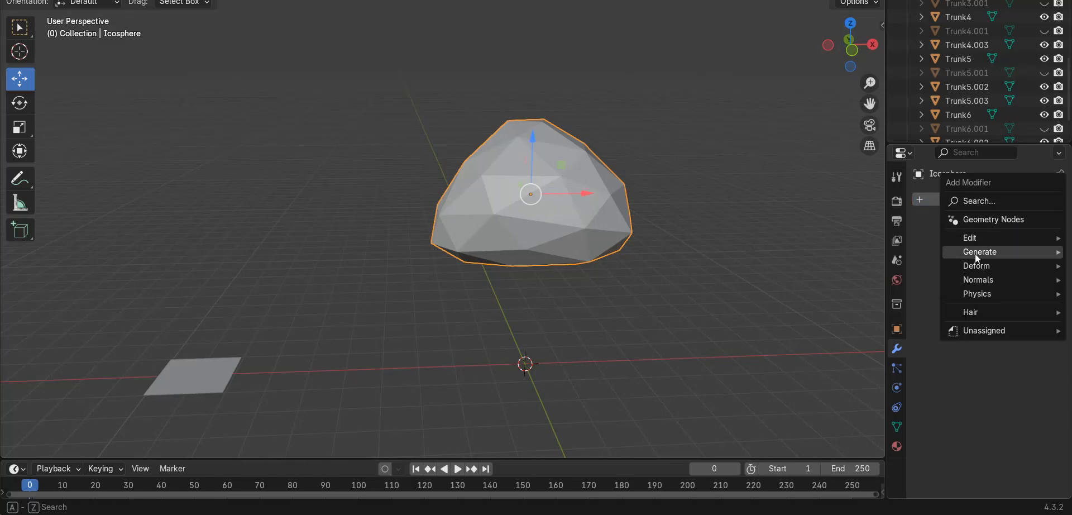
mouse_move(968, 253)
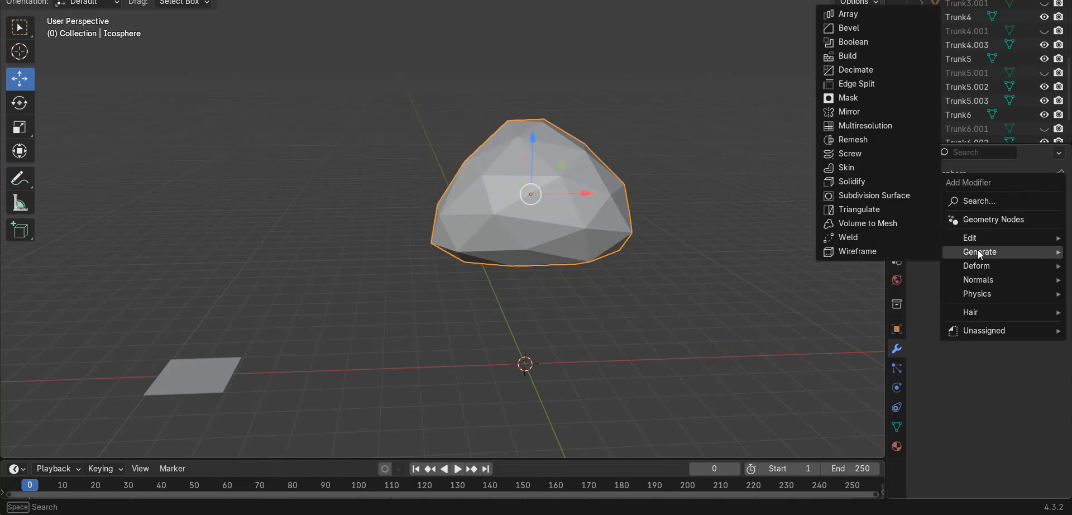
left_click(889, 199)
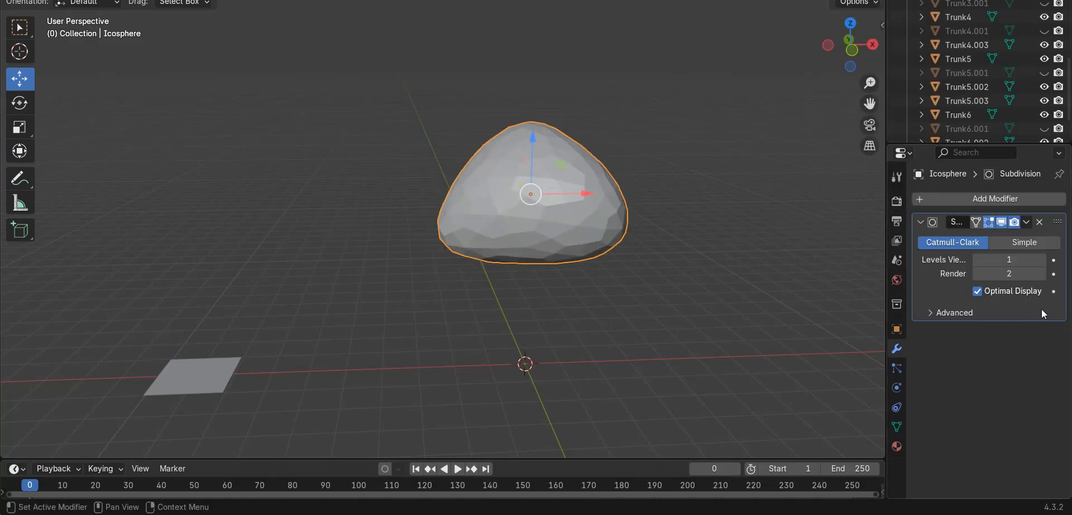
left_click(1041, 260)
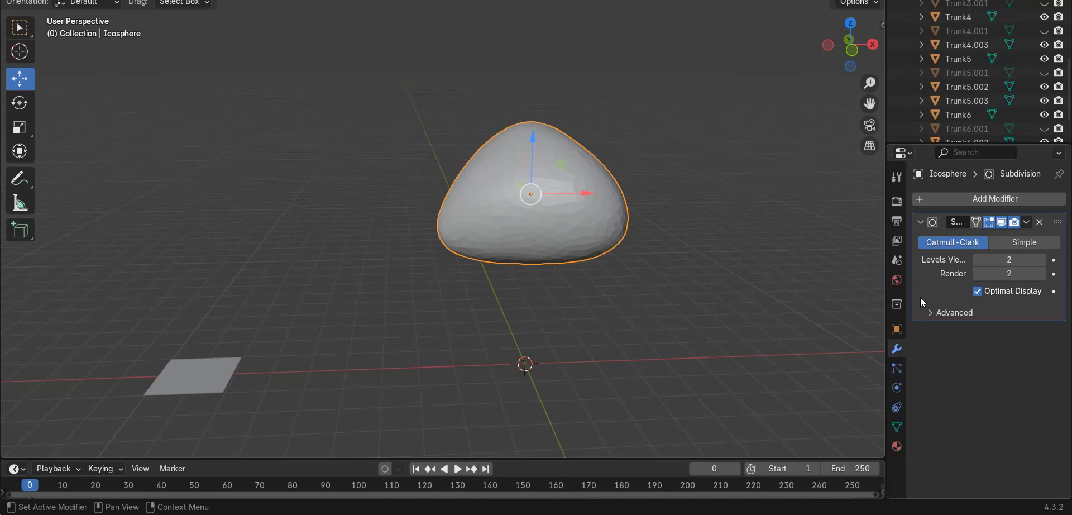
scroll(577, 207, "up", 2)
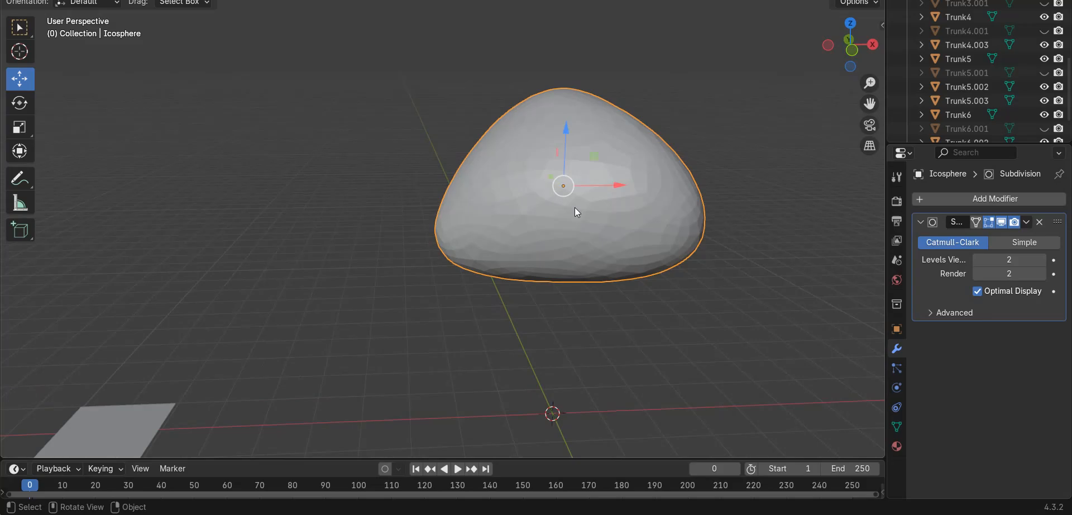
left_click_drag(580, 243, 489, 260, "shift")
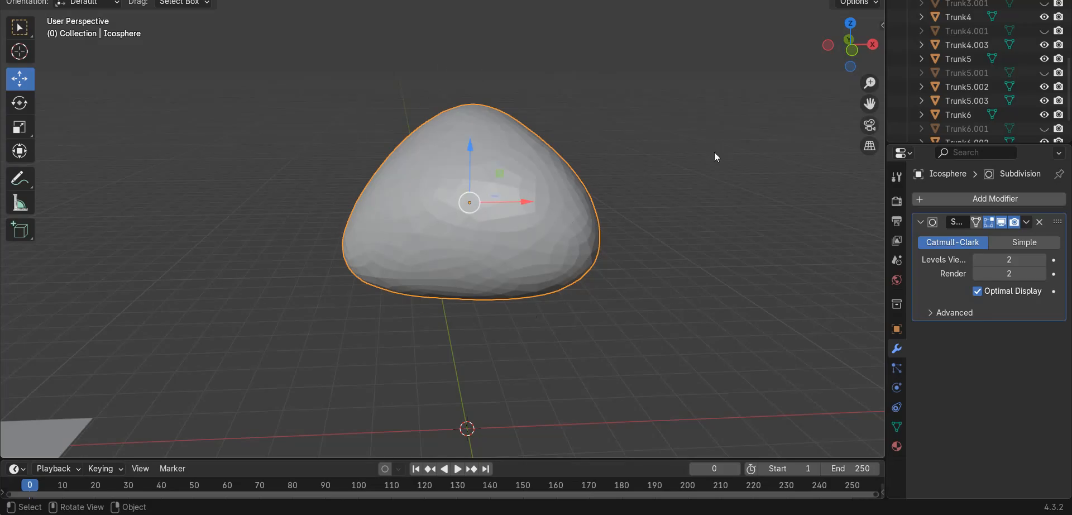
Step: Apply the ico sphere's Subdivision modifier and give the ico sphere a Hair particle system with Advanced options enabled
key("ctrl+a")
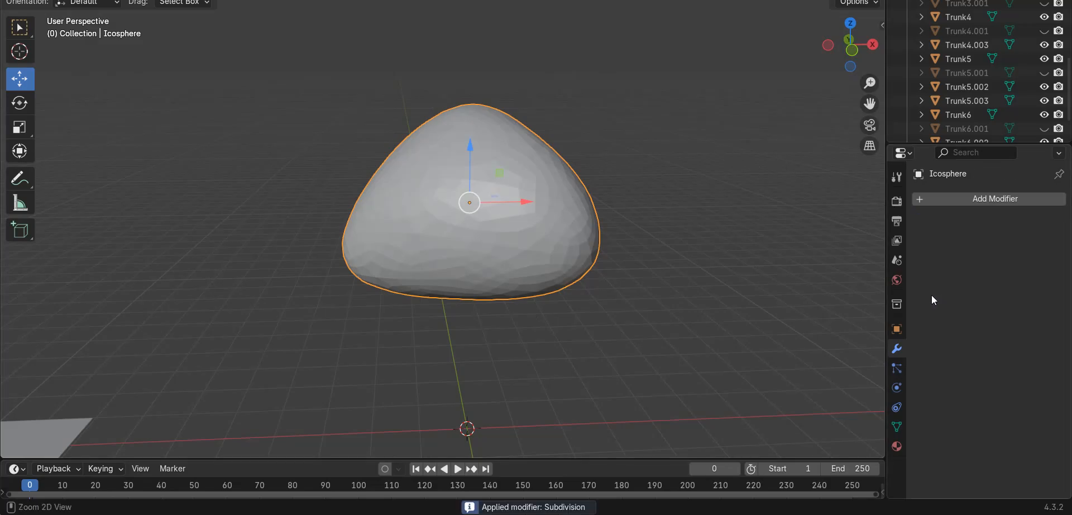
left_click(896, 369)
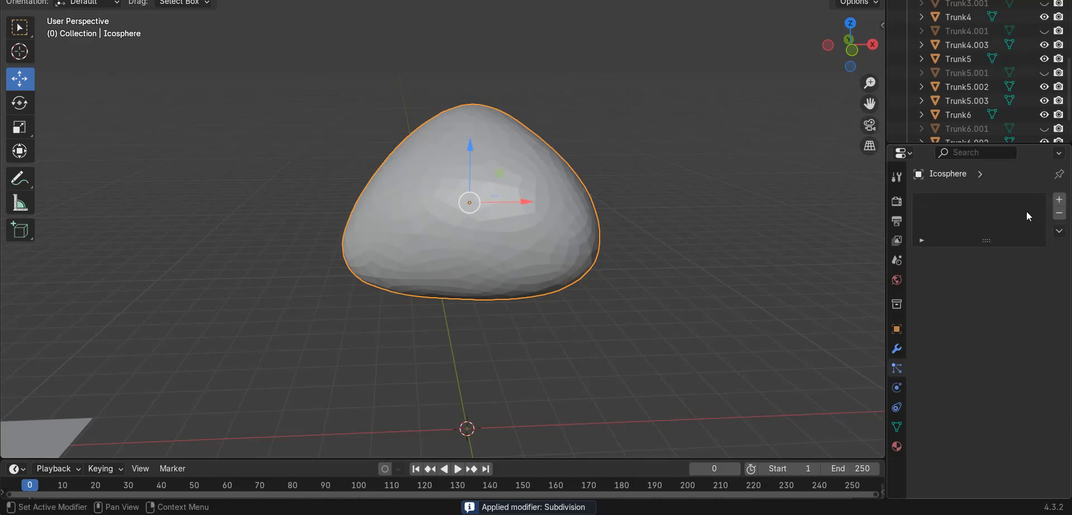
left_click(1058, 201)
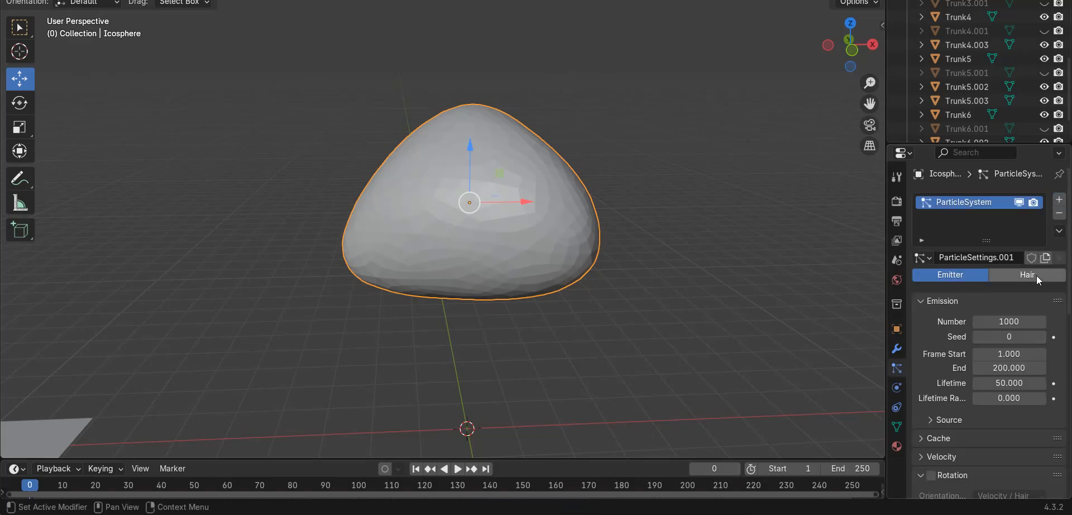
left_click(1036, 276)
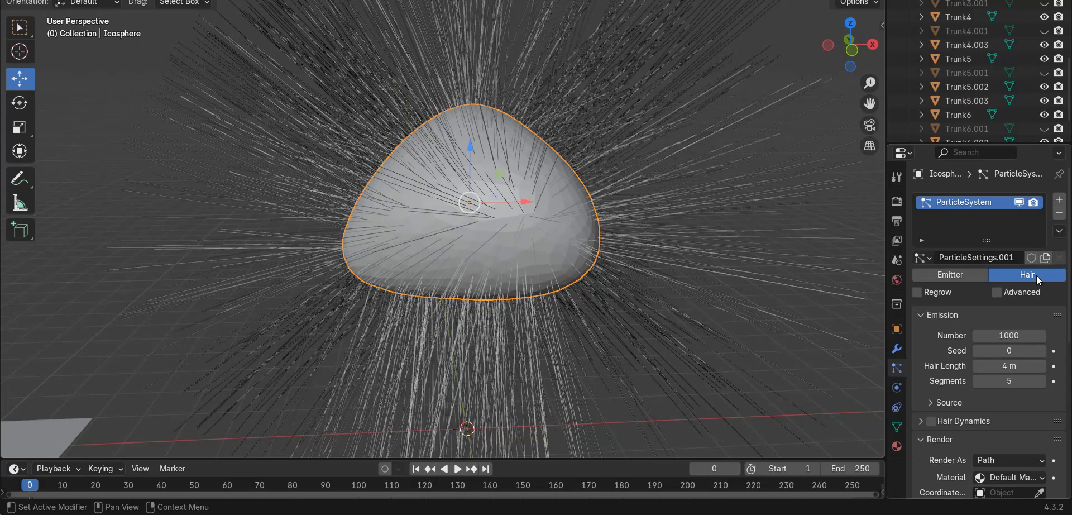
left_click(996, 291)
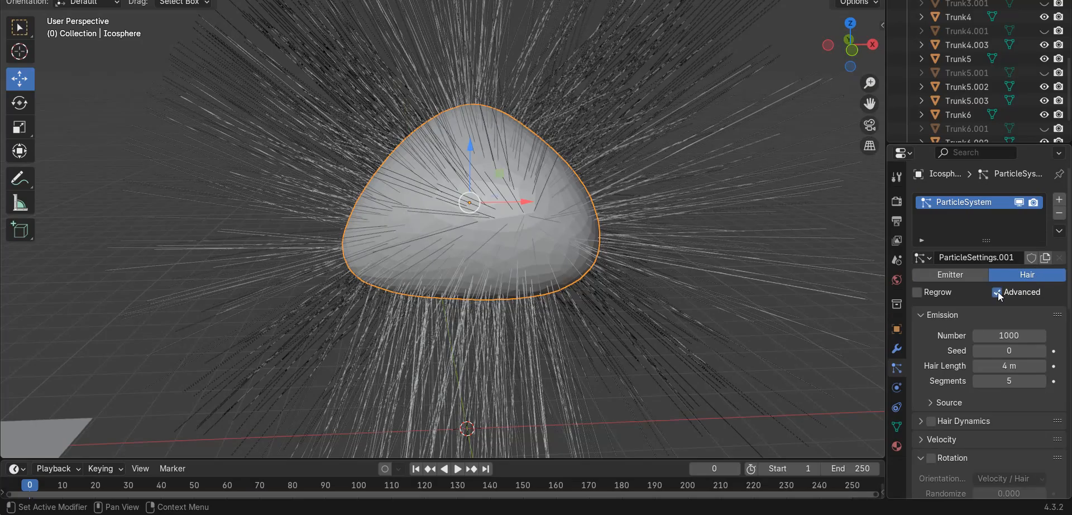
Step: Set the hair particle system's emission number to 500
left_click_drag(990, 331, 706, 326)
left_click_drag(1015, 336, 1011, 336)
left_click(1012, 336)
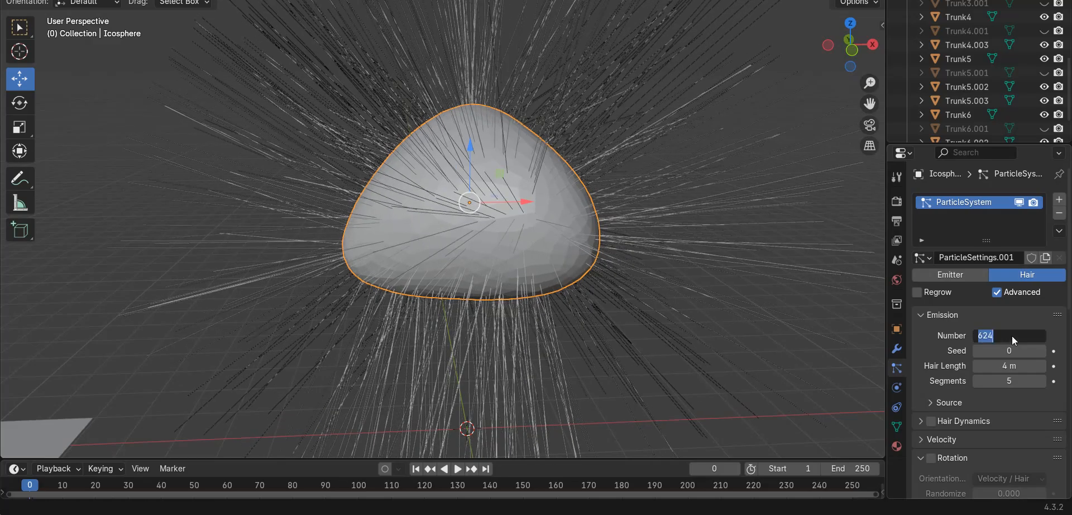
type("500")
key("Return")
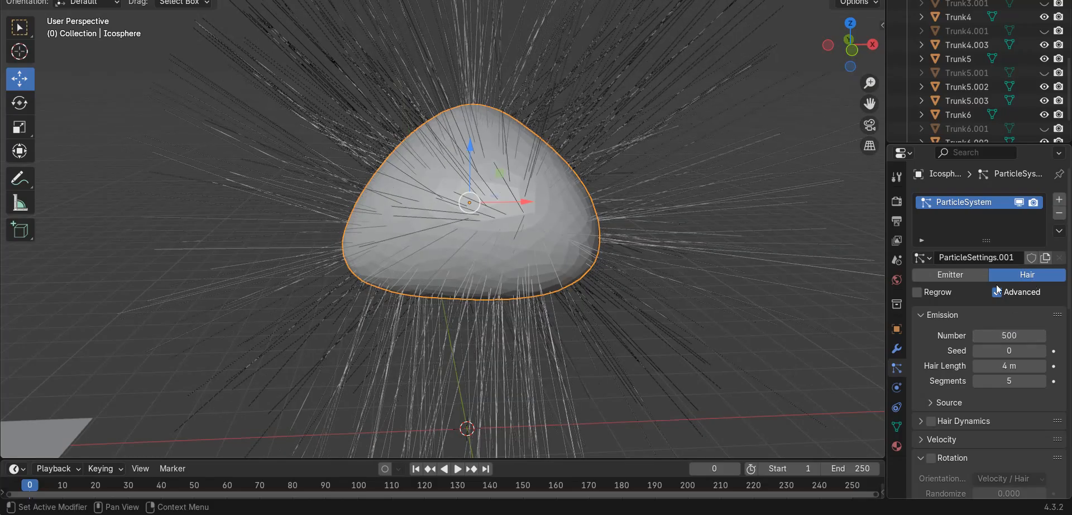
Step: Enable Rotation for the ico sphere's hair particles
middle_click_drag(478, 238, 568, 219, "shift")
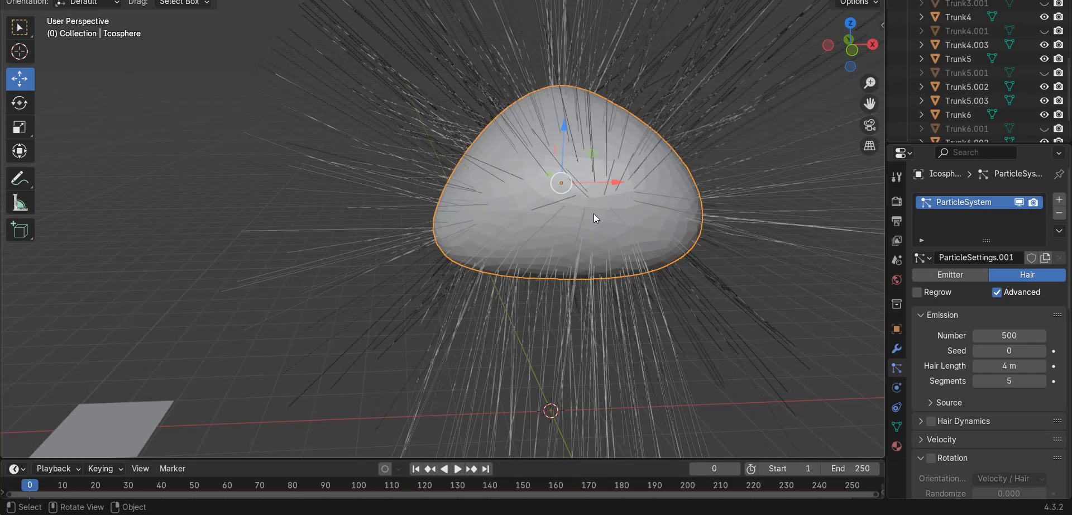
scroll(976, 349, "down", 5)
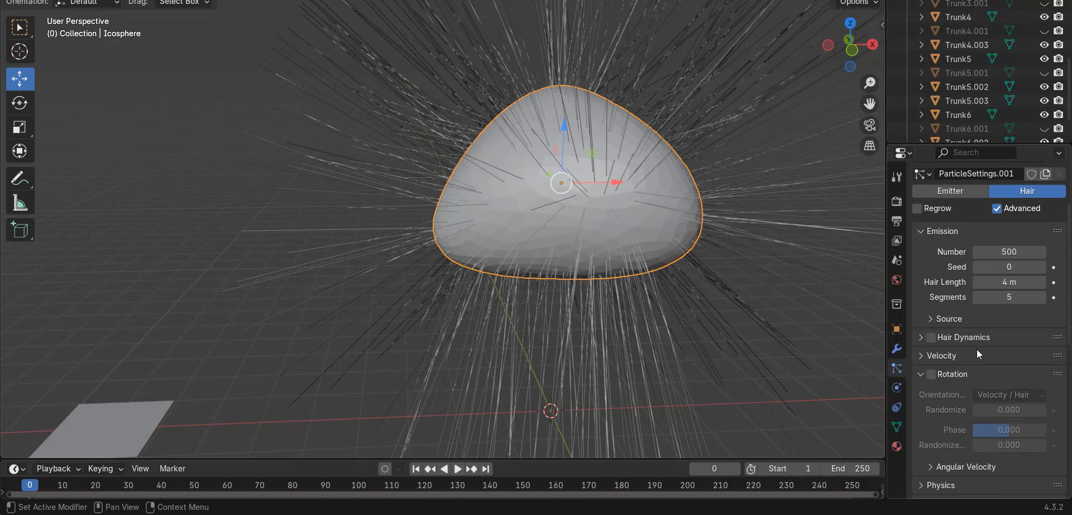
scroll(950, 338, "down", 1)
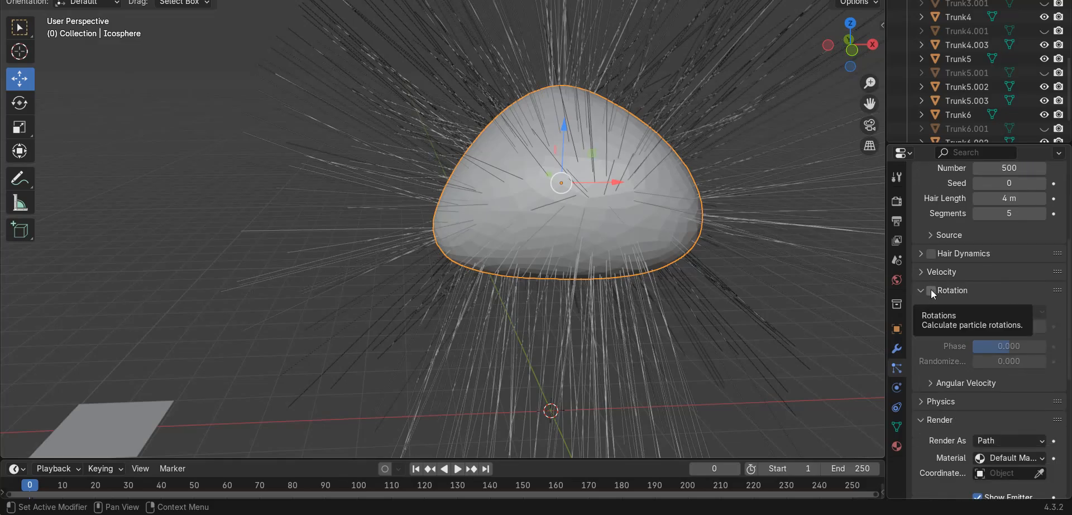
left_click(930, 289)
Step: Render the hair particles as Object, using the separate plane beside the canopy as the instance object
scroll(935, 346, "down", 2)
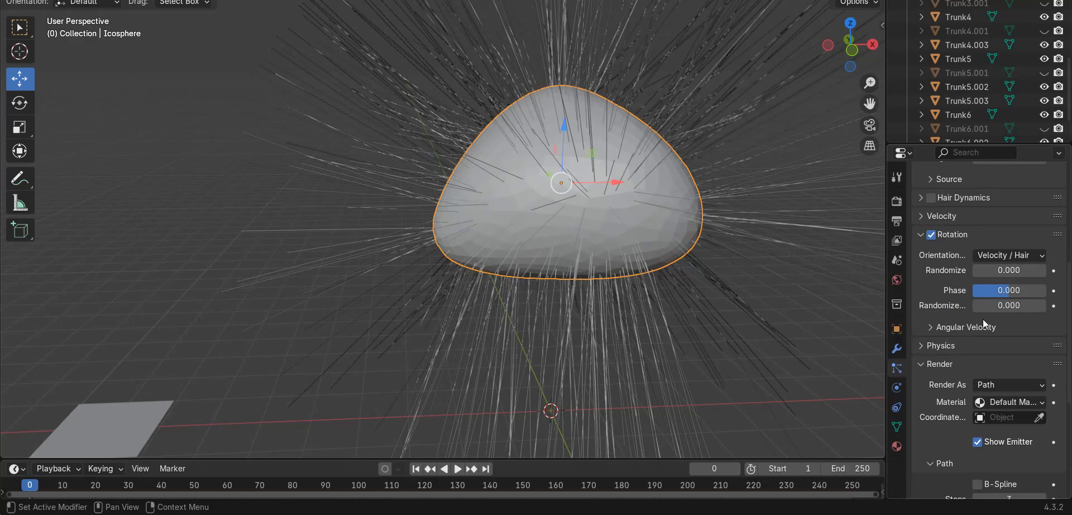
scroll(954, 313, "down", 3)
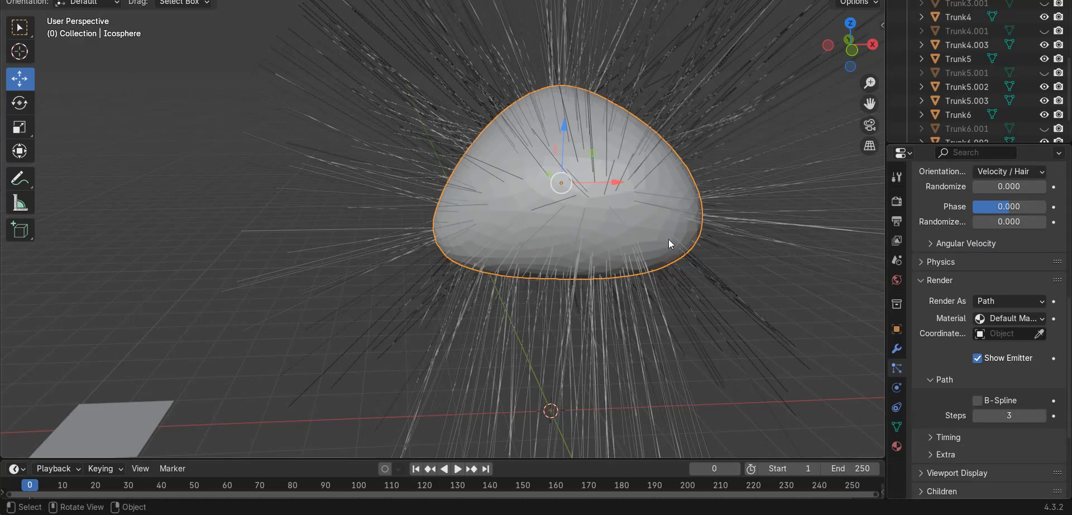
middle_click_drag(668, 239, 723, 266)
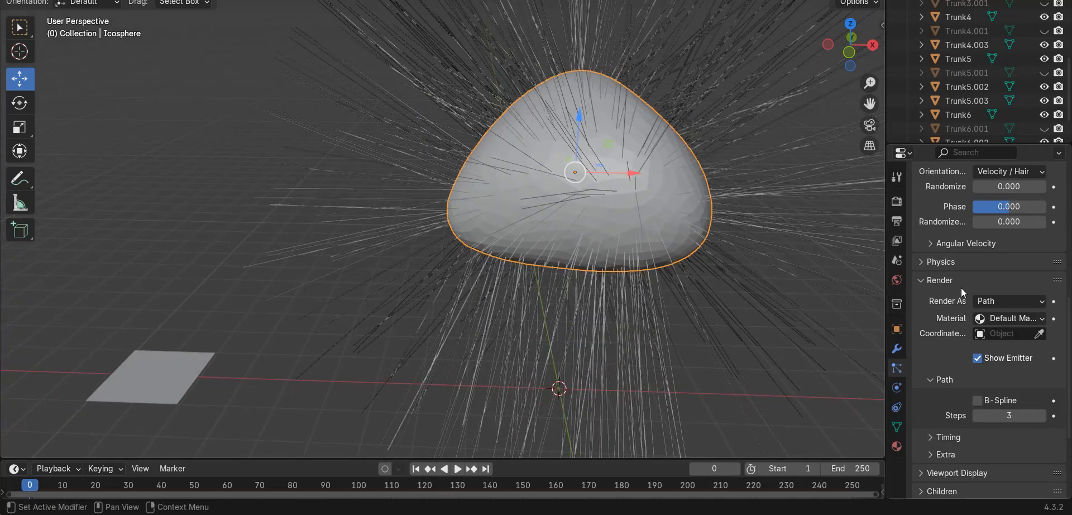
left_click(989, 300)
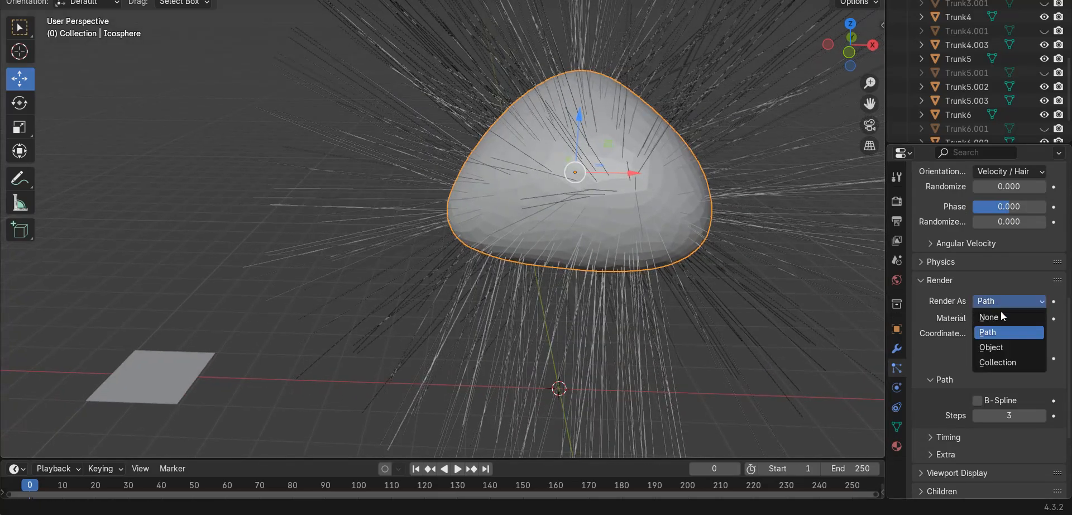
left_click(1007, 346)
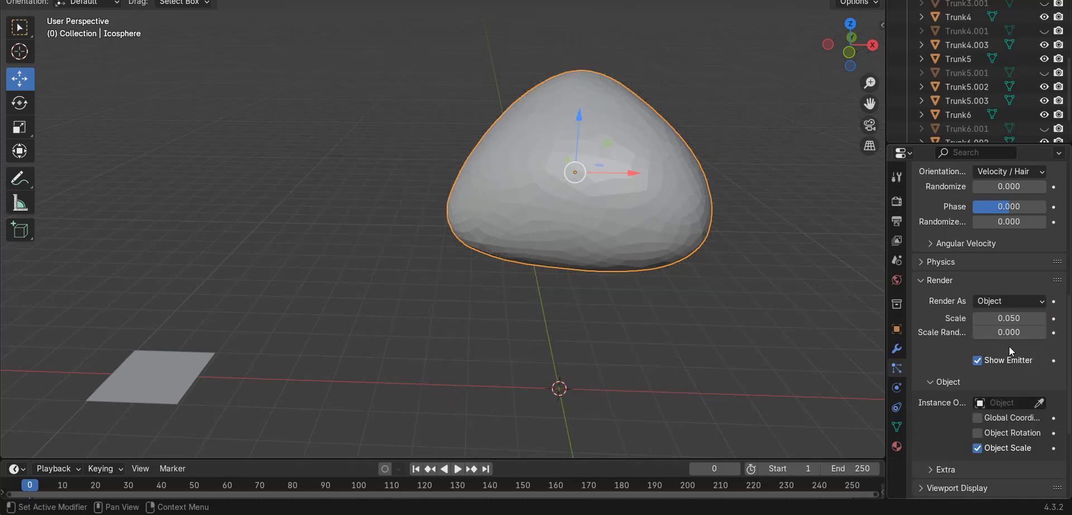
left_click(1038, 403)
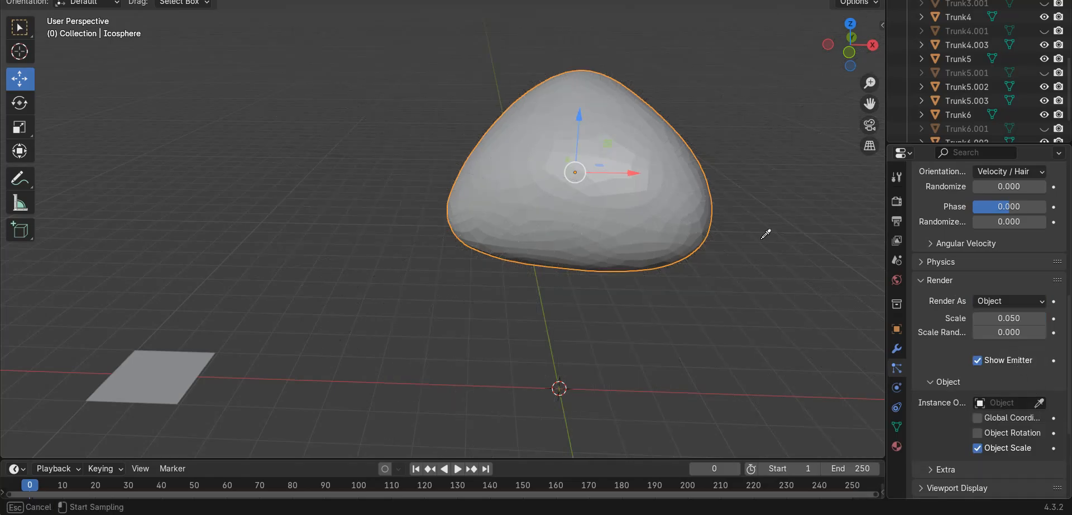
left_click(167, 366)
Step: Select the plane, try rotating it about the X axis in Object Mode, and undo the rotation
middle_click_drag(498, 309, 582, 189)
middle_click_drag(201, 337, 205, 307, "shift")
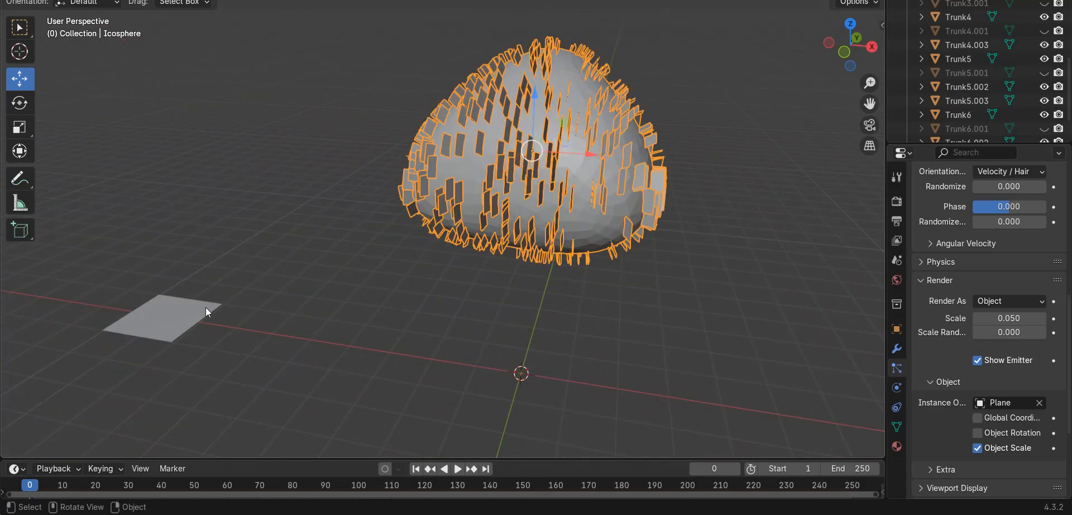
left_click(172, 318)
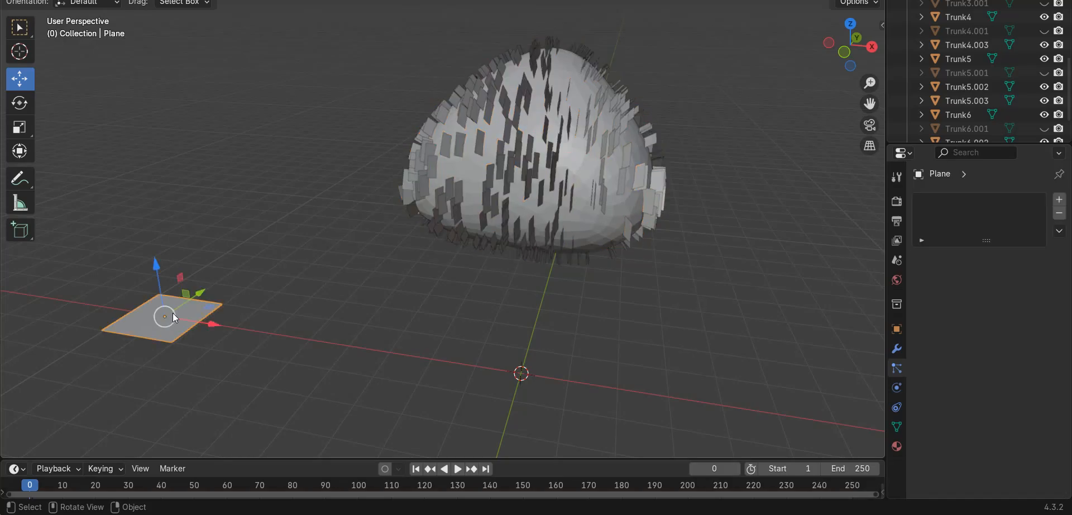
key("Tab")
key("Tab")
left_click(18, 105)
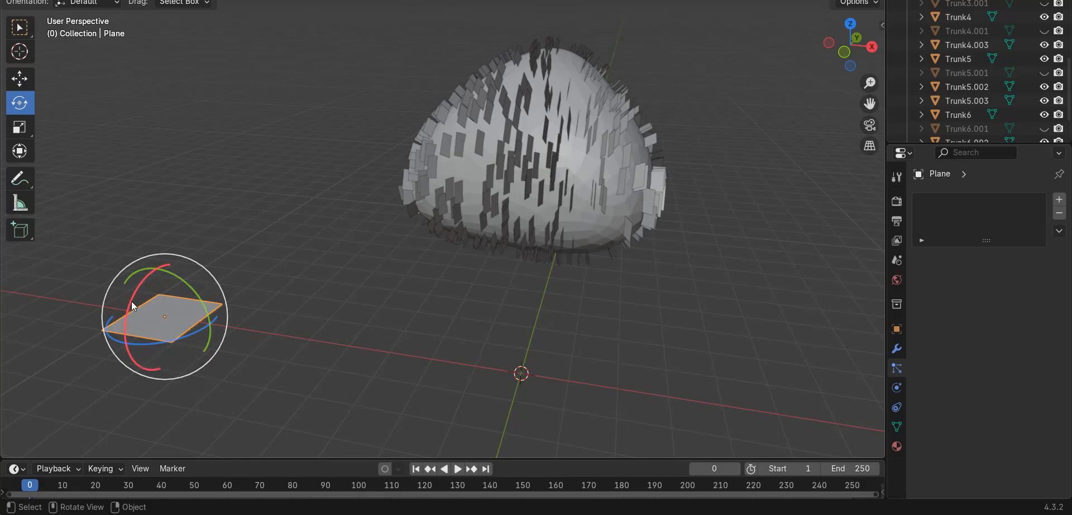
left_click_drag(132, 300, 151, 285)
key("ctrl+z")
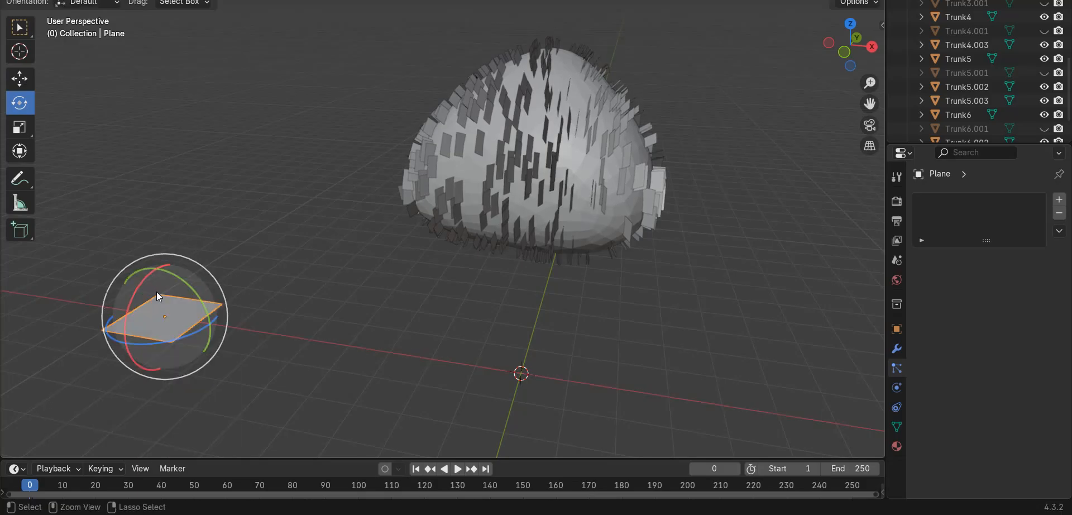
Step: Rotate the plane's mesh -90° about the global X axis in Edit Mode
left_click(19, 106)
left_click_drag(130, 309, 170, 254)
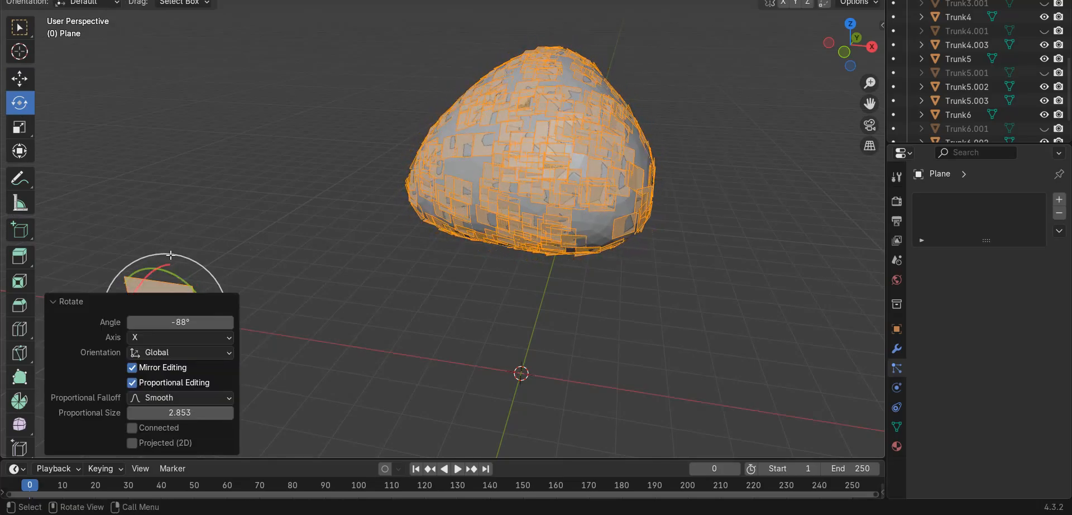
left_click(194, 326)
type("-90")
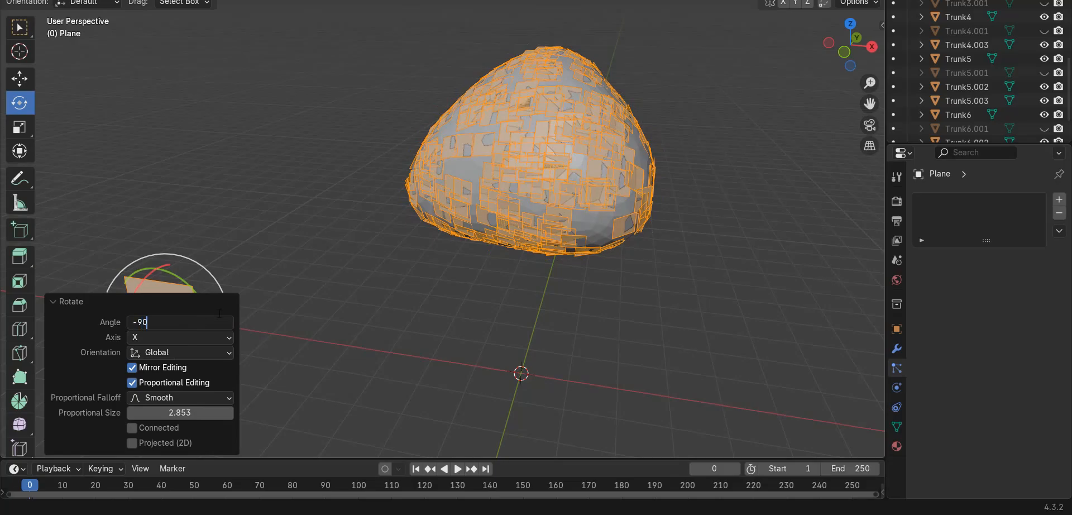
key("Return")
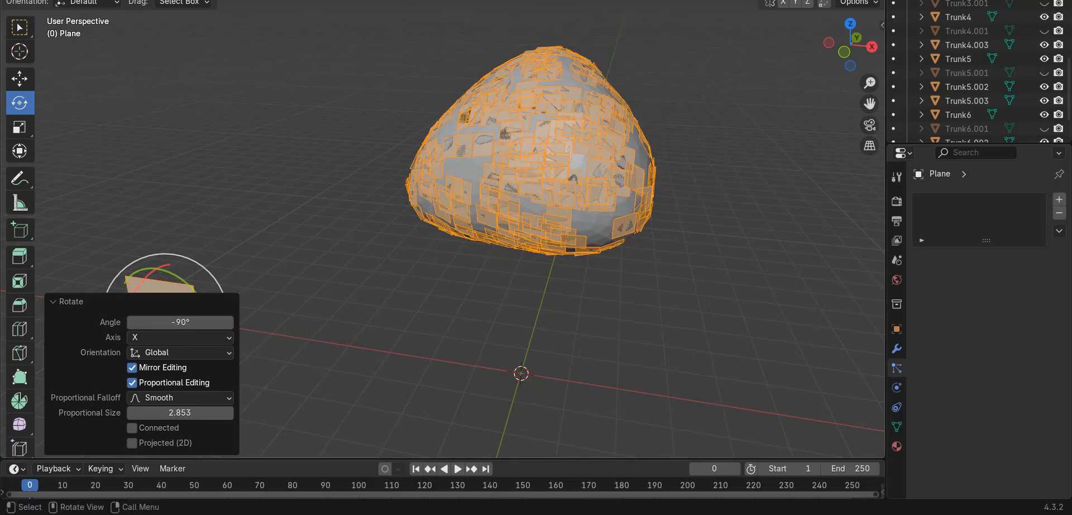
Step: Turn on the Face Orientation overlay and check both sides of the plane against the leaf instances on the canopy
left_click(760, 0)
left_click(695, 247)
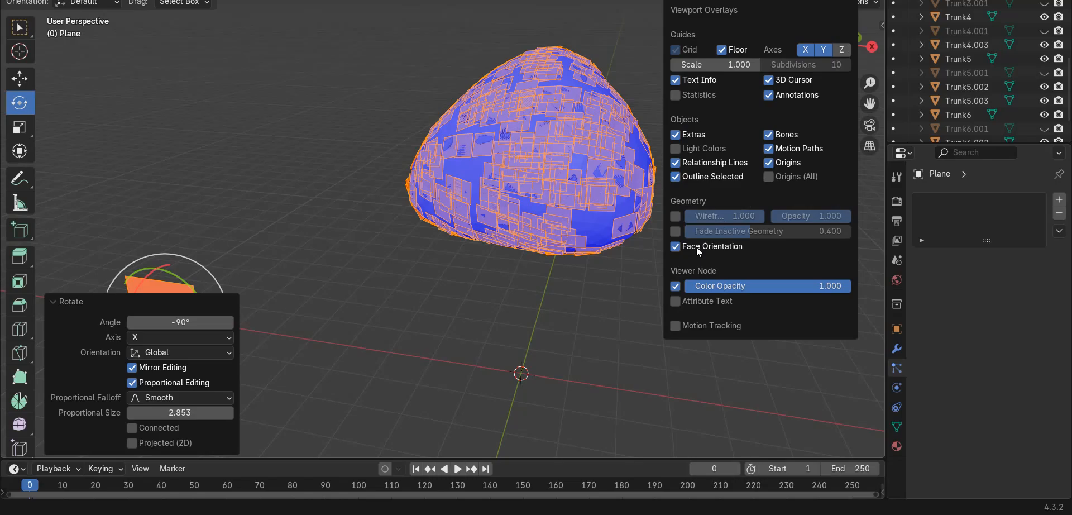
left_click(269, 151)
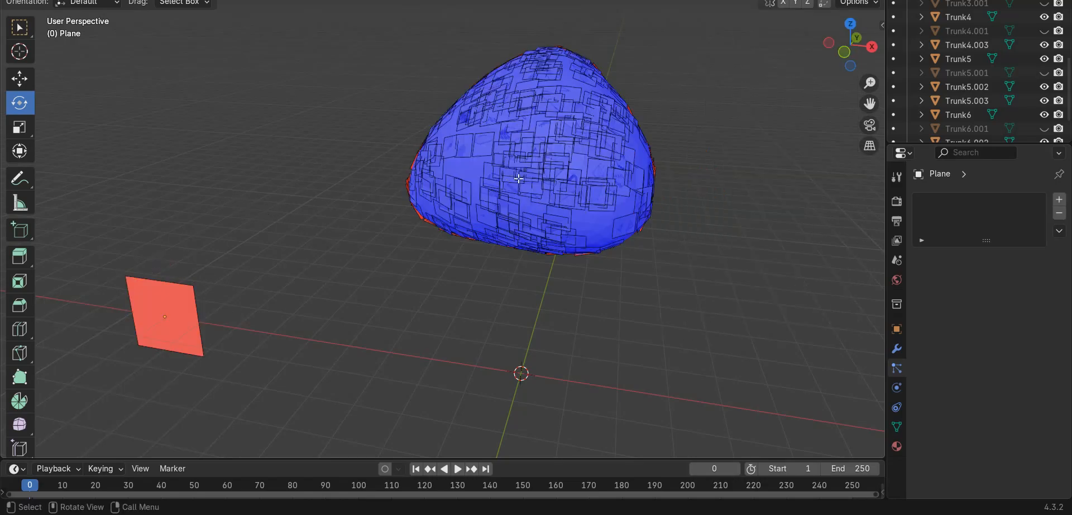
middle_click_drag(519, 178, 572, 216)
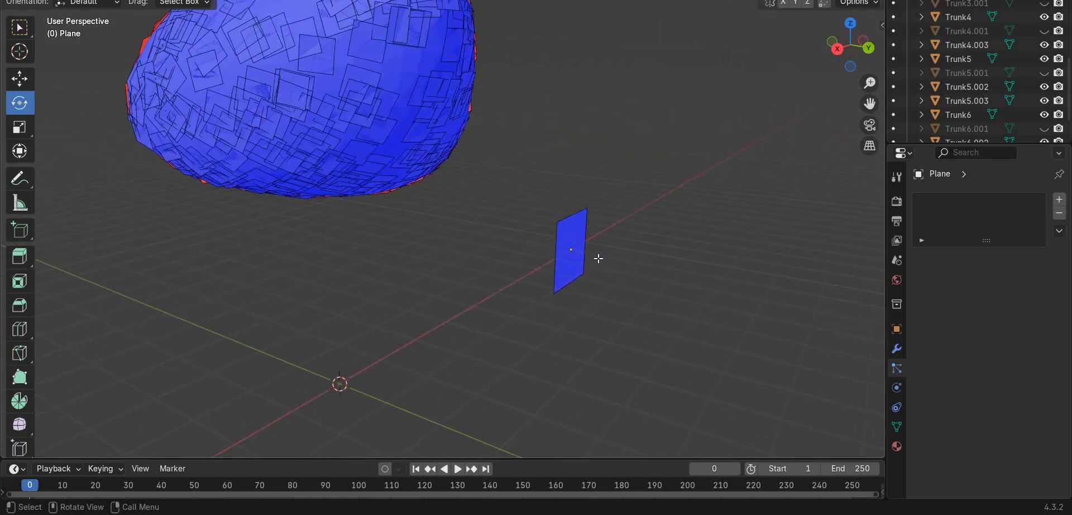
middle_click_drag(596, 257, 184, 248)
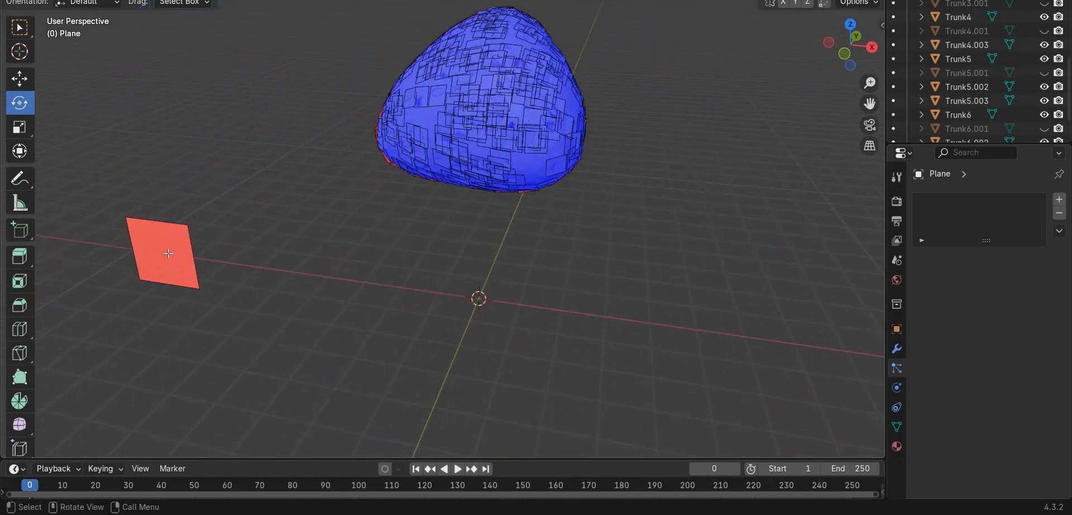
Step: Select the plane's face, try rotating it in Edit Mode, and undo the rotation
left_click(162, 256)
key("r")
left_click_drag(169, 376, 463, 343)
key("ctrl+z")
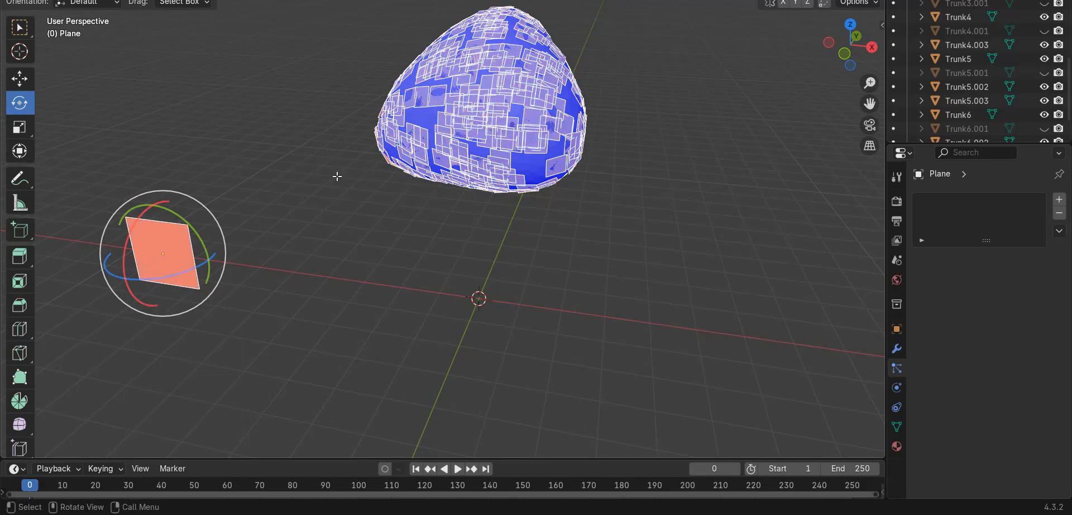
Step: Scale up the plane's face uniformly to enlarge the leaf instances on the canopy, and return to Object Mode
left_click(19, 127)
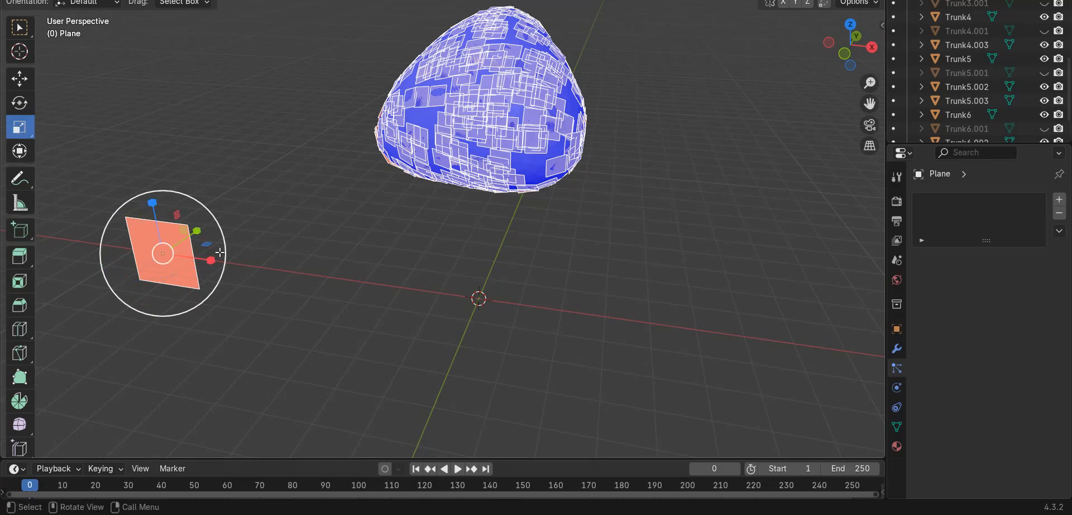
left_click_drag(156, 248, 402, 350)
mouse_move(433, 192)
middle_mouse_down()
mouse_move(477, 173)
mouse_move(431, 186)
middle_mouse_up()
key("Tab")
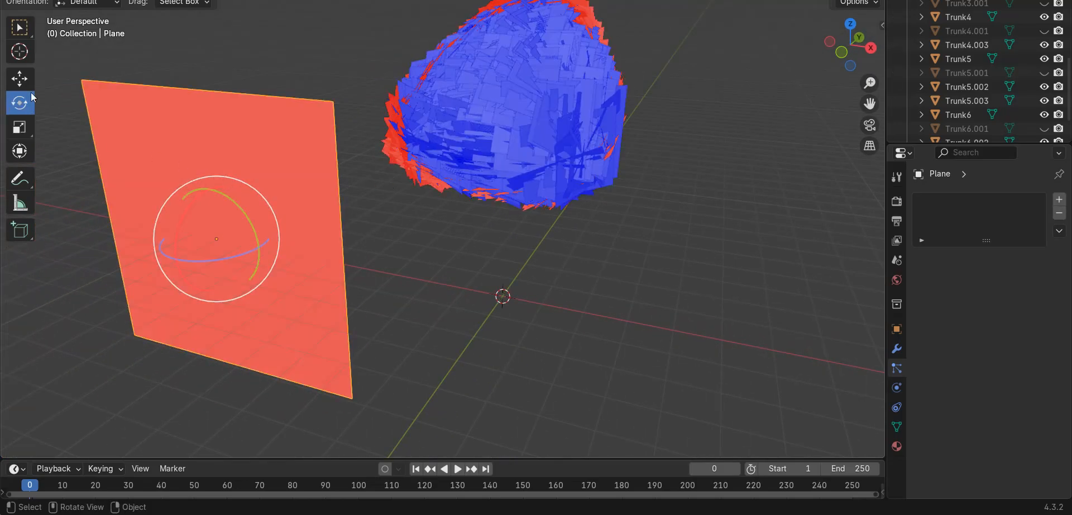
Step: Select the ico sphere canopy and look over its hair particle system settings
key("w")
left_click(488, 110)
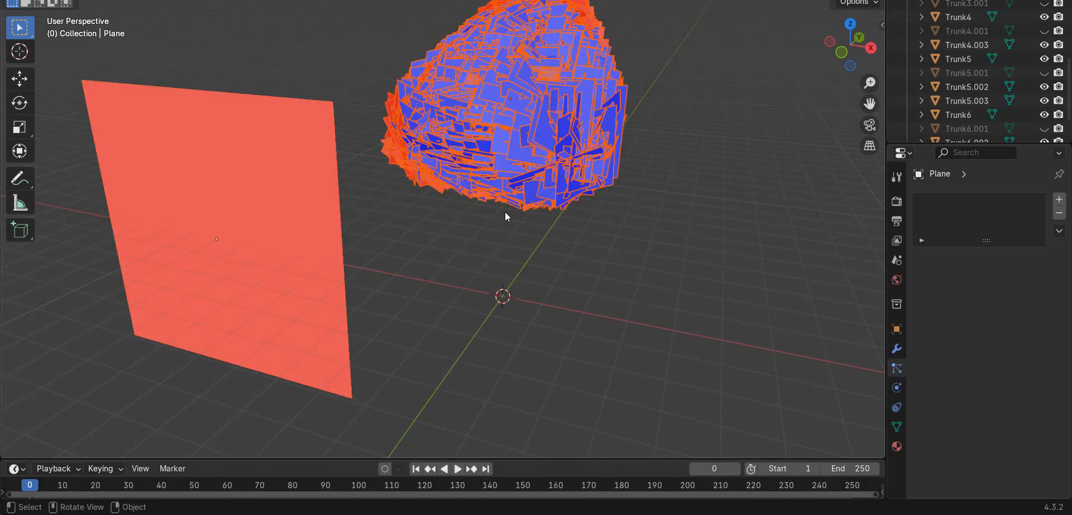
key("ctrl+z")
key("Tab")
key("Tab")
left_click(609, 172)
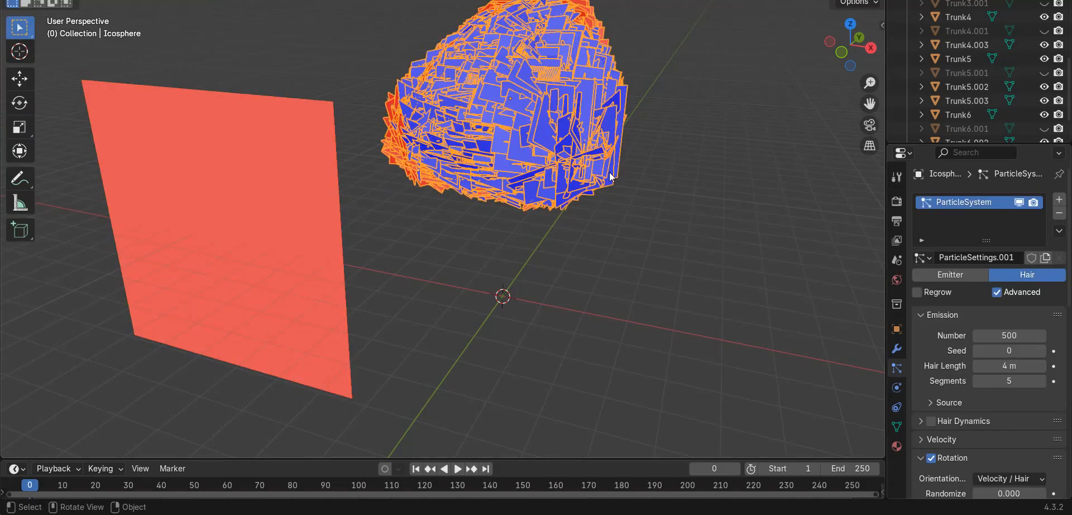
scroll(947, 370, "down", 8)
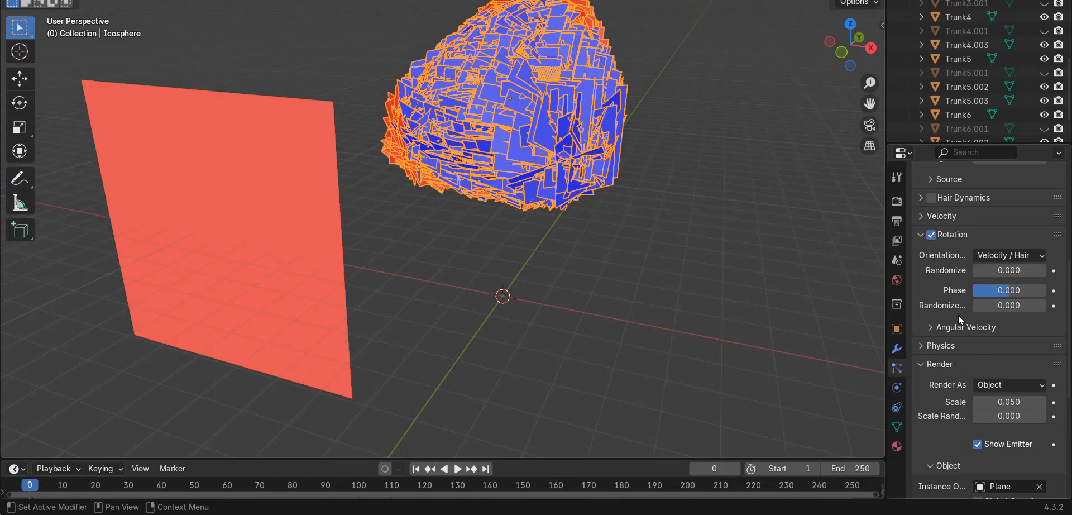
scroll(958, 315, "up", 8)
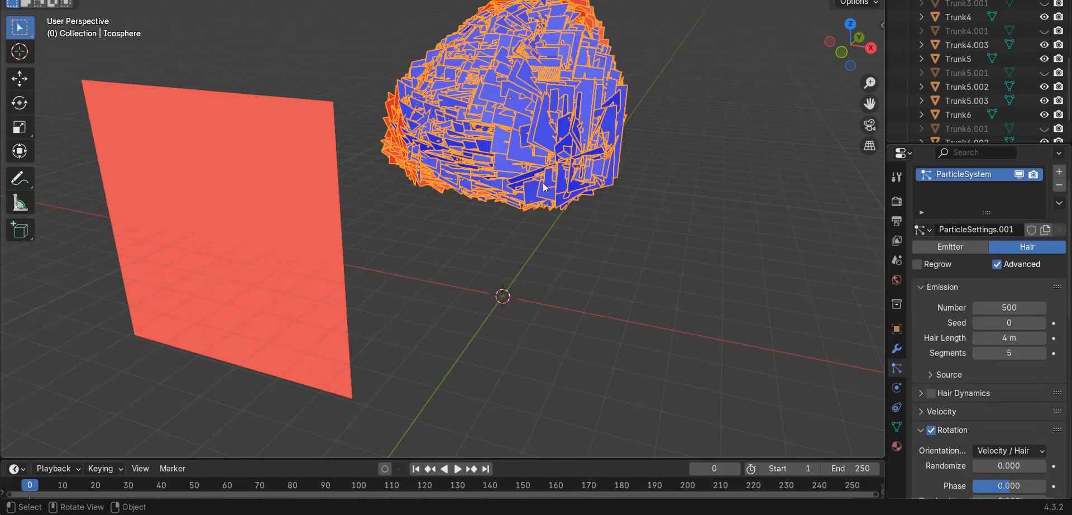
middle_click_drag(543, 187, 557, 255, "shift")
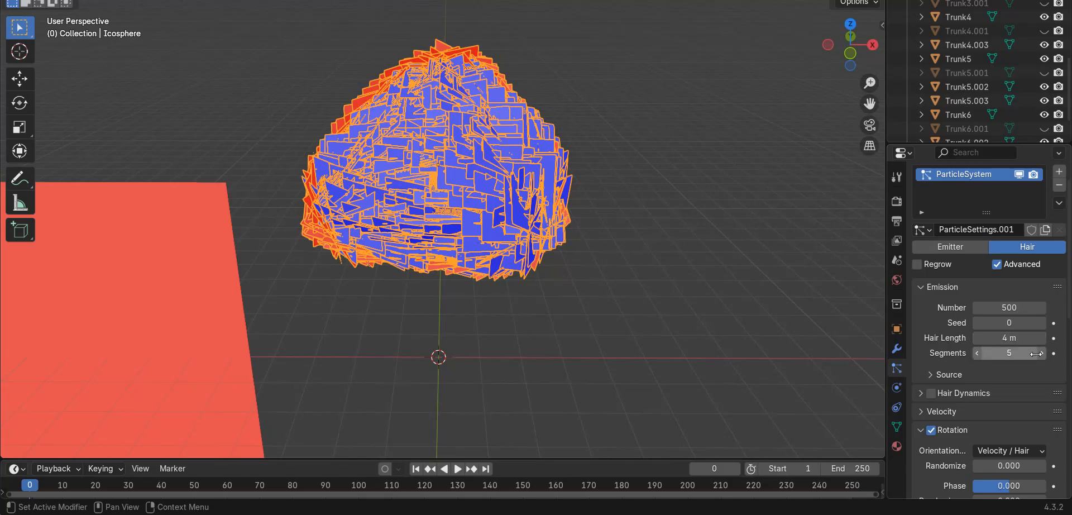
Step: Try other seed values for the canopy's particle system, and return the seed to 0
left_click(1041, 324)
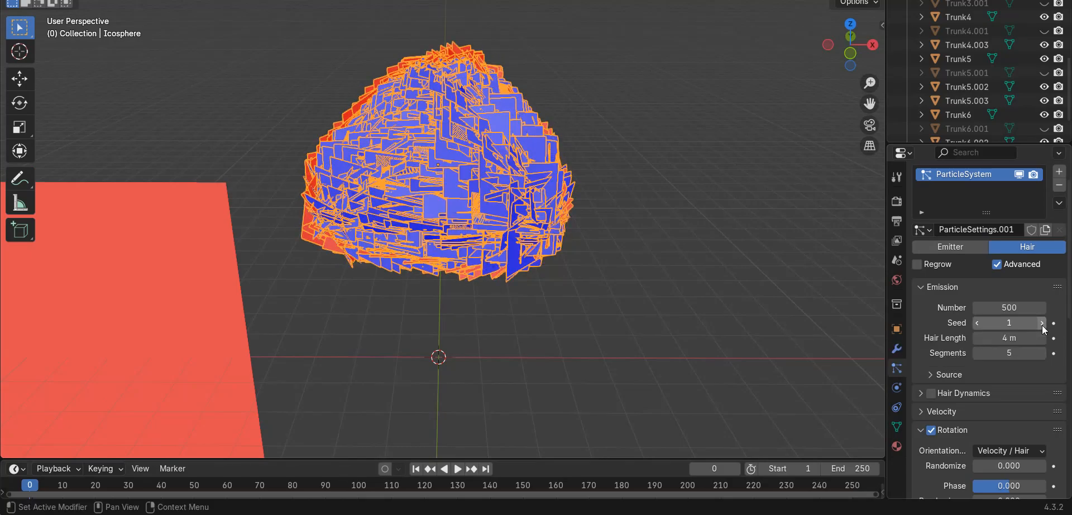
left_click(1041, 323)
left_click_drag(1041, 325, 114, 329)
Step: Compare seeds 1 to 4 with the particle number at 100, and restore seed 0 and number 500
left_click(1008, 310)
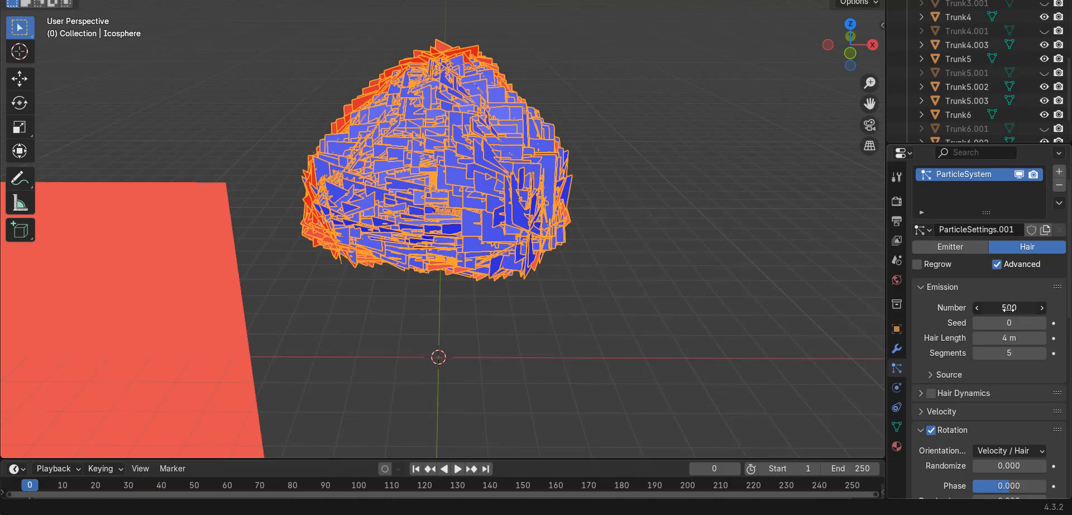
type("100")
key("Return")
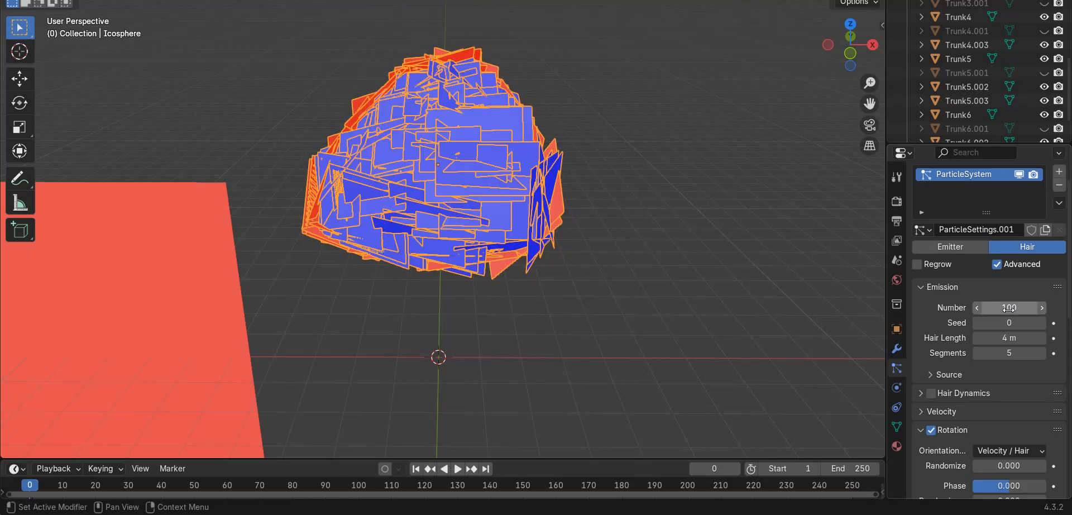
left_click(1039, 324)
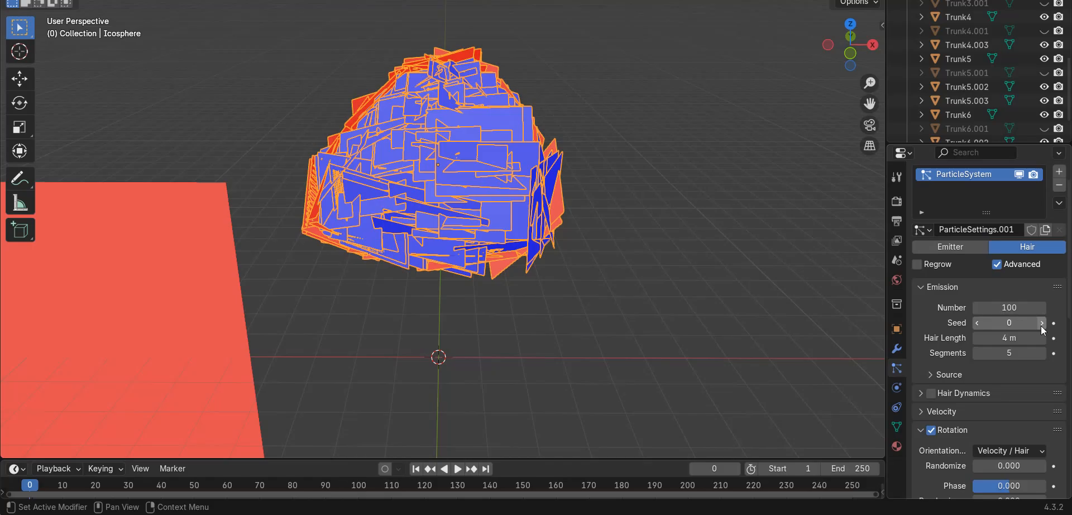
middle_click_drag(835, 290, 498, 165)
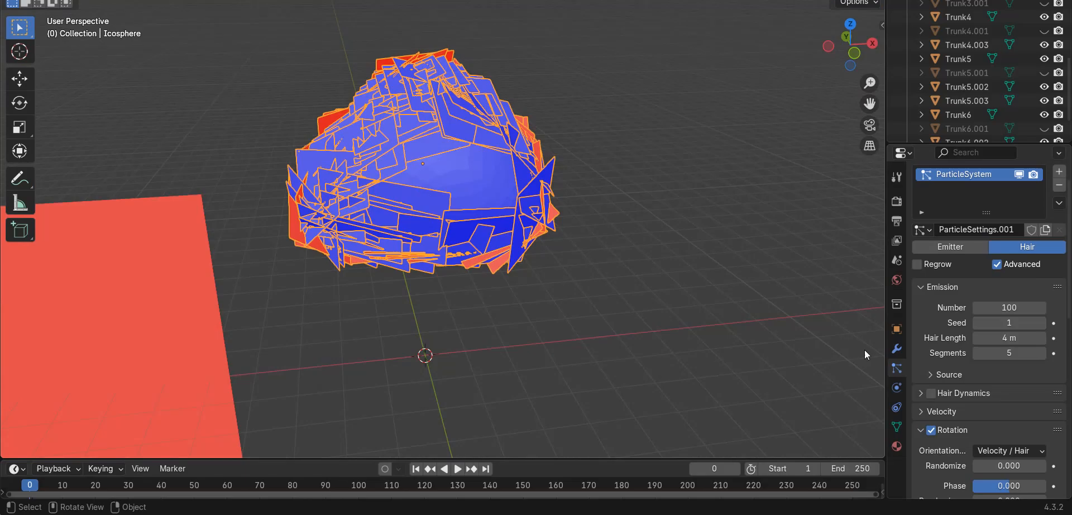
left_click(1041, 324)
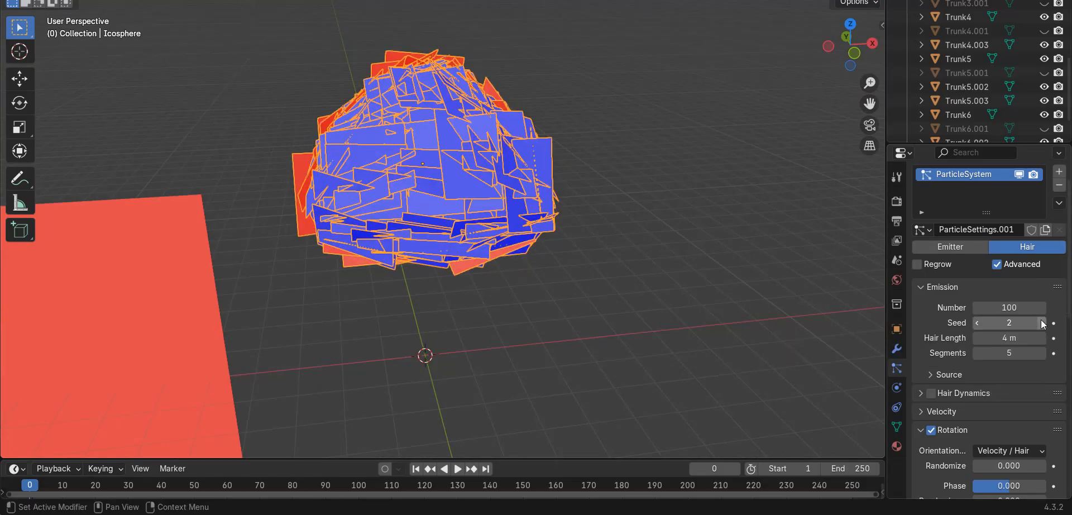
left_click(1041, 322)
left_click(1040, 322)
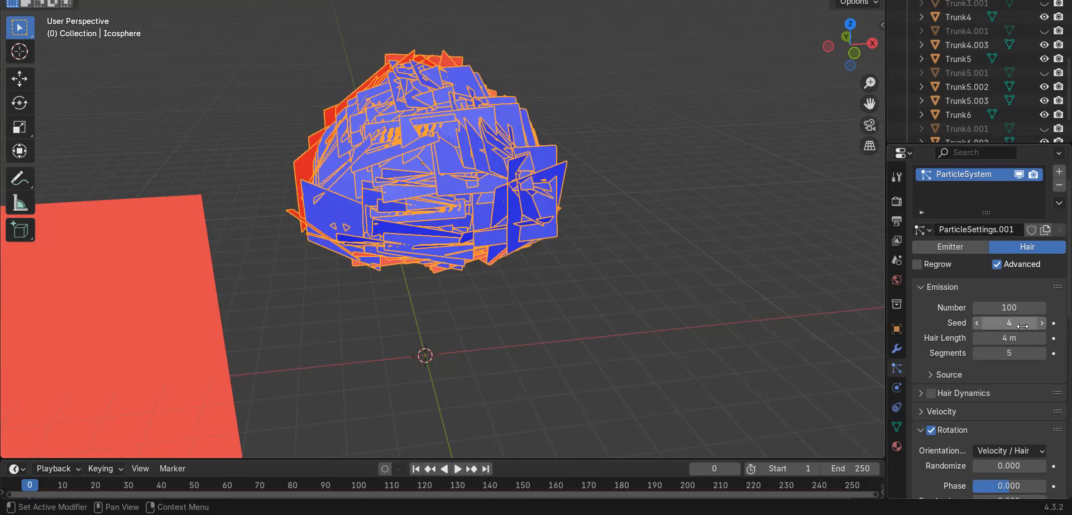
left_click_drag(1022, 327, 985, 326)
middle_click_drag(497, 223, 438, 212)
left_click(1009, 308)
type("5")
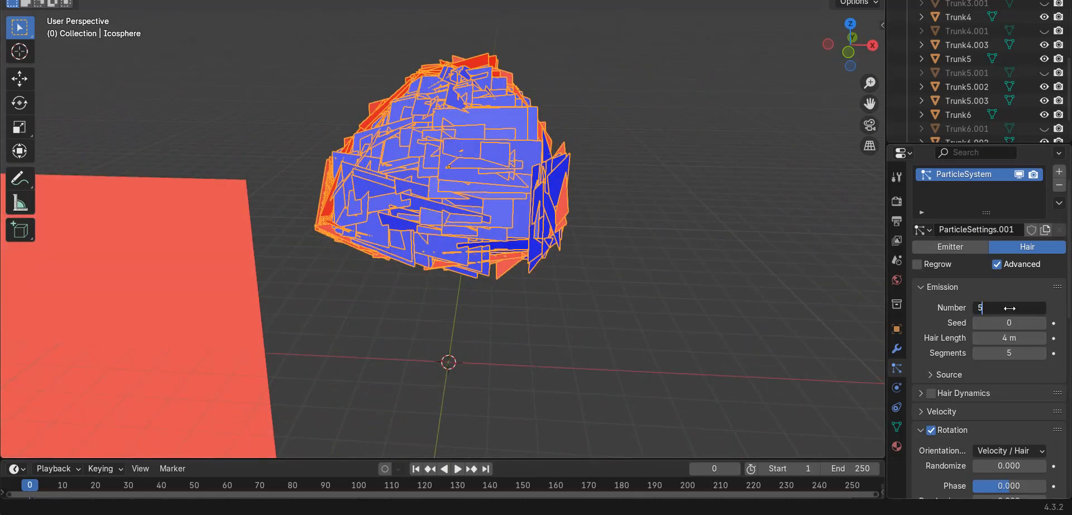
type("00")
key("Return")
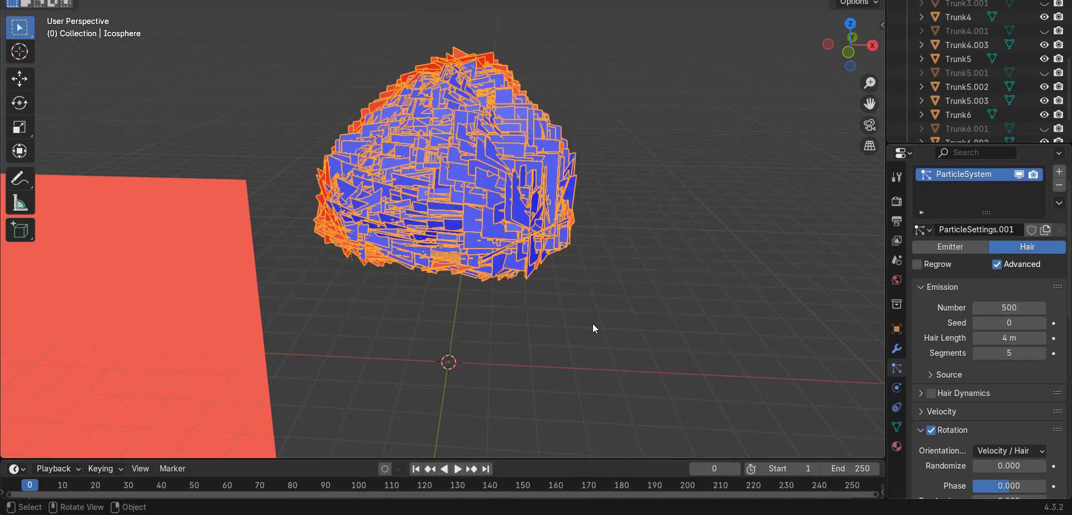
middle_click_drag(591, 323, 567, 226)
key("Tab")
key("Tab")
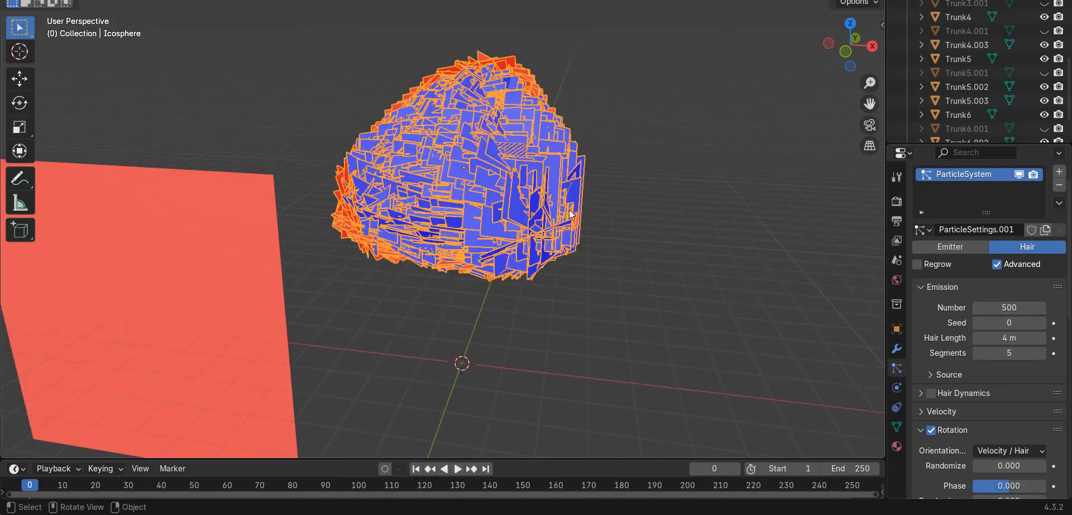
left_click(139, 95)
left_click(470, 170)
left_click(706, 229)
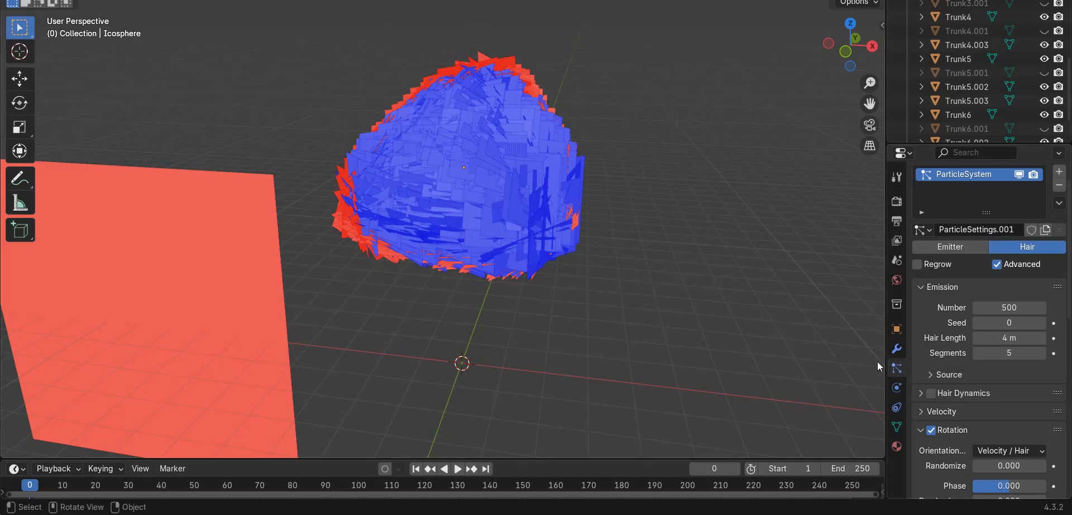
left_click(475, 167)
key("Tab")
key("Tab")
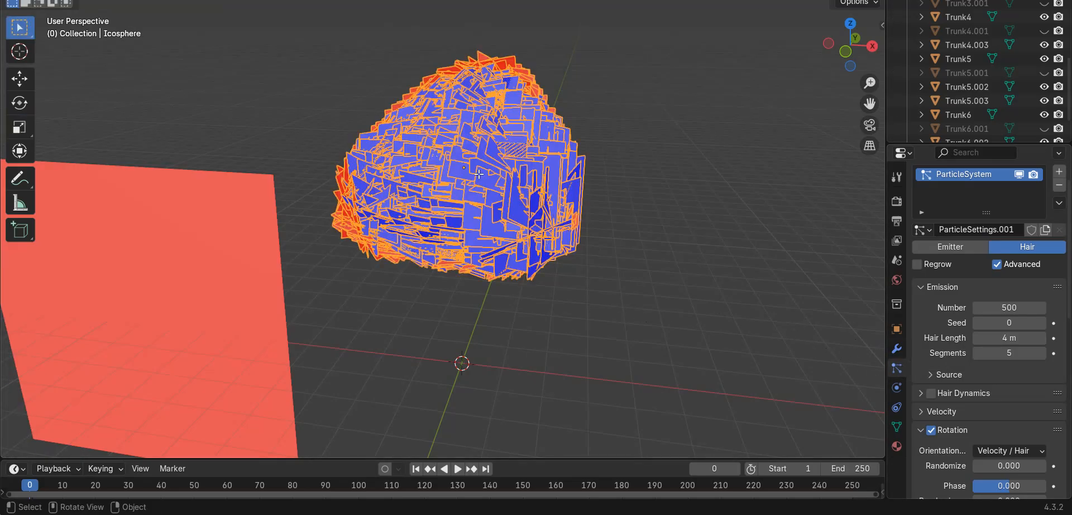
Step: Enter Edit Mode on the plane and display its split normals in the viewport overlays
left_click(213, 241)
key("Tab")
scroll(586, 122, "up", 4)
scroll(643, 83, "down", 4)
scroll(555, 120, "up", 2)
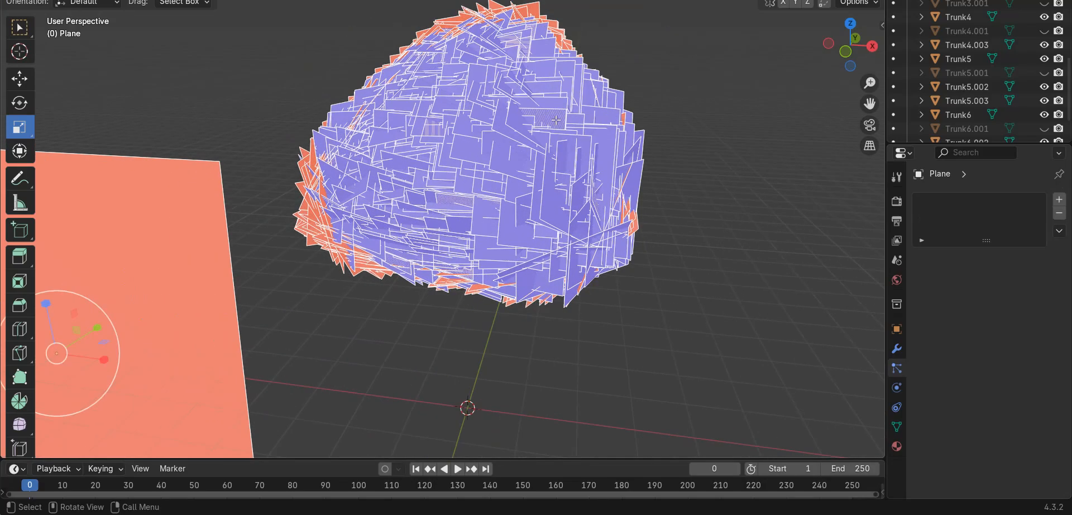
left_click(778, 0)
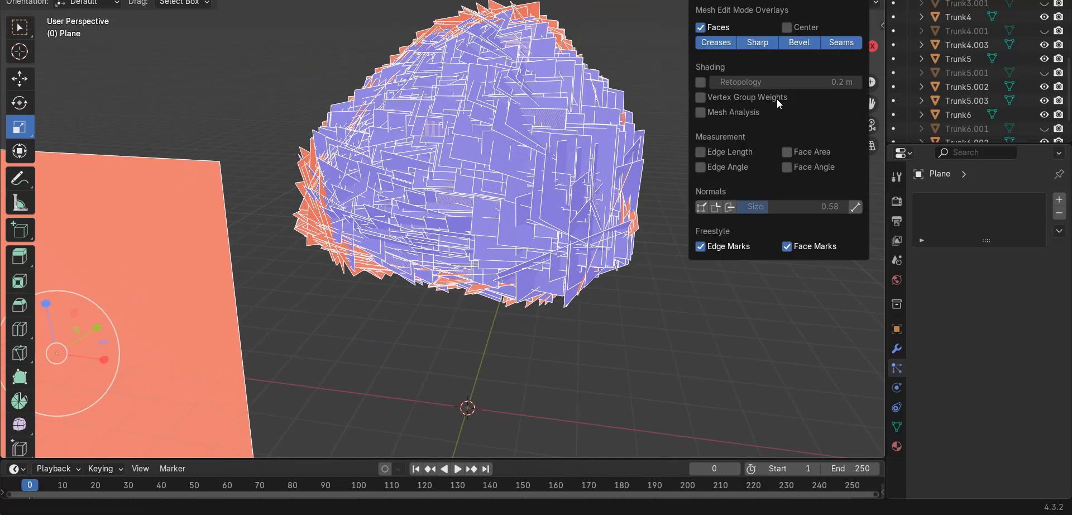
left_click(717, 211)
Step: Examine the direction of the leaf instances' normals around the canopy, and return to Object Mode
middle_click_drag(595, 246, 490, 80)
middle_click_drag(457, 168, 491, 194)
scroll(553, 149, "down", 3)
scroll(426, 135, "up", 2)
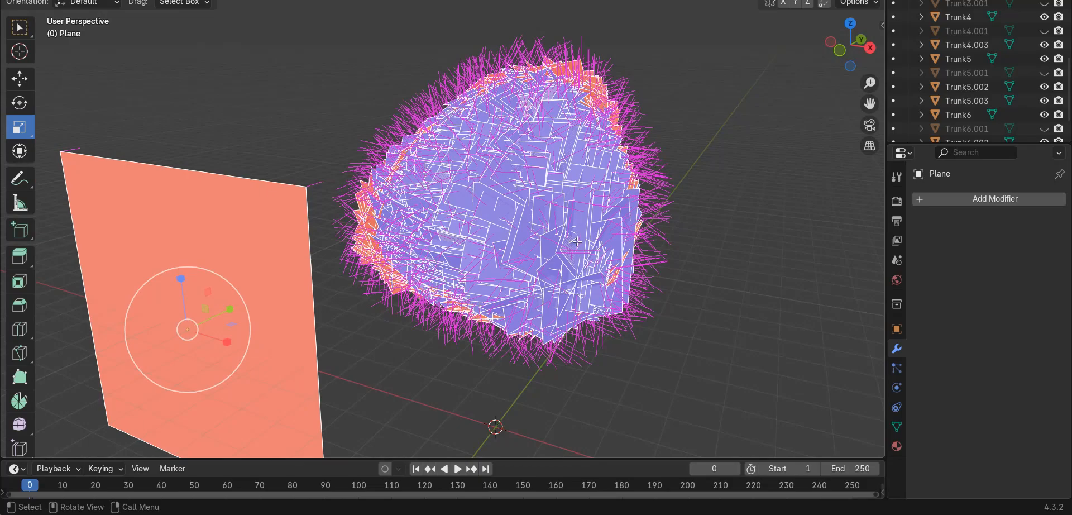
key("Tab")
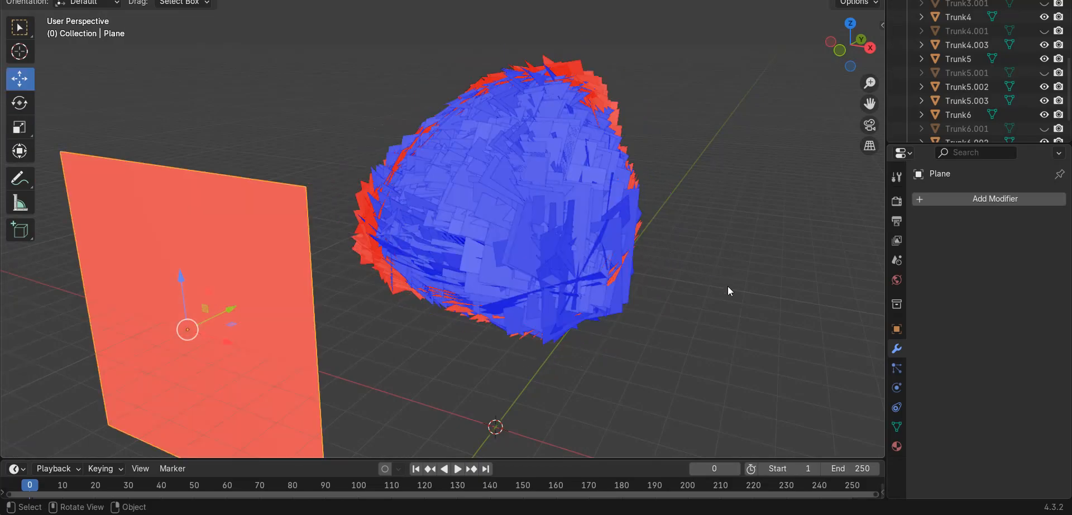
Step: Convert the ico sphere canopy's particle instances into real plane objects
left_click(639, 237)
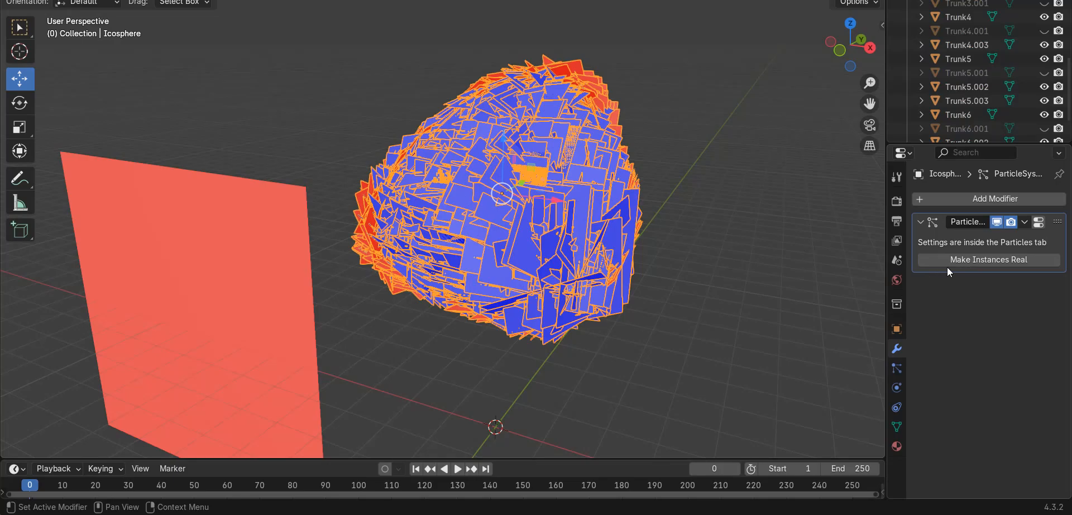
left_click(981, 263)
middle_click_drag(558, 192, 520, 188)
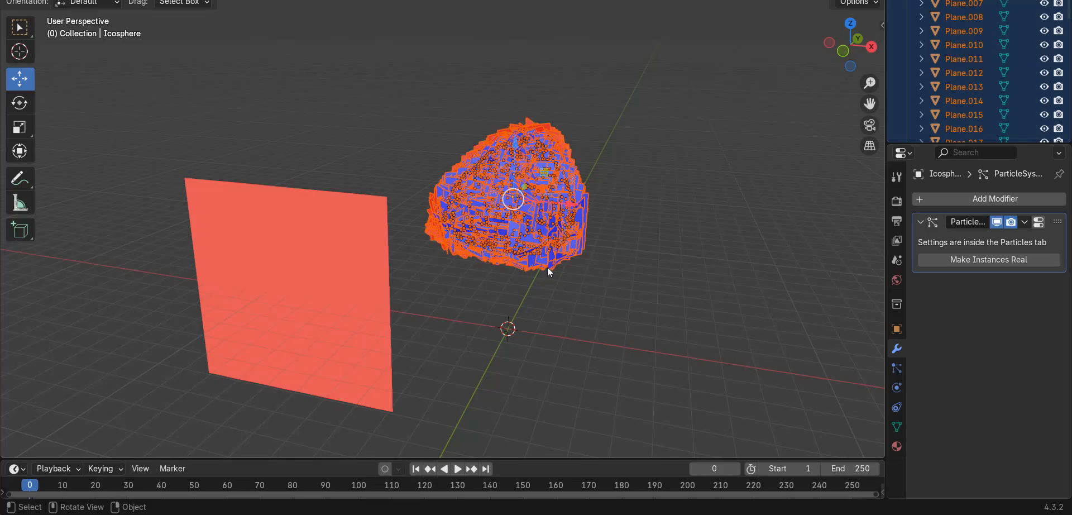
Step: Try moving the real planes away from the canopy along the X axis and joining them into one object
middle_click_drag(548, 269, 610, 215)
left_click_drag(625, 213, 186, 177)
middle_click_drag(186, 177, 228, 187, "shift")
left_click(151, 196)
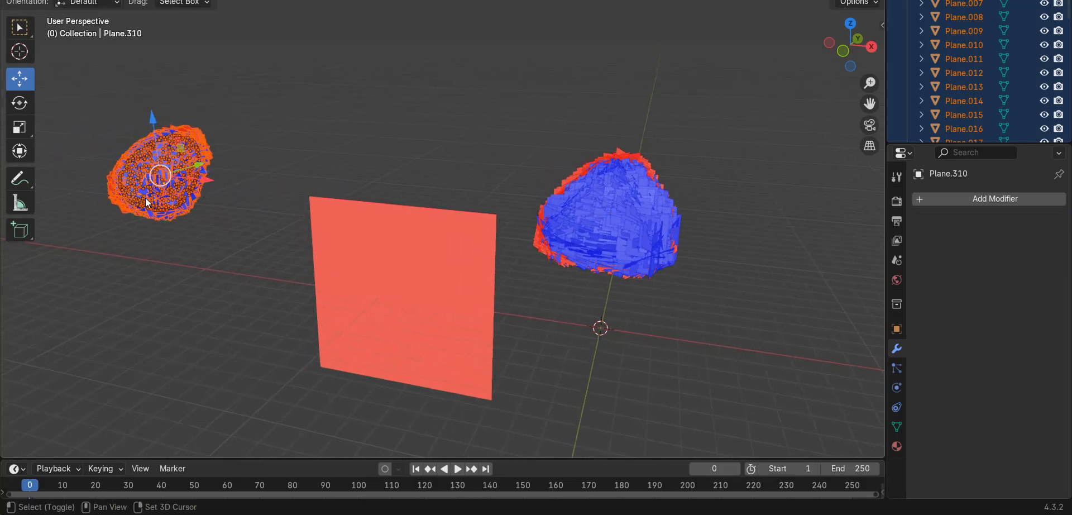
right_click(149, 197)
left_click(84, 245)
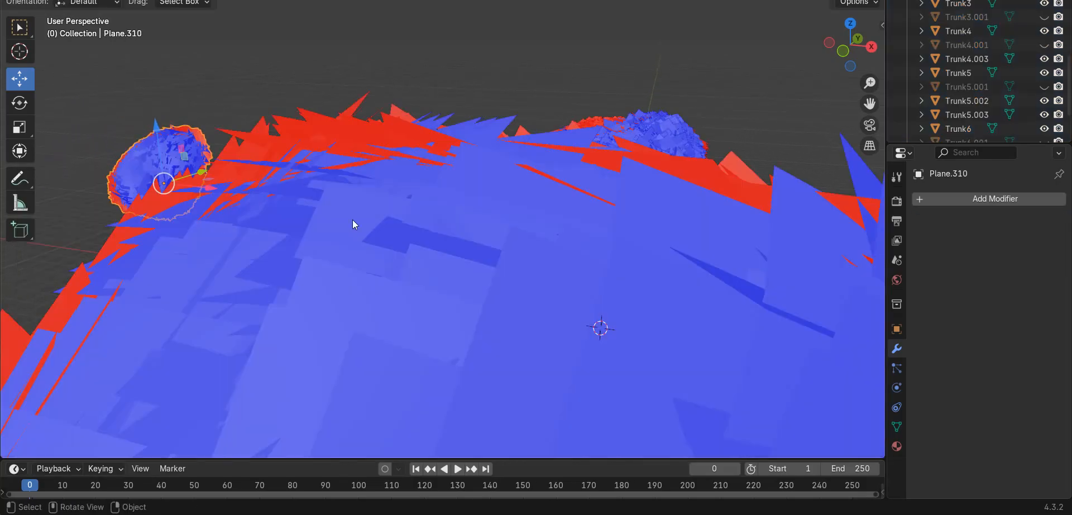
Step: Check the joined planes and the changed canopy from several sides, and undo the join
scroll(440, 162, "down", 5)
middle_click_drag(541, 145, 413, 192)
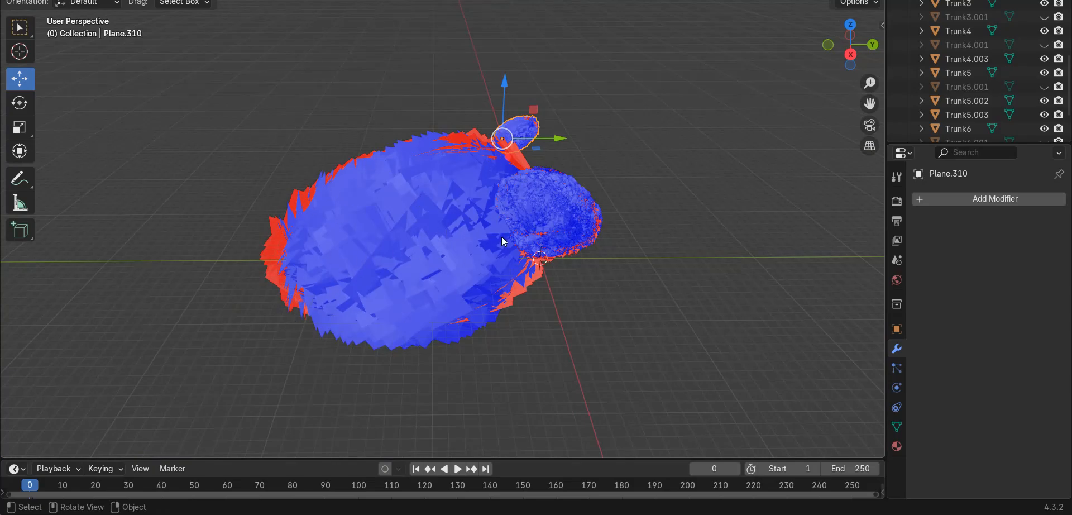
middle_click_drag(502, 236, 451, 231)
scroll(361, 192, "up", 4)
scroll(426, 221, "up", 3)
scroll(451, 231, "down", 4)
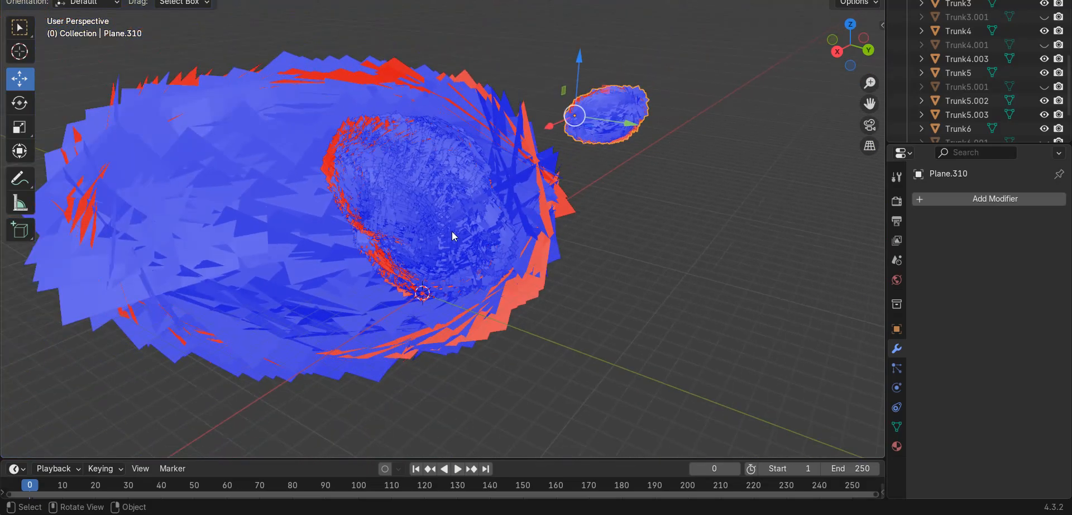
key("ctrl+z")
key("ctrl+z")
key("ctrl+z")
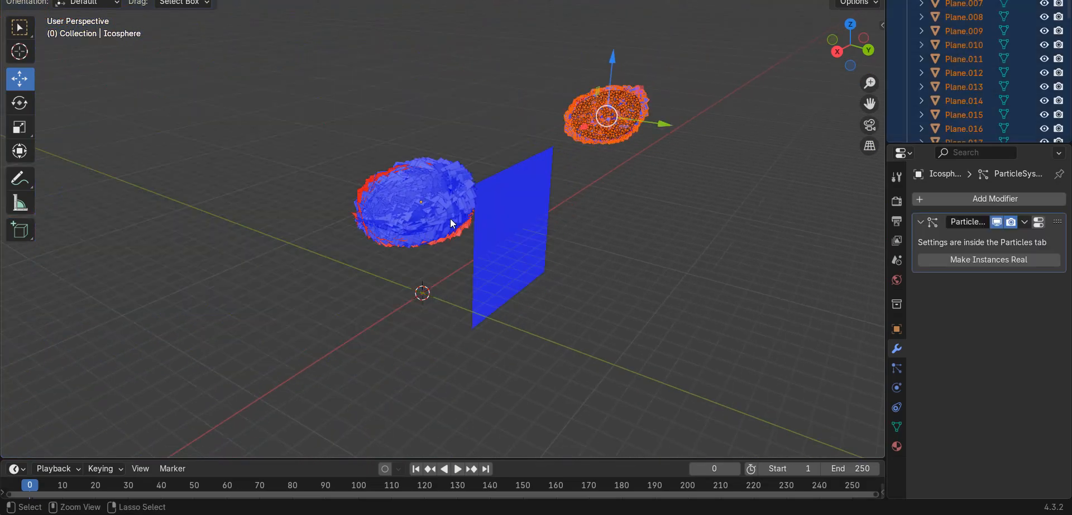
Step: Copy and paste the real leaf planes, and move the copies along the X axis, well past the source plane
middle_click_drag(427, 221, 547, 248)
key("ctrl+c")
key("ctrl+v")
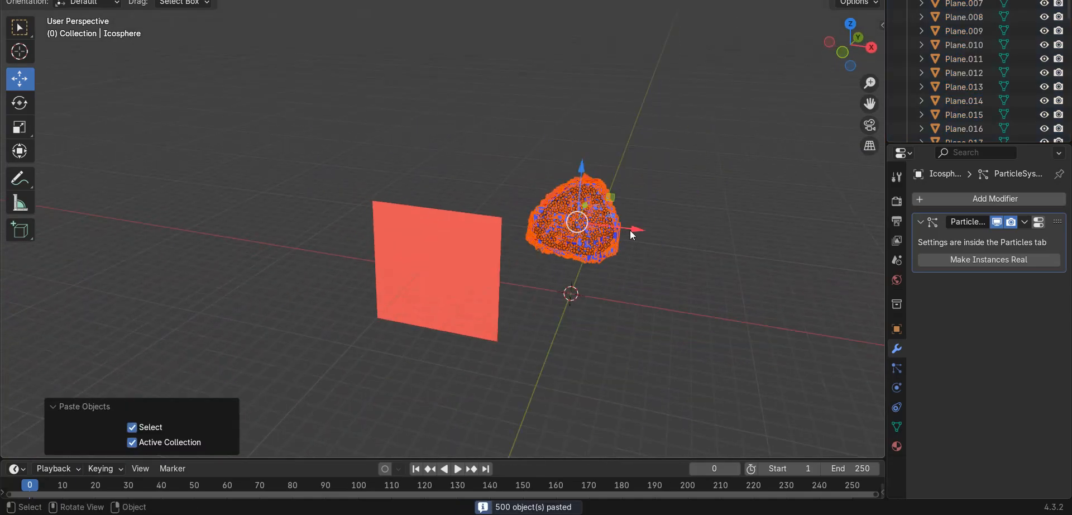
key("g")
key("x")
left_click(205, 198)
Step: Select all the moved plane copies with X-ray turned on temporarily, make one of them active, and join them into a single object
left_click(218, 199, "shift")
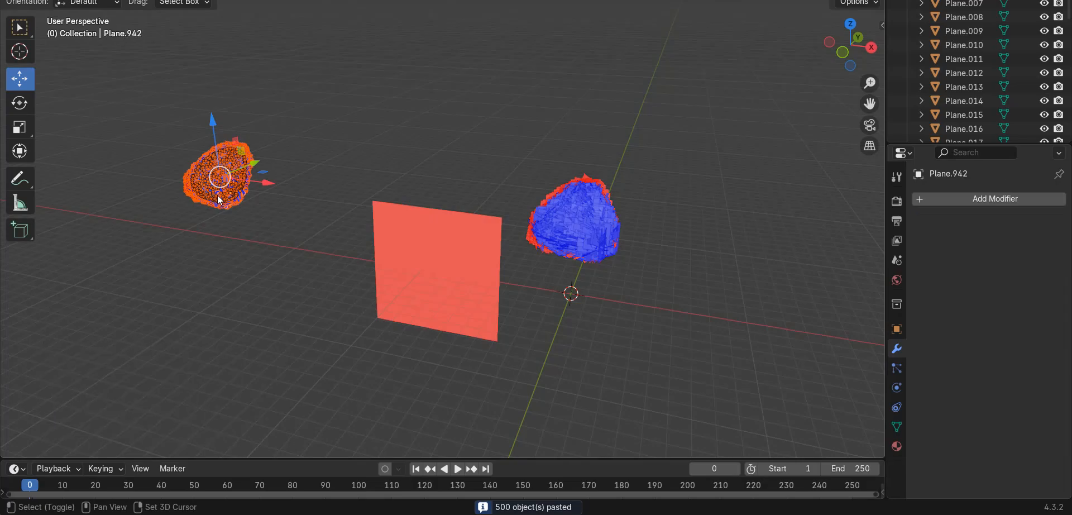
left_click(279, 201)
key("alt+z")
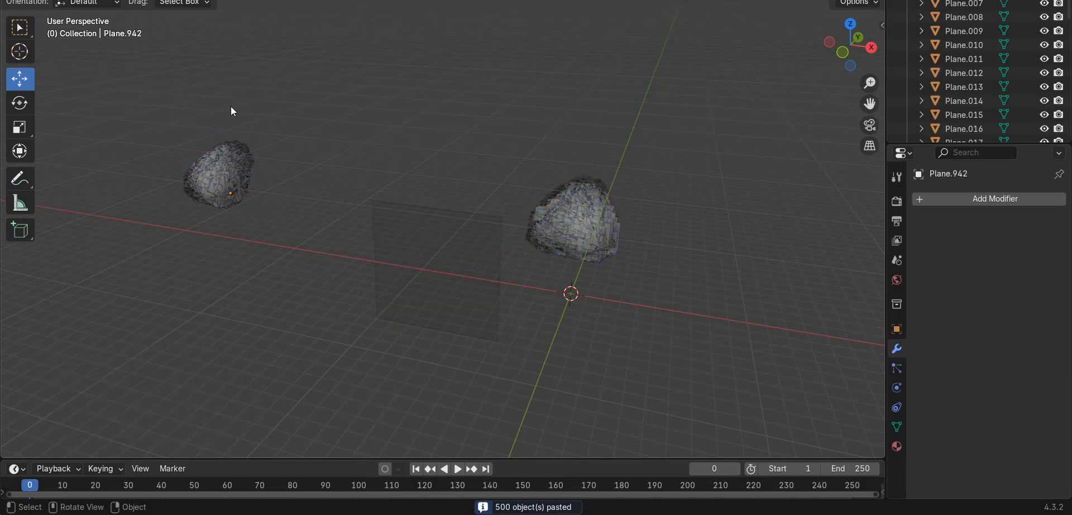
left_click_drag(325, 88, 108, 270)
key("alt+z")
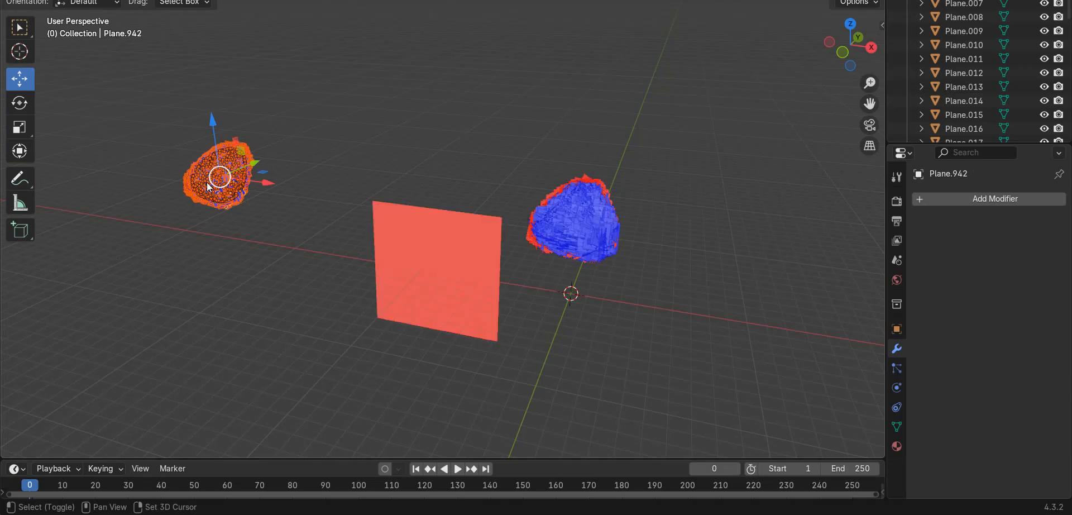
left_click(204, 186, "shift")
right_click(202, 184)
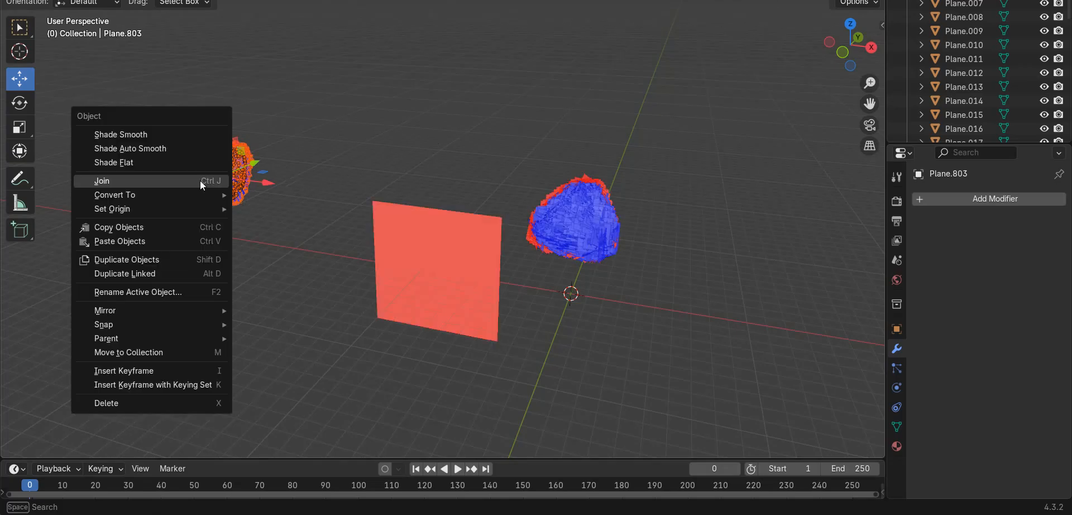
left_click(202, 182)
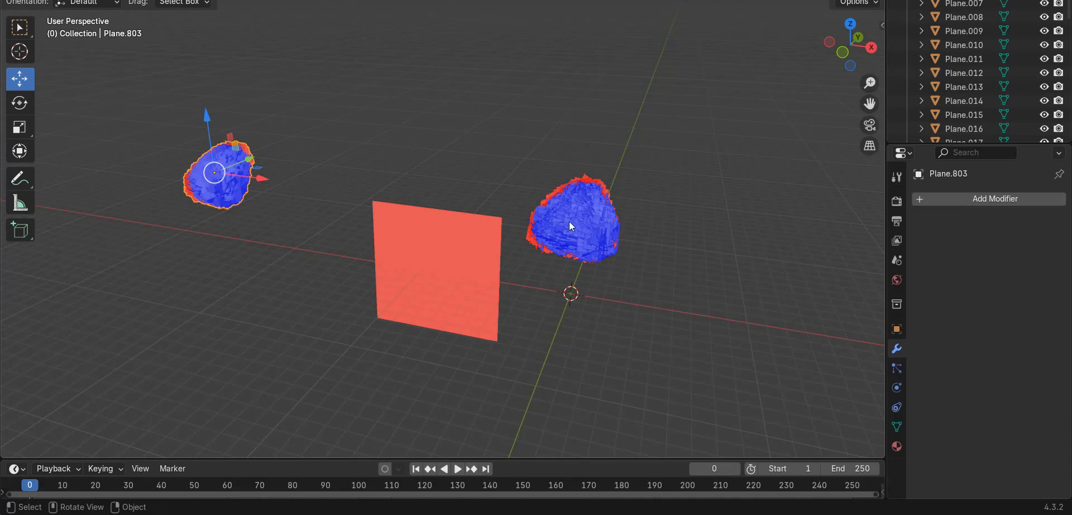
Step: Delete the original ico sphere canopy with its remaining real planes and the source plane
left_click_drag(639, 366, 400, 141)
key("Delete")
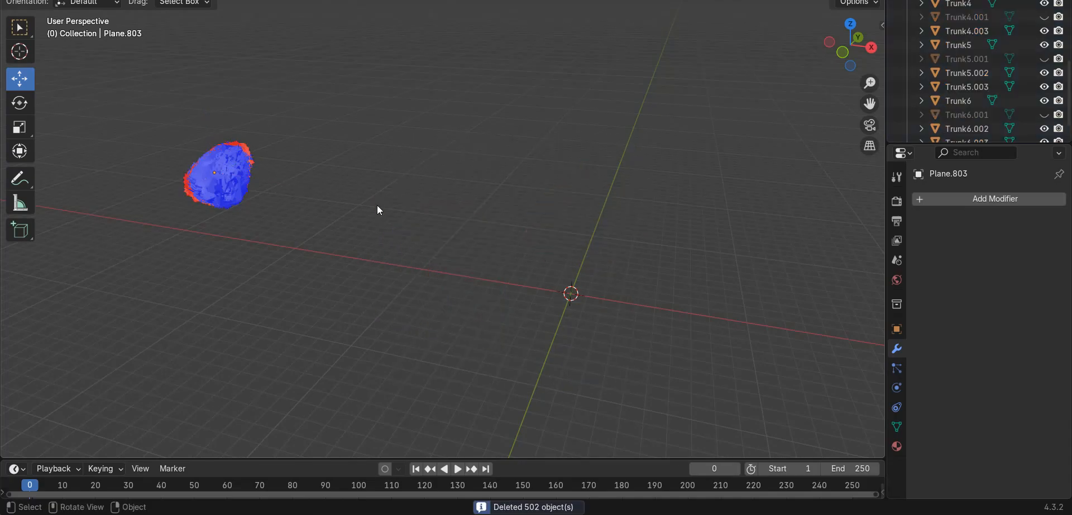
Step: Move the joined leaf mesh along the X axis back near the world origin and check its normals in Edit Mode
left_click(213, 187)
left_click_drag(253, 180, 603, 244)
key("Tab")
key("KP_Decimal")
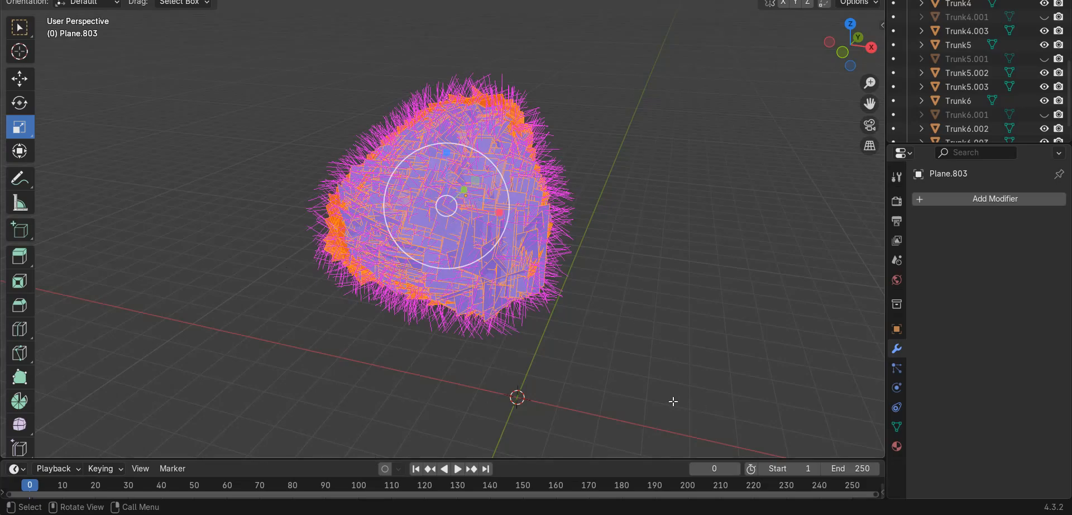
key("Tab")
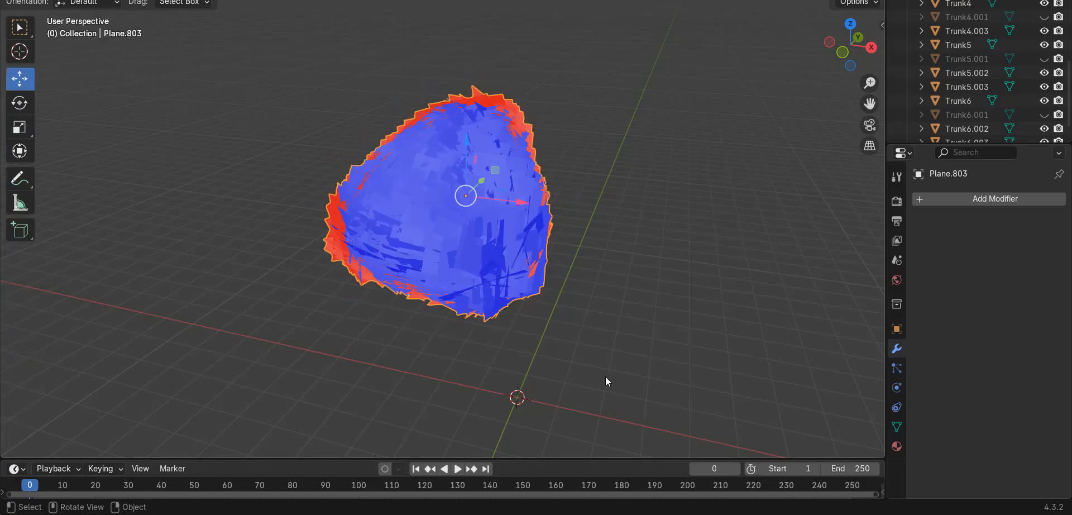
Step: Add a Normal Edit modifier in Radial mode to the leaf mesh and check its shading from another side
left_click(967, 202)
mouse_move(962, 206)
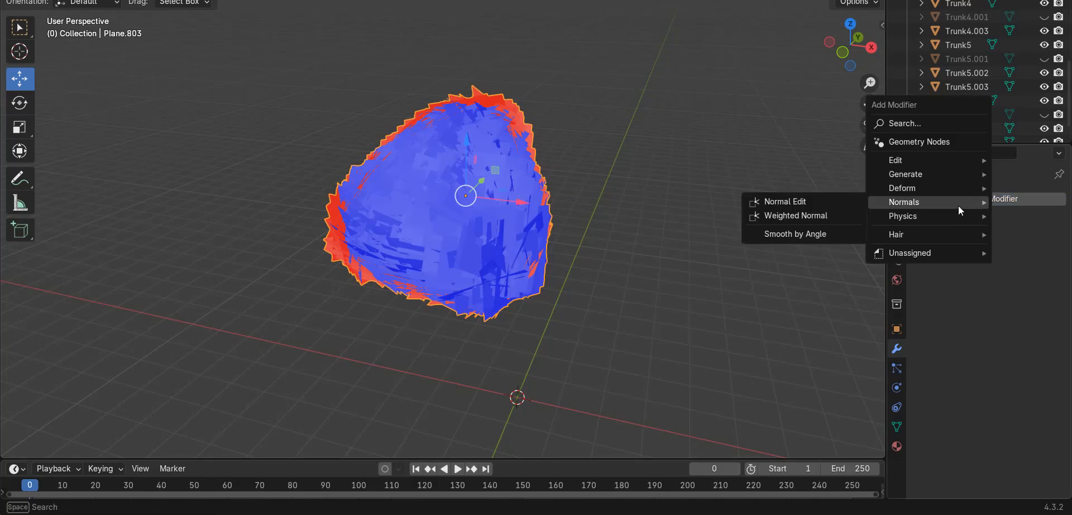
left_click(781, 201)
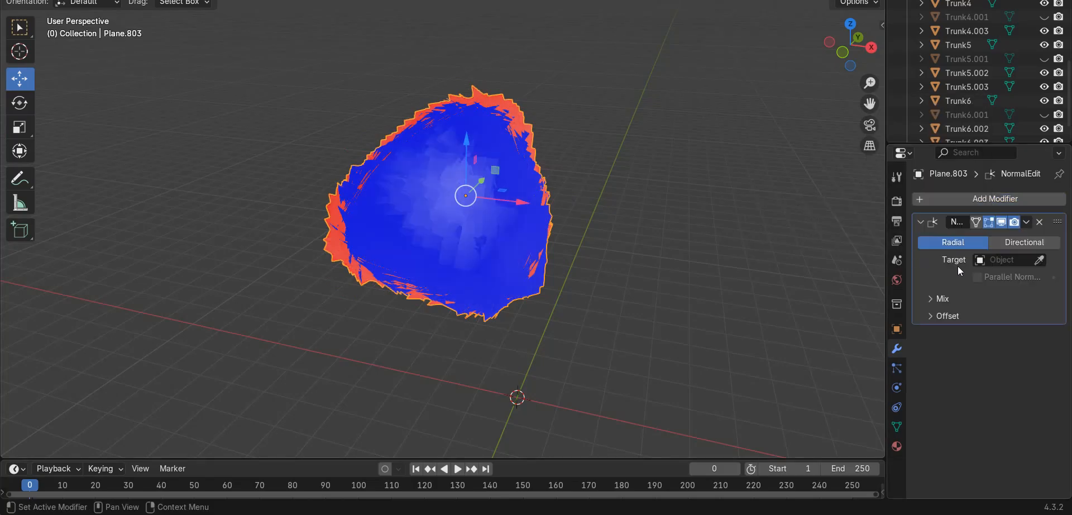
scroll(463, 241, "up", 3)
middle_click_drag(458, 237, 517, 235)
scroll(504, 225, "down", 2)
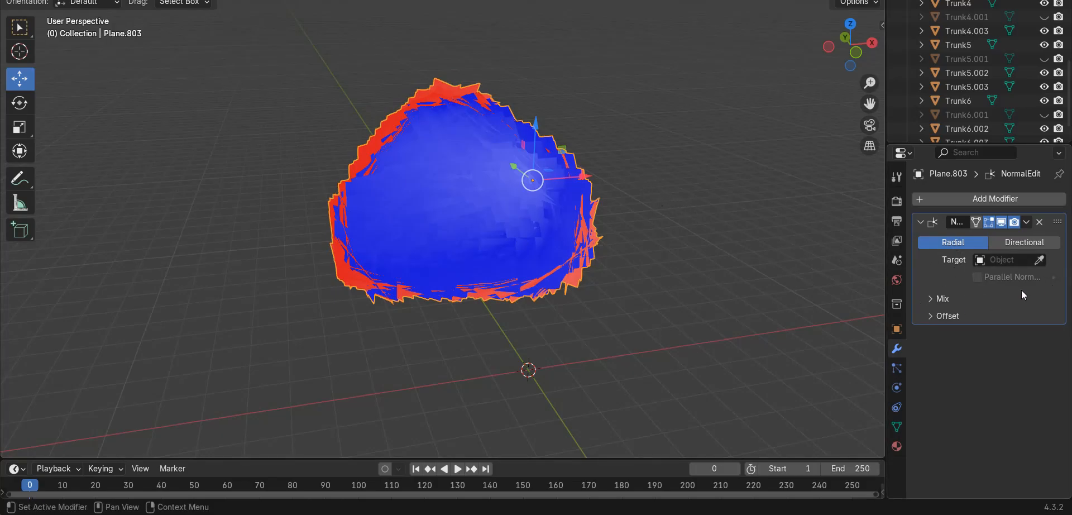
left_click(895, 428)
scroll(913, 437, "down", 4)
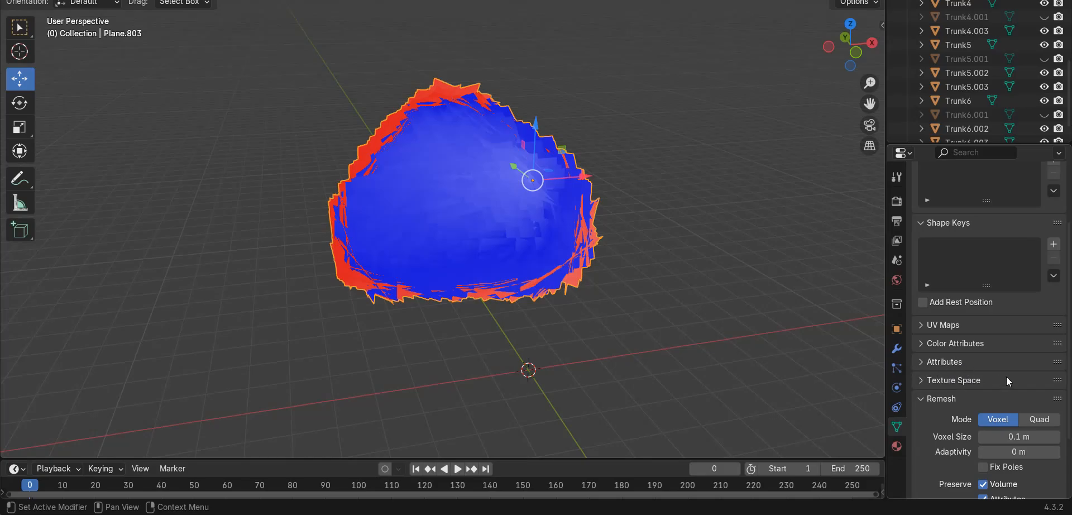
left_click(896, 349)
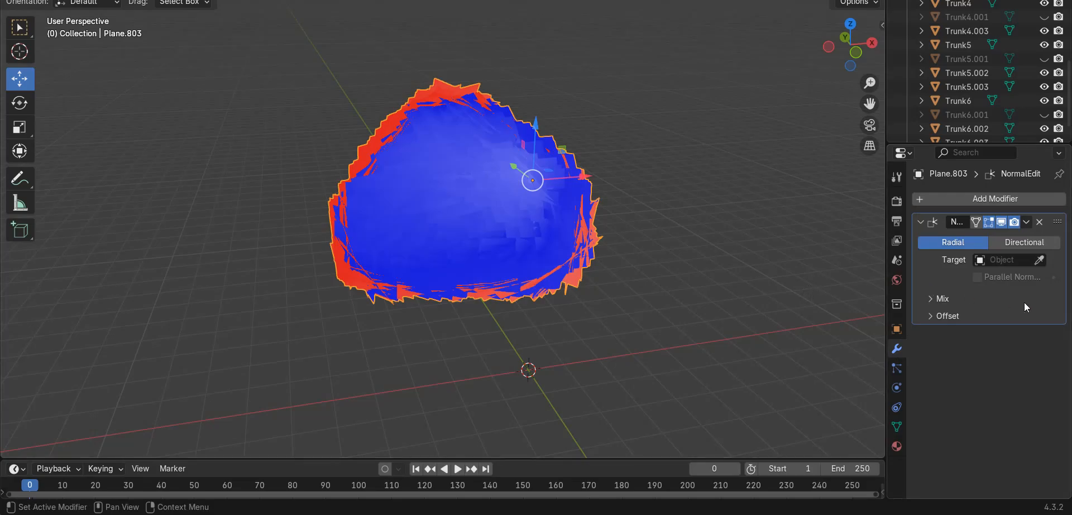
Step: Add an ico sphere at the world origin and scale it uniformly by about 4.46
key("shift+a")
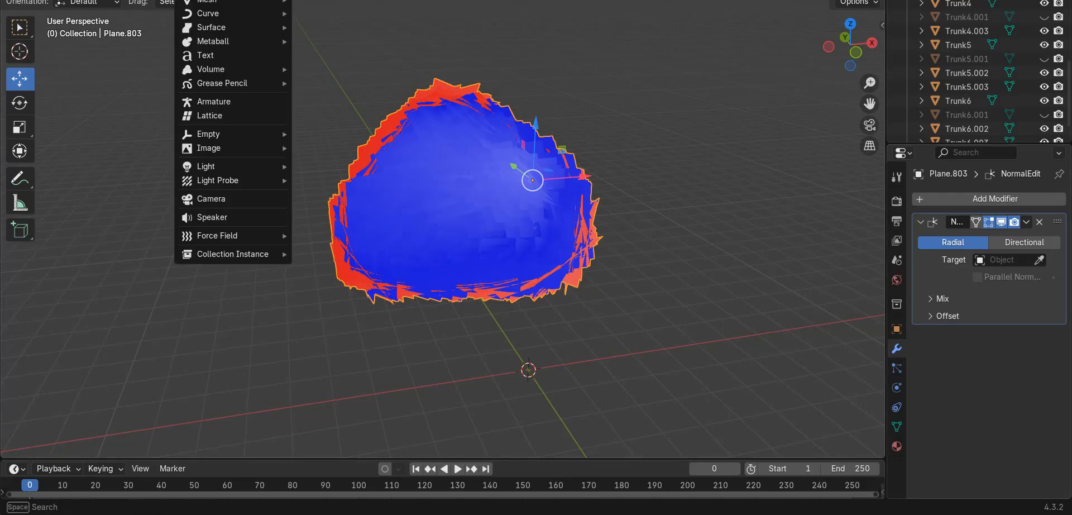
mouse_move(234, 2)
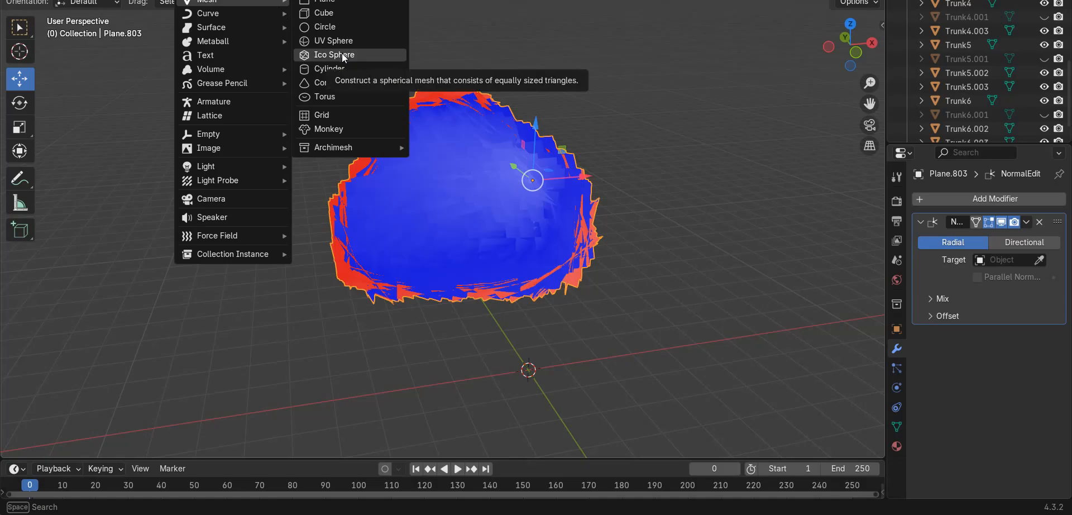
left_click(337, 55)
key("s")
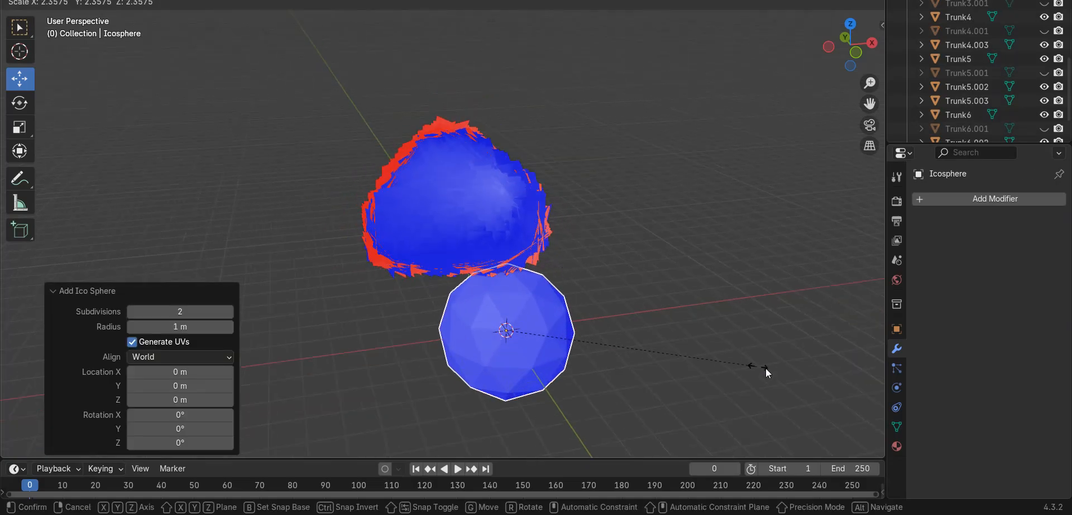
left_click(95, 414)
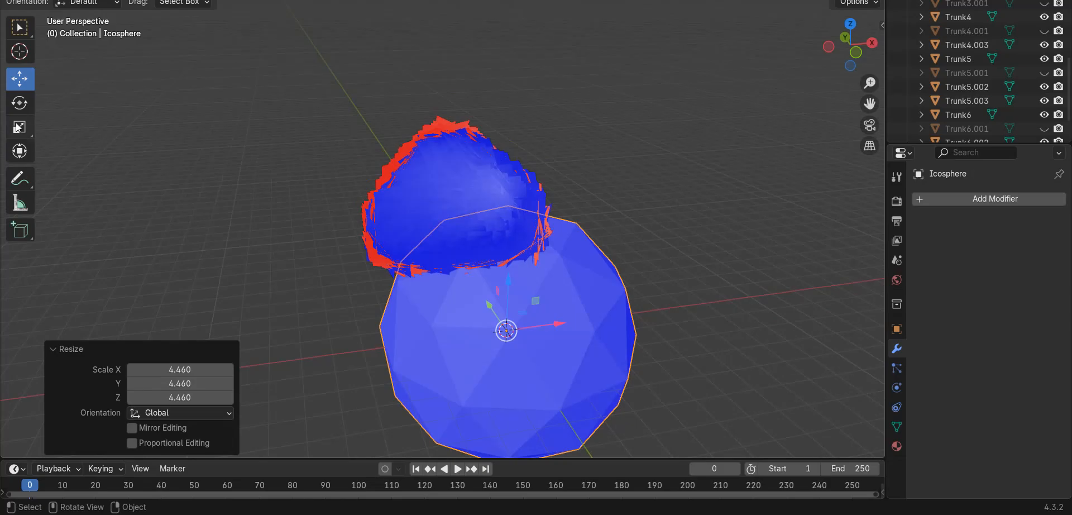
Step: Move the ico sphere about -1.73 m in X and 4.39 m in Z around the leaf mesh, checking the fit with X-ray
middle_click_drag(458, 270, 438, 265)
left_click_drag(555, 318, 504, 191)
middle_click_drag(504, 191, 541, 203)
middle_click_drag(413, 224, 445, 232, "shift")
left_click(795, 1)
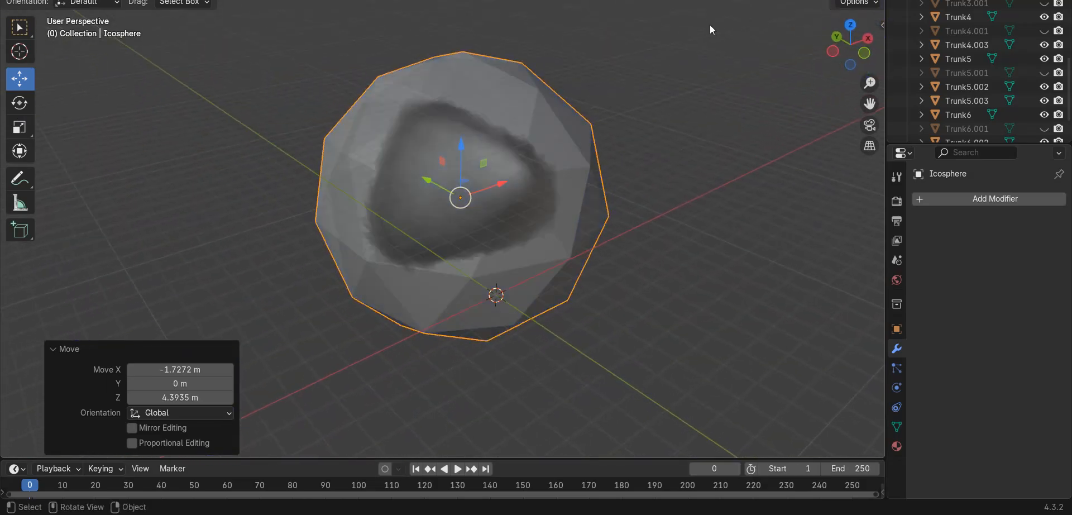
middle_click_drag(564, 115, 550, 85)
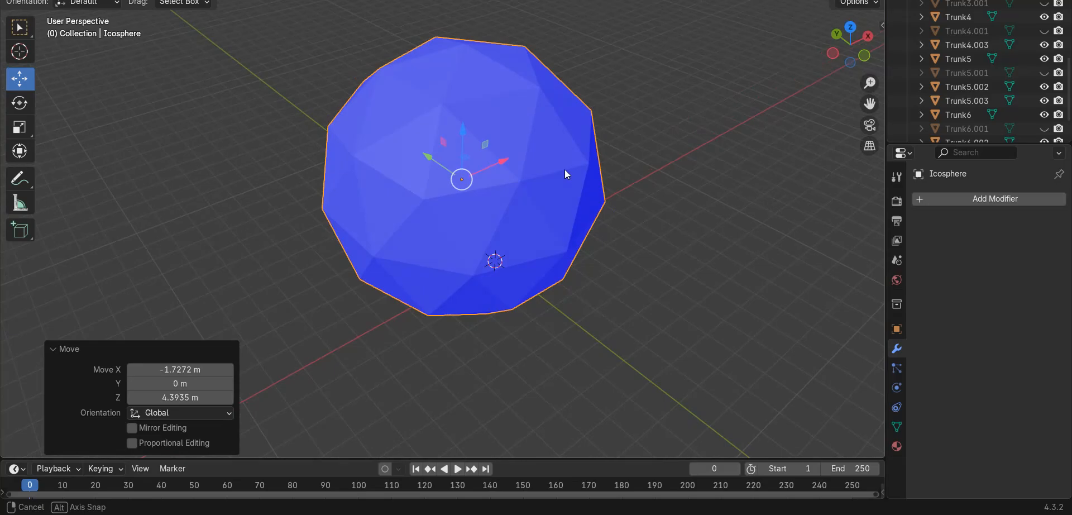
middle_click_drag(564, 169, 521, 213)
Step: Set the ico sphere as the target of the leaf mesh's Normal Edit modifier, using X-ray for the selection, and apply the modifier
left_click(804, 0)
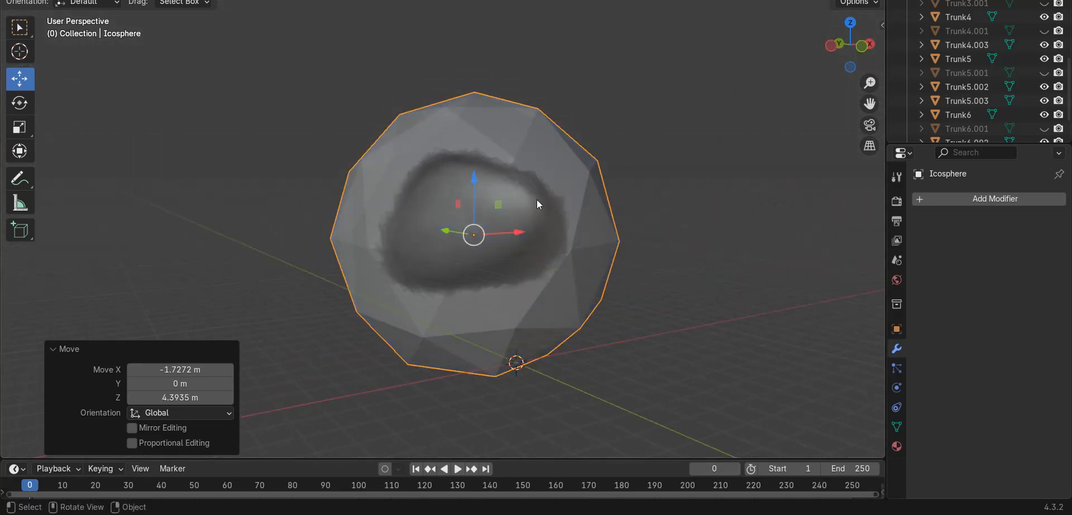
left_click(530, 200)
left_click(805, 1)
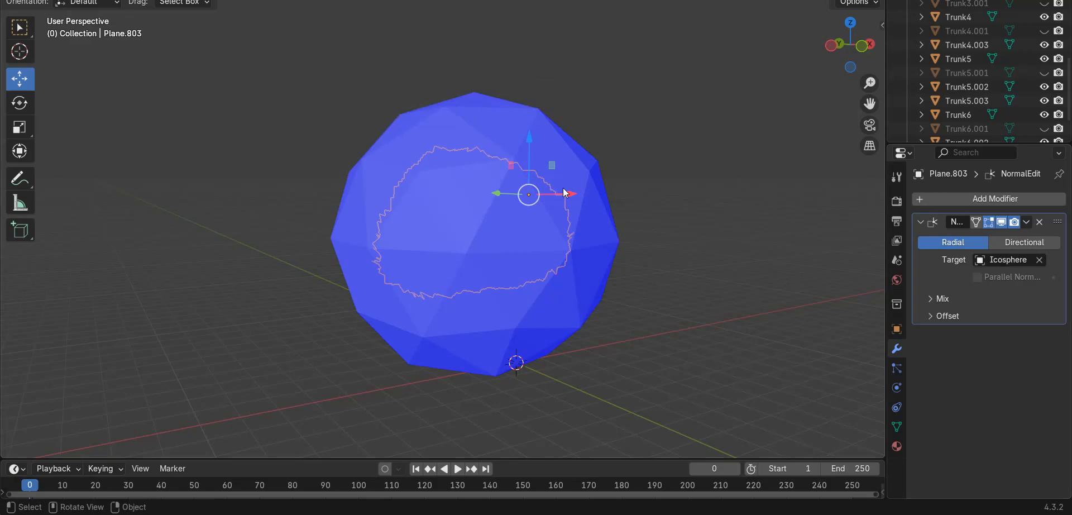
left_click(1026, 222)
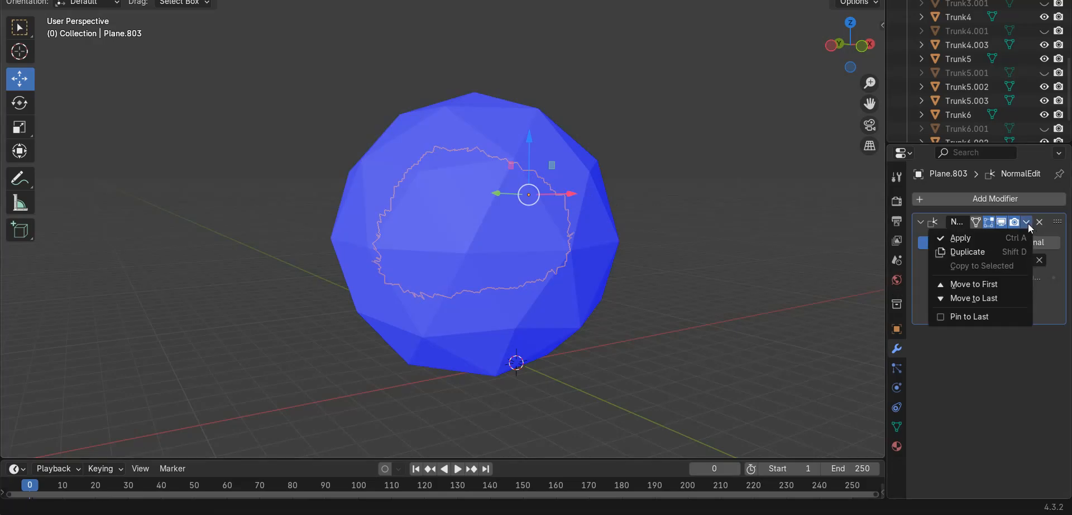
left_click(1002, 233)
Step: Delete the ico sphere and check the leaf mesh's edited normals in Edit Mode
left_click(599, 222)
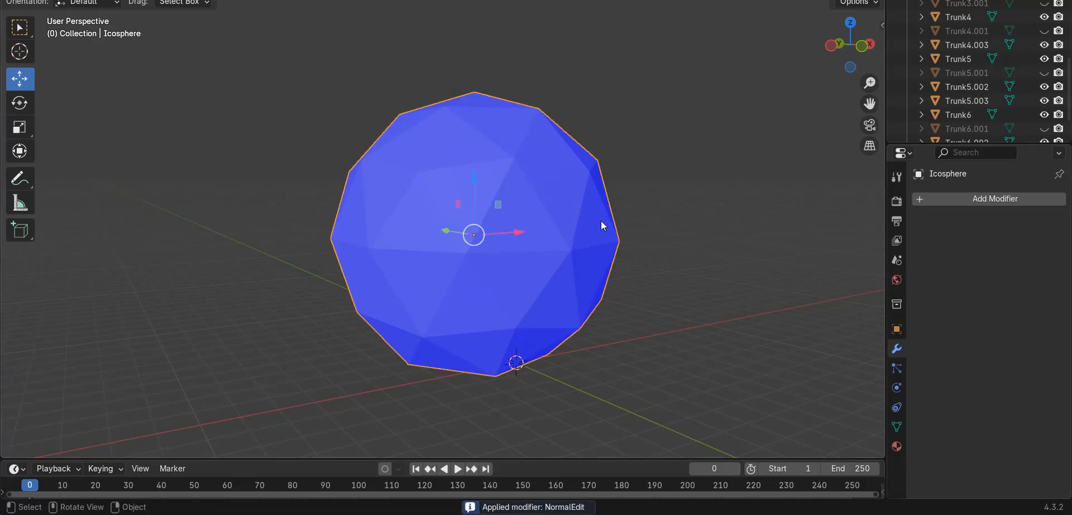
key("Delete")
scroll(484, 234, "up", 3)
middle_click_drag(521, 218, 333, 180)
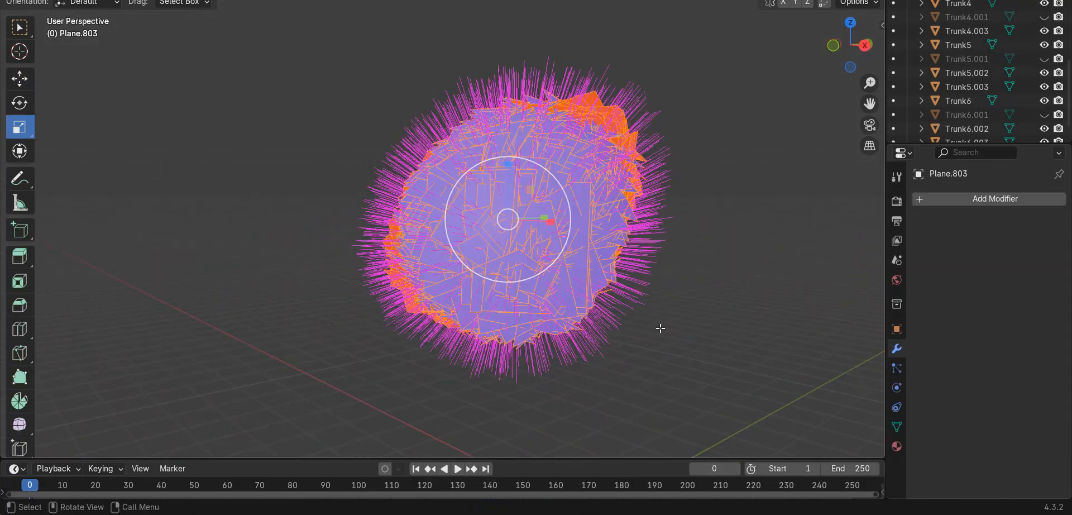
middle_click_drag(396, 179, 323, 217)
key("Tab")
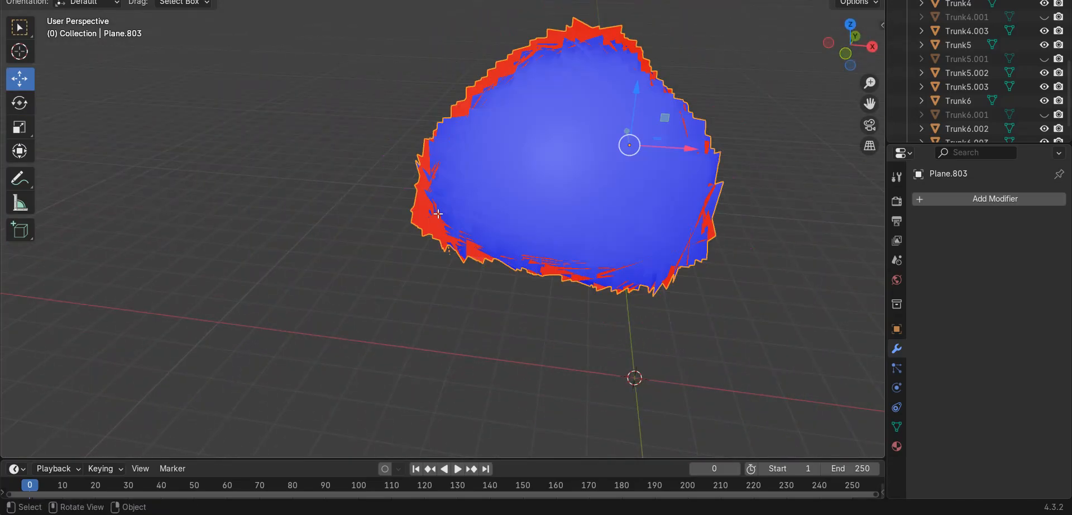
Step: Inspect the leaf mesh from several sides and turn off the Face Orientation overlay
middle_click_drag(624, 187, 550, 95)
middle_click_drag(457, 179, 502, 182)
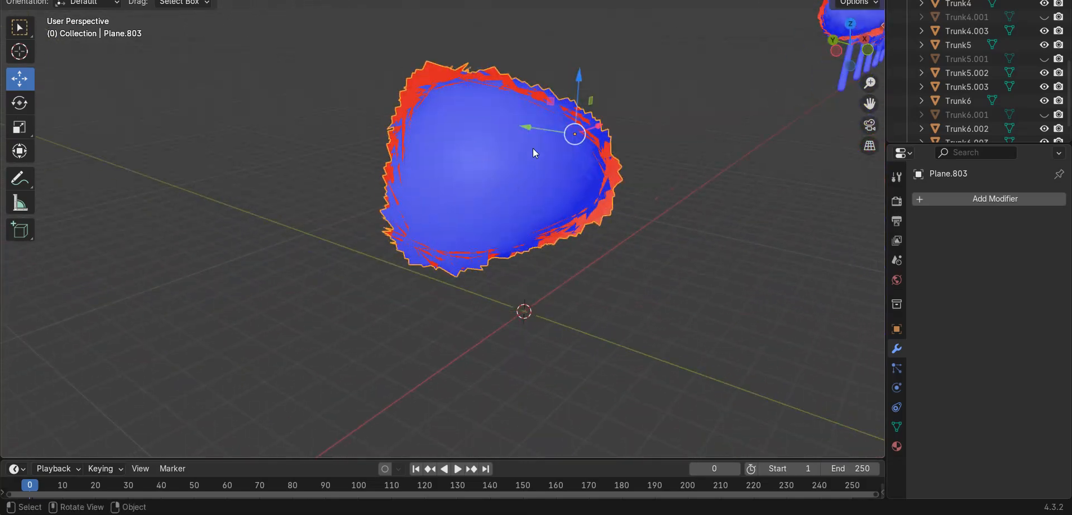
middle_click_drag(534, 152, 402, 216)
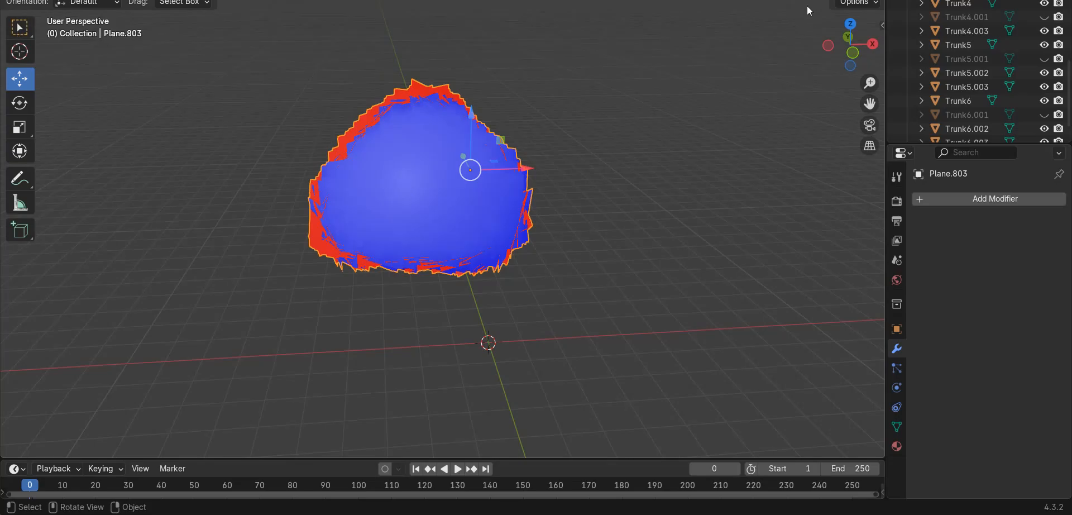
left_click(783, 1)
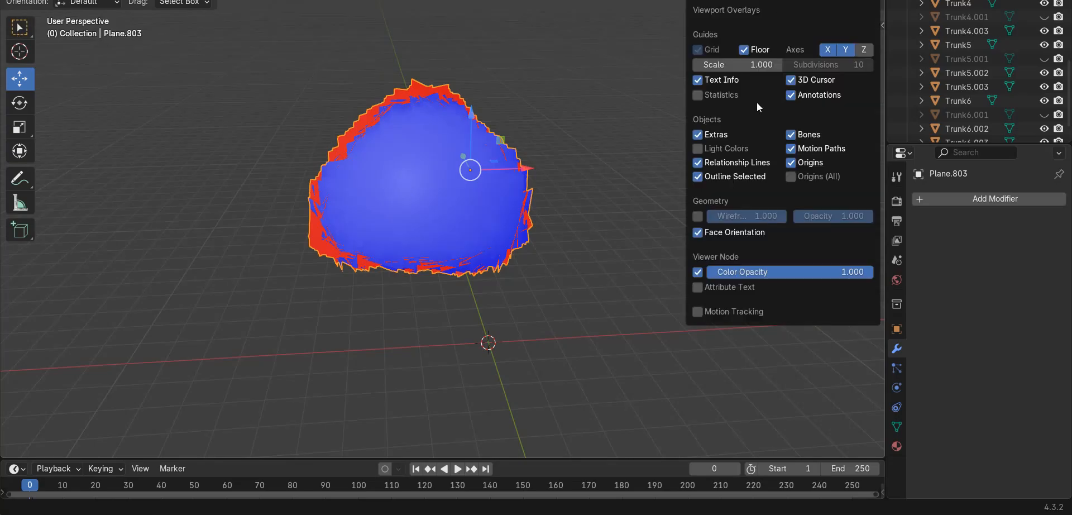
left_click(705, 235)
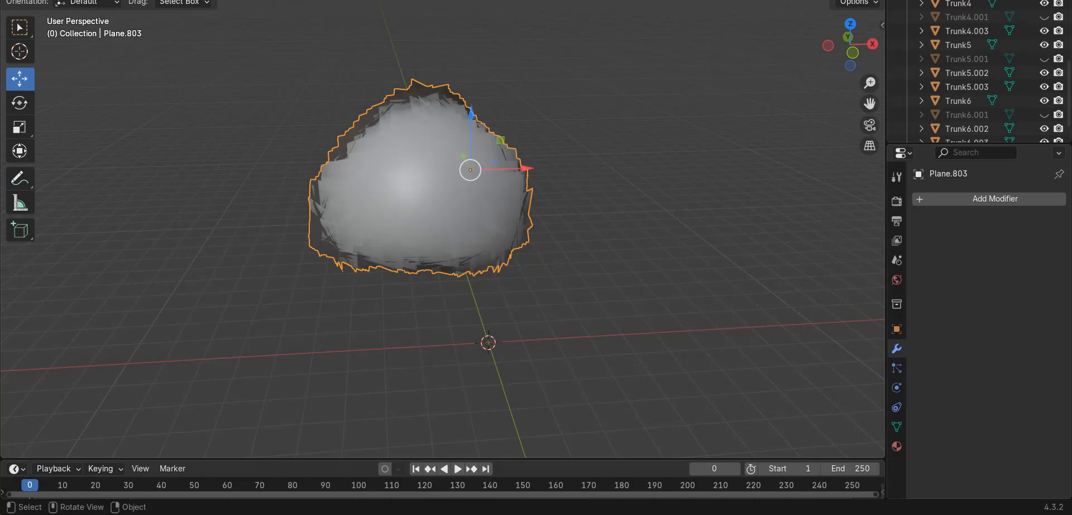
Step: Export the leaf mesh as StylizedTreestut.fbx and import it into Unreal Engine with Recompute Normals off
left_click(31, 0)
mouse_move(82, 171)
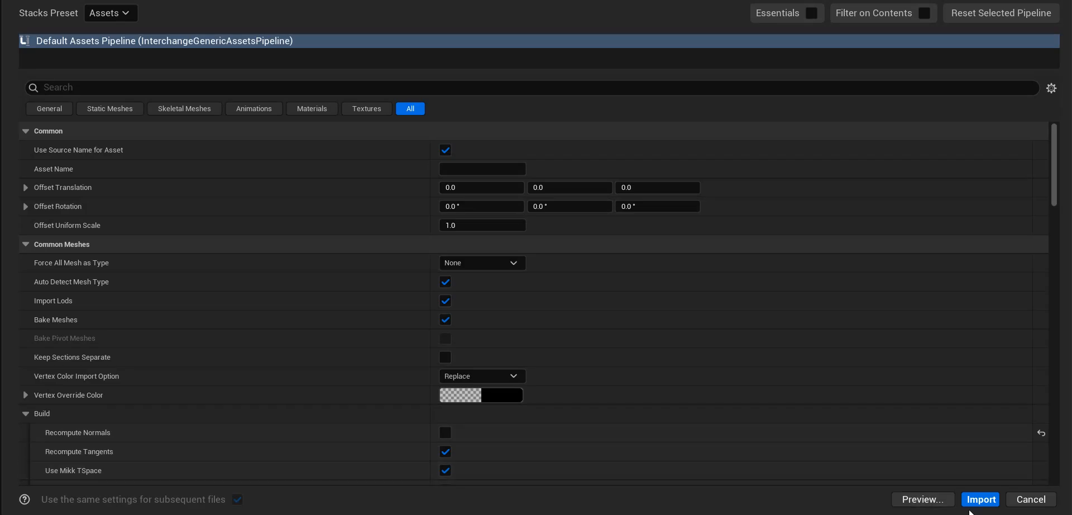
left_click(988, 504)
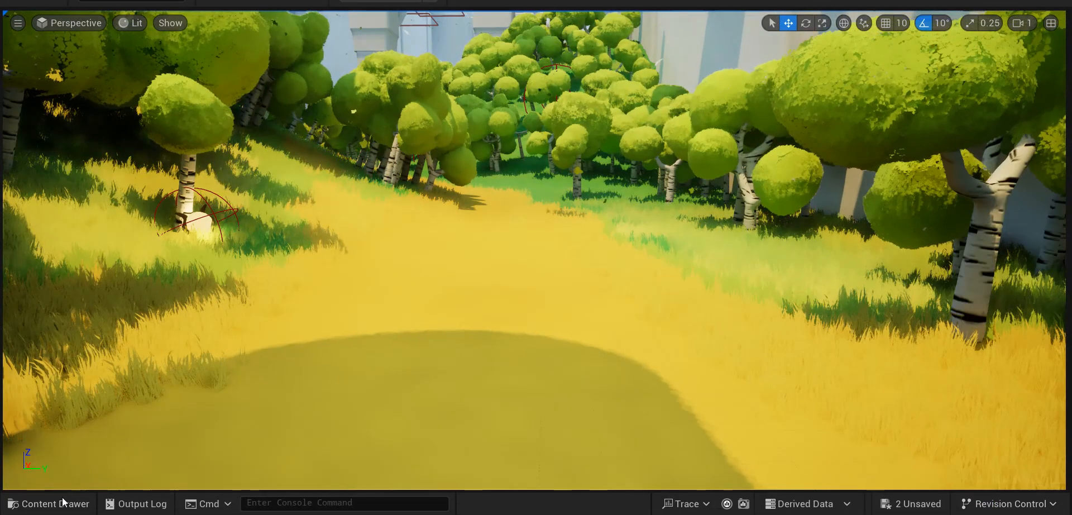
Step: Place the StylizedTreestut static mesh from the Trees folder in the level on the path between the trees
mouse_move(525, 391)
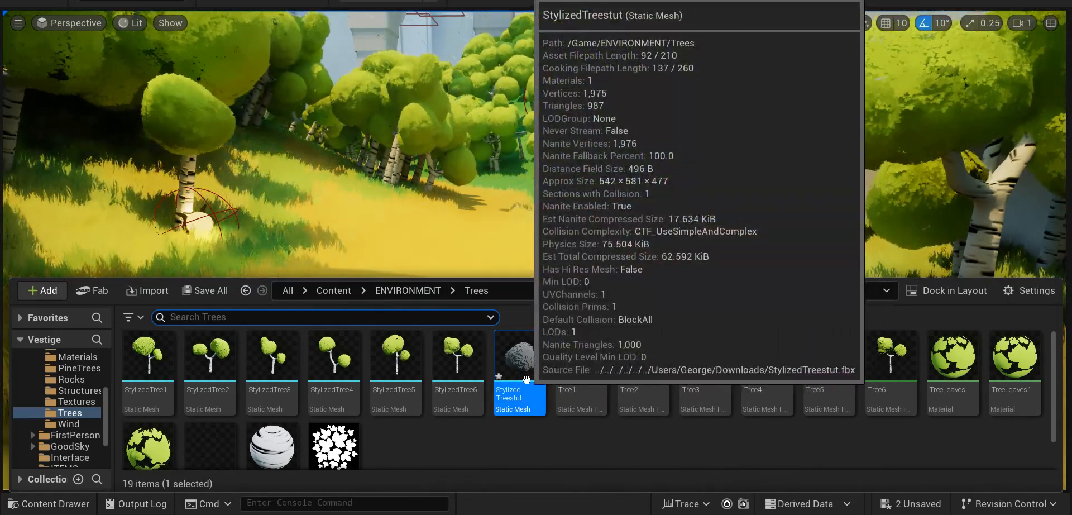
left_click_drag(526, 379, 515, 287)
right_click_drag(536, 272, 510, 185)
key("w")
key("d")
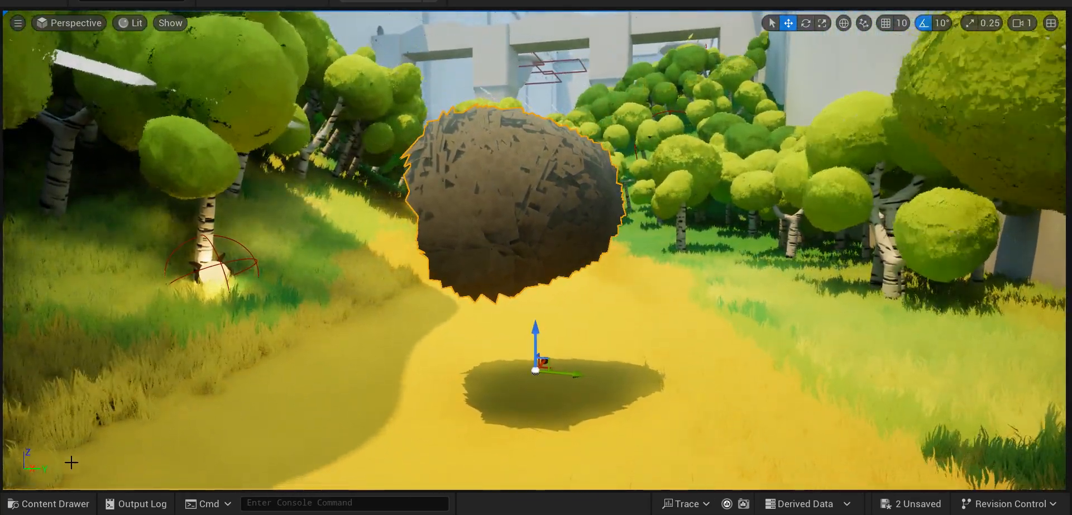
Step: Open the TreeLeaves material from the Trees folder and examine its node graph
left_click(65, 504)
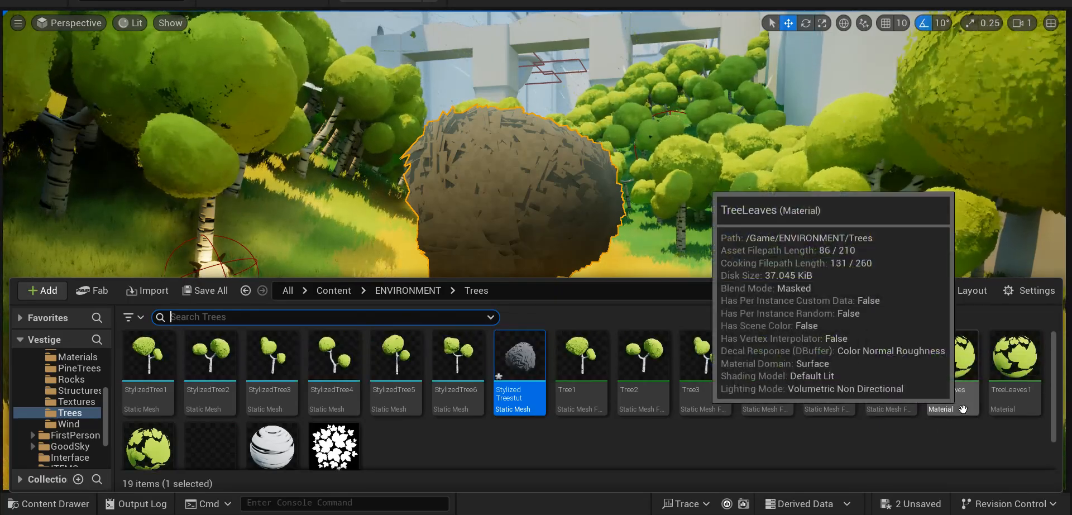
double_click(963, 410)
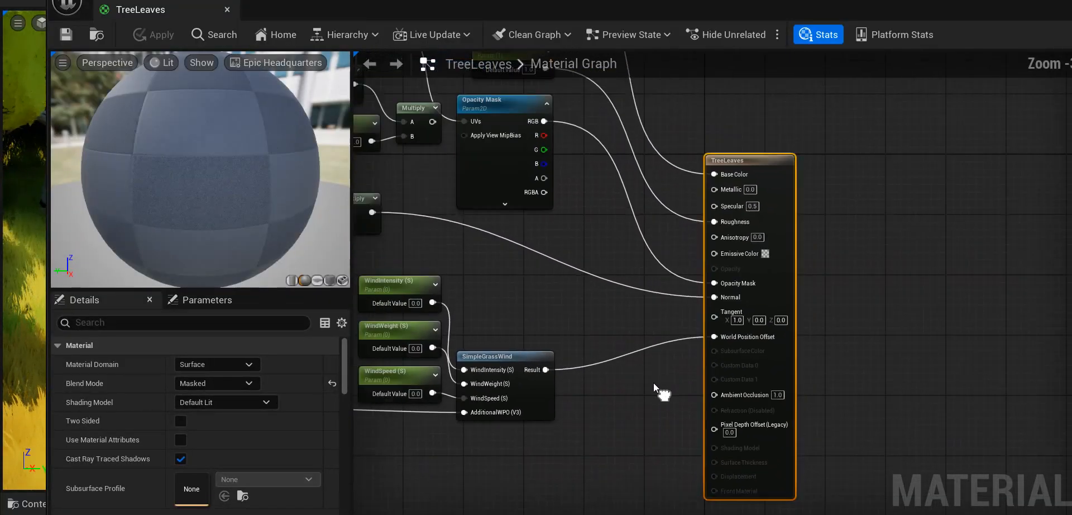
scroll(658, 384, "down", 5)
right_click_drag(653, 383, 719, 357)
scroll(726, 269, "up", 5)
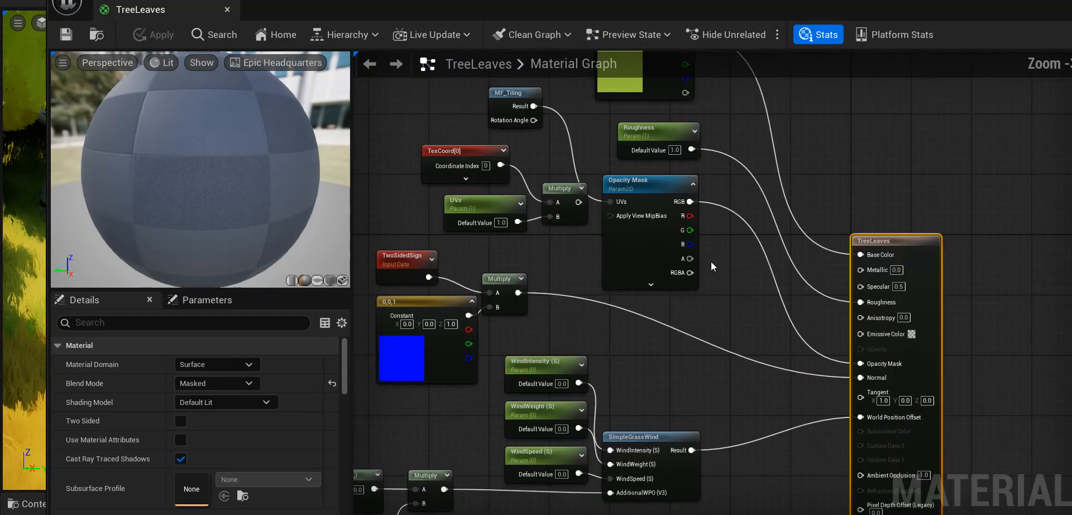
Step: Examine the Opacity Mask node's WardLeaves texture settings and the nodes feeding base color and roughness
left_click(645, 249)
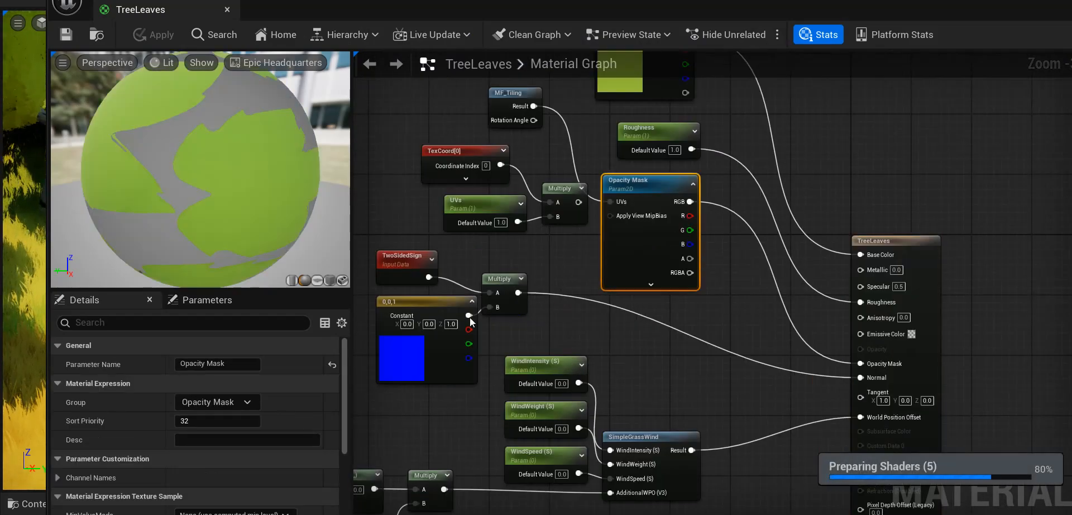
scroll(230, 383, "down", 5)
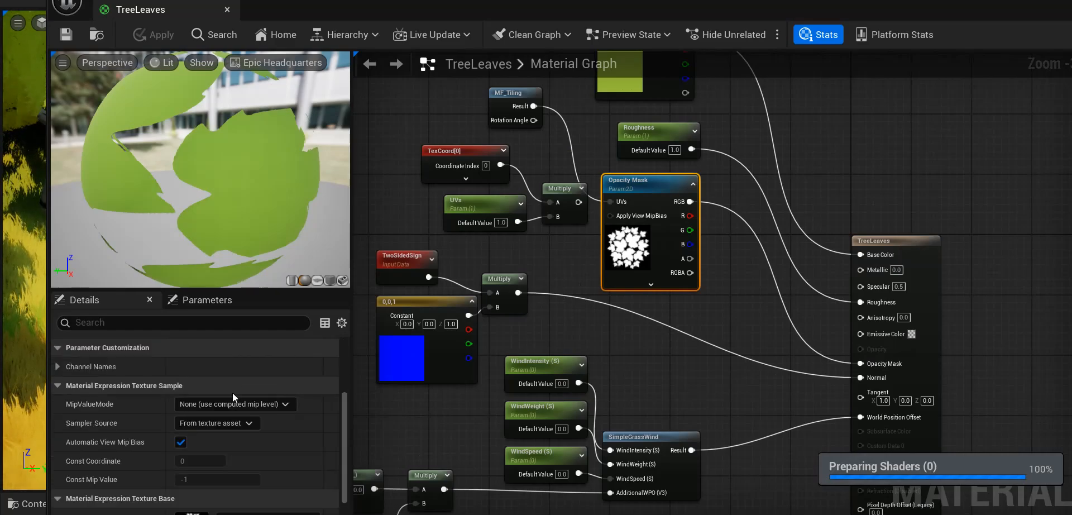
scroll(233, 395, "down", 2)
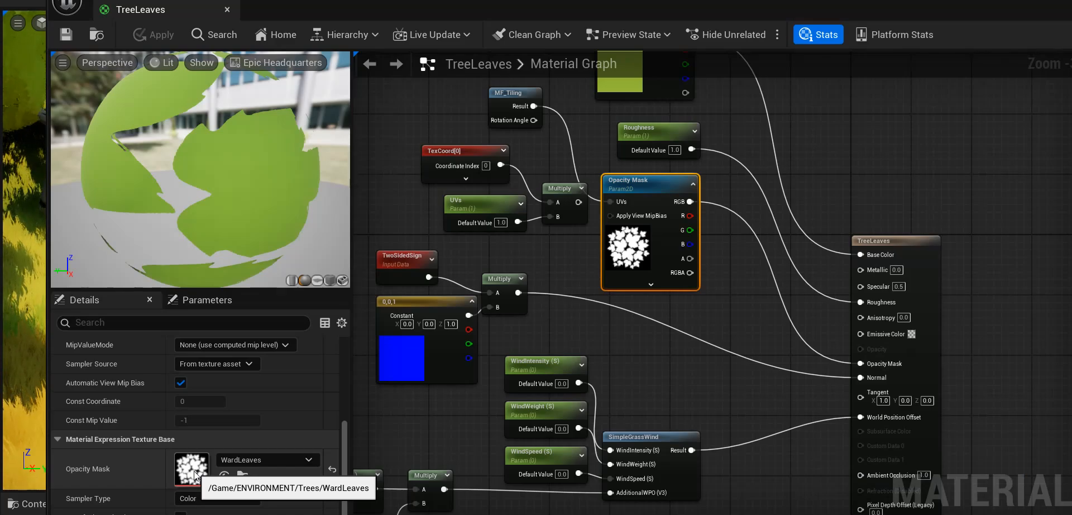
right_click_drag(561, 217, 531, 301)
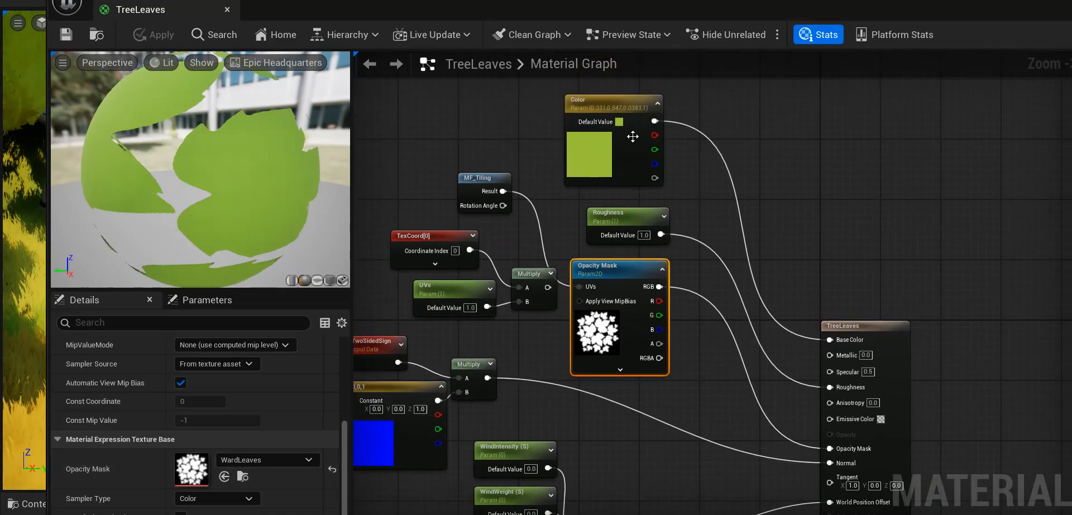
right_click_drag(688, 212, 730, 213)
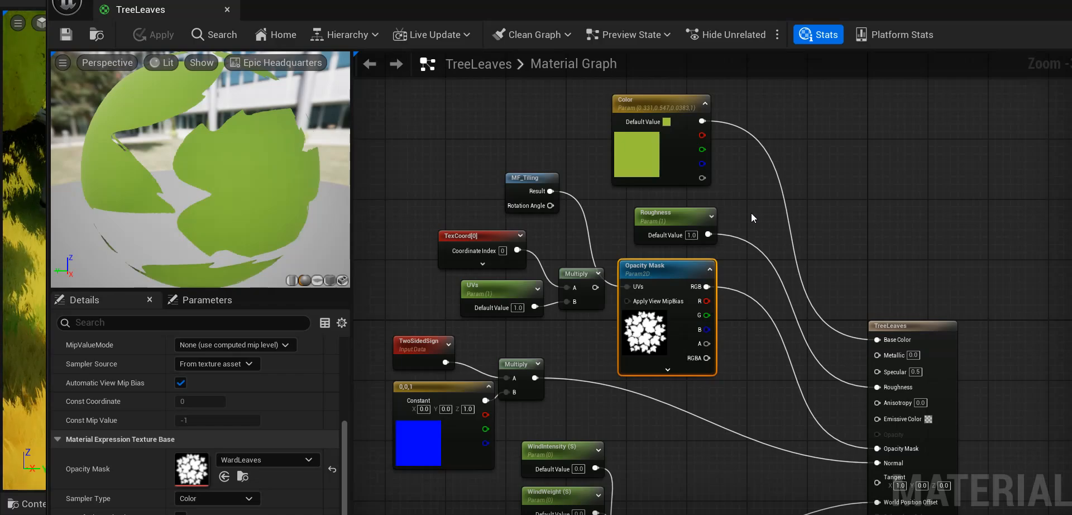
Step: Examine the TreeLeaves node chain from TexCoord through TransformVector, Billboard Inflate and Billboard Scale to SimpleGrassWind and World Position Offset
right_click_drag(751, 213, 799, 220)
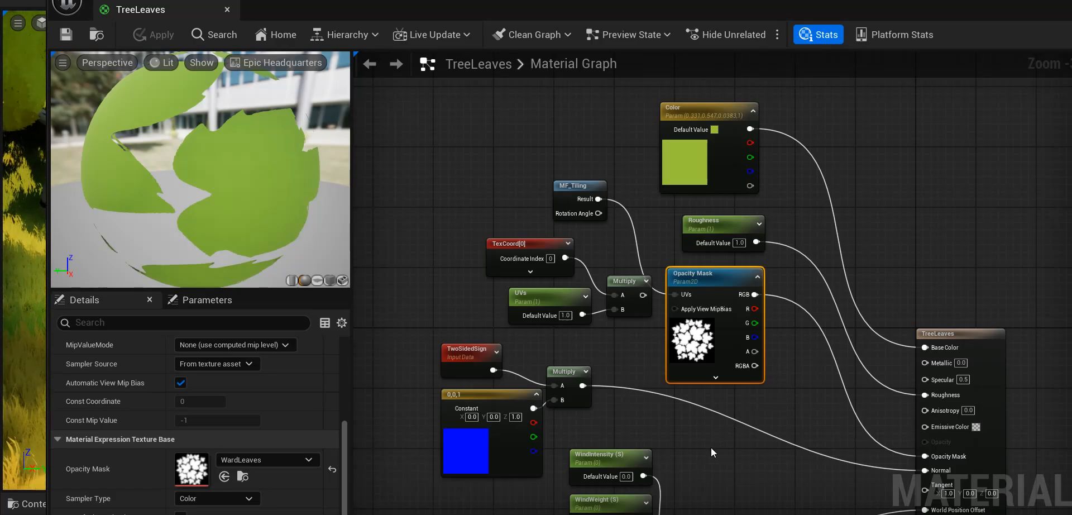
right_click_drag(695, 450, 724, 365)
scroll(724, 374, "down", 2)
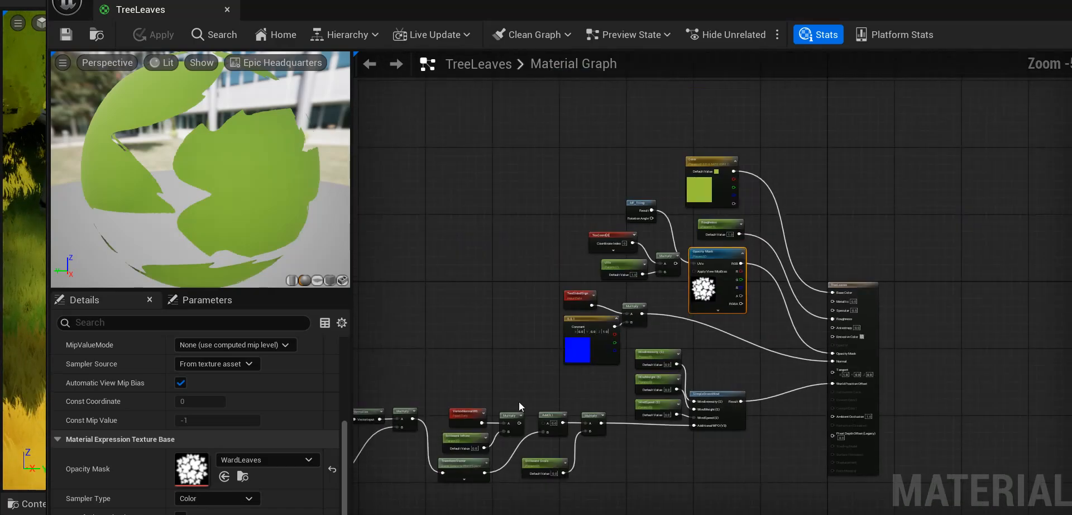
right_click_drag(474, 399, 748, 340)
scroll(568, 293, "up", 3)
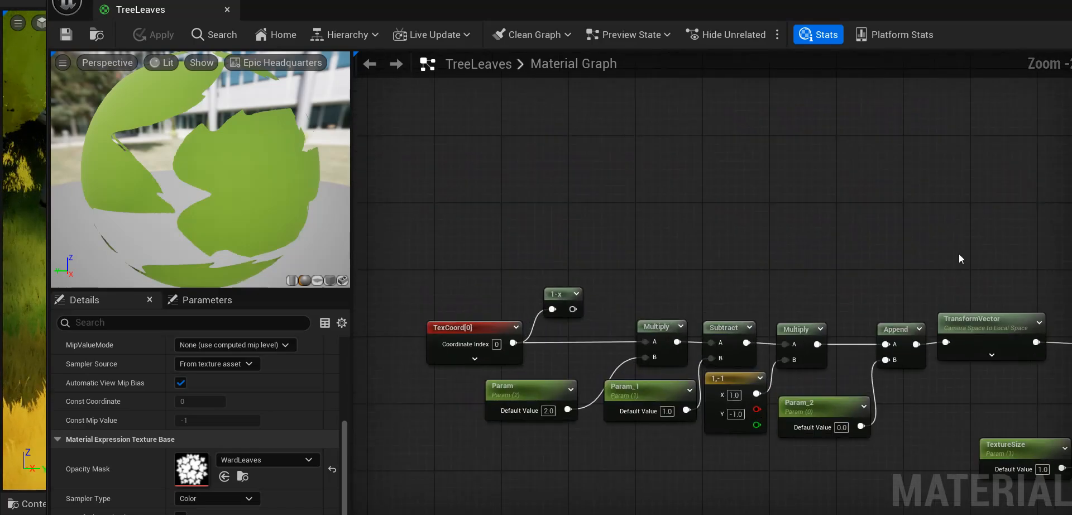
right_click_drag(959, 253, 937, 215)
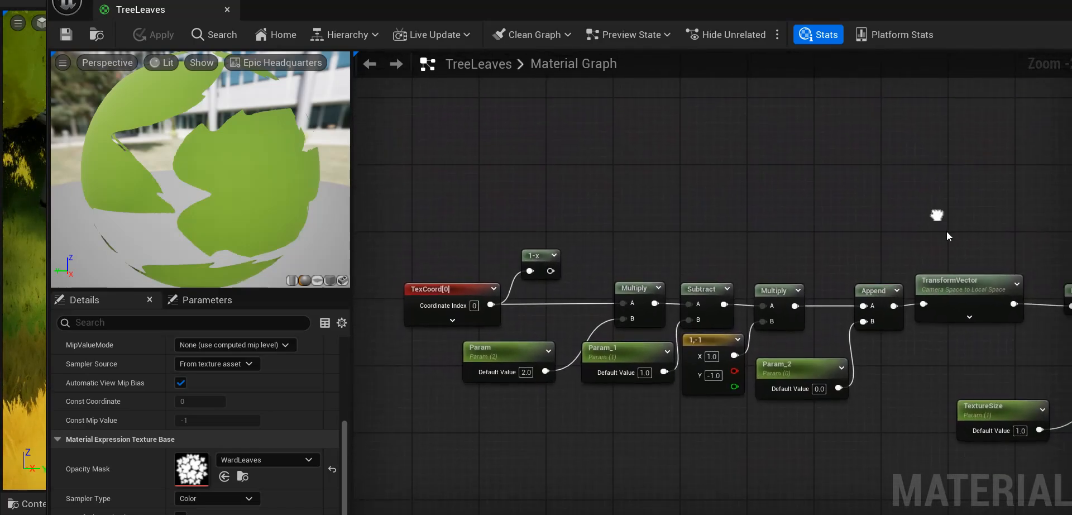
key("super+Up")
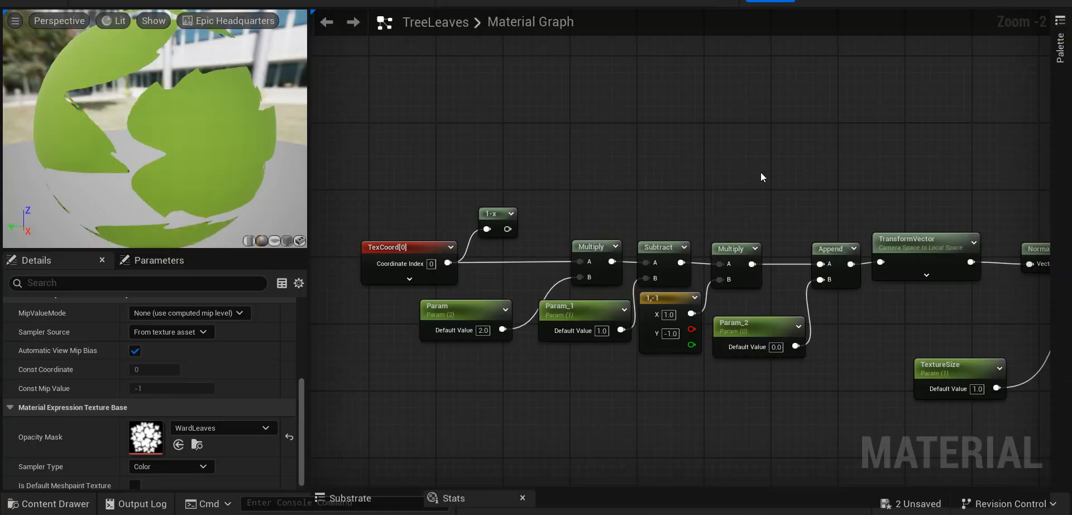
right_click_drag(911, 187, 671, 167)
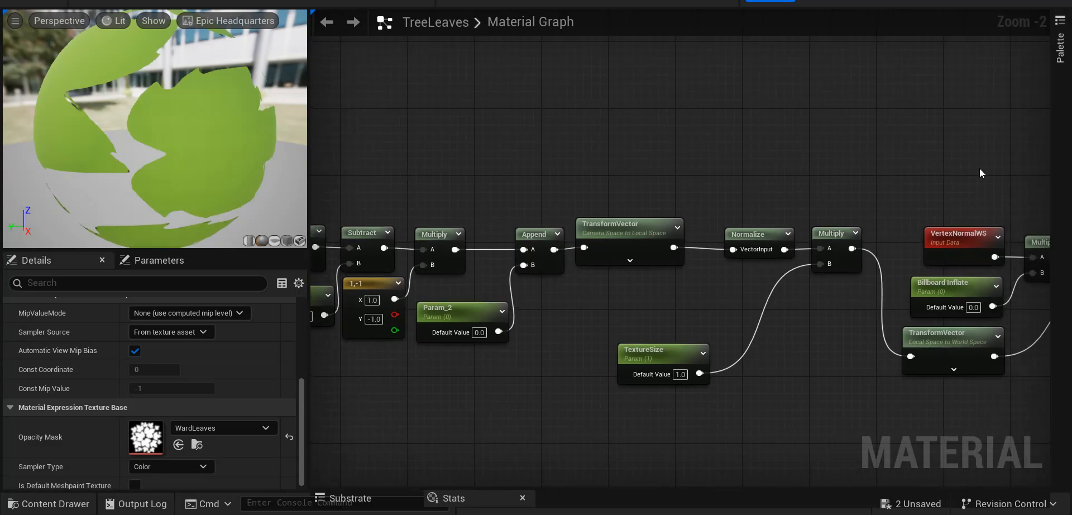
right_click_drag(979, 172, 596, 192)
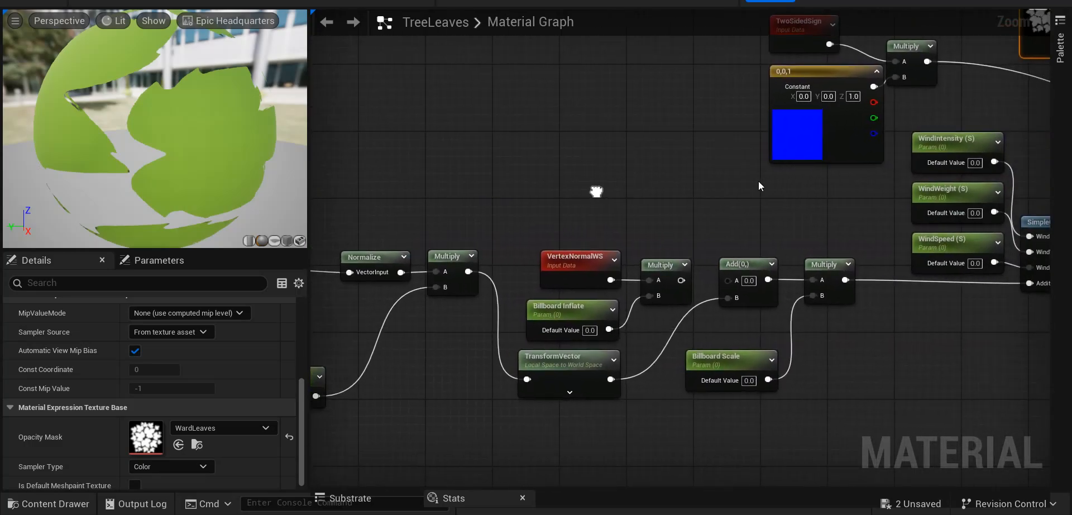
scroll(725, 186, "down", 4)
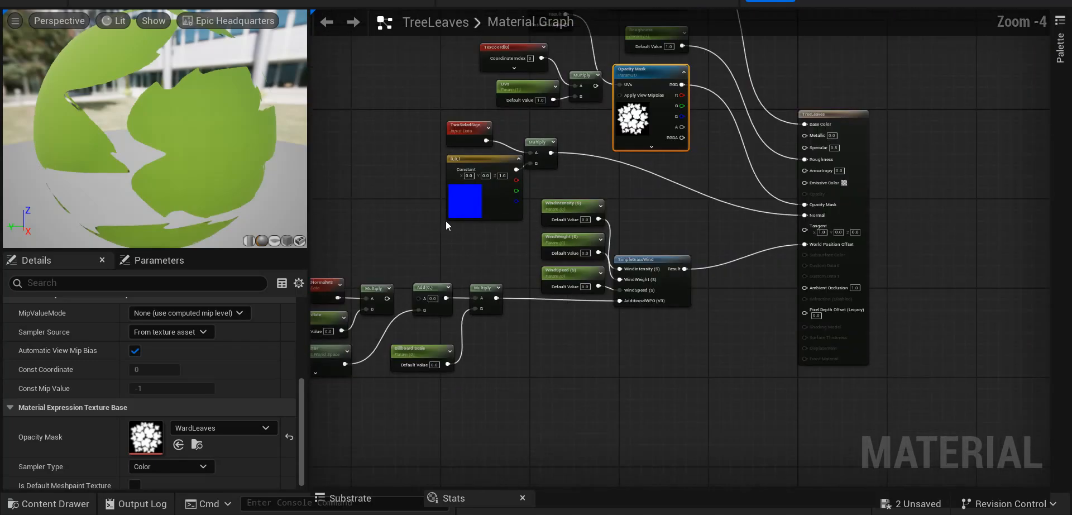
Step: Examine the TreeLeaves result node's material settings, including the Blend Mode options, and the nodes feeding its inputs
left_click(827, 116)
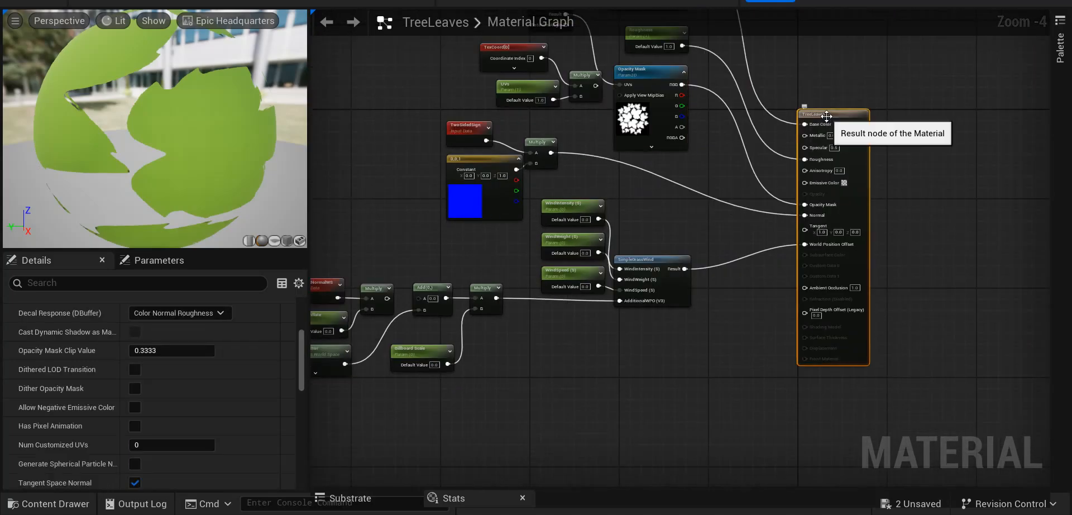
scroll(245, 369, "up", 10)
right_click_drag(802, 196, 696, 297)
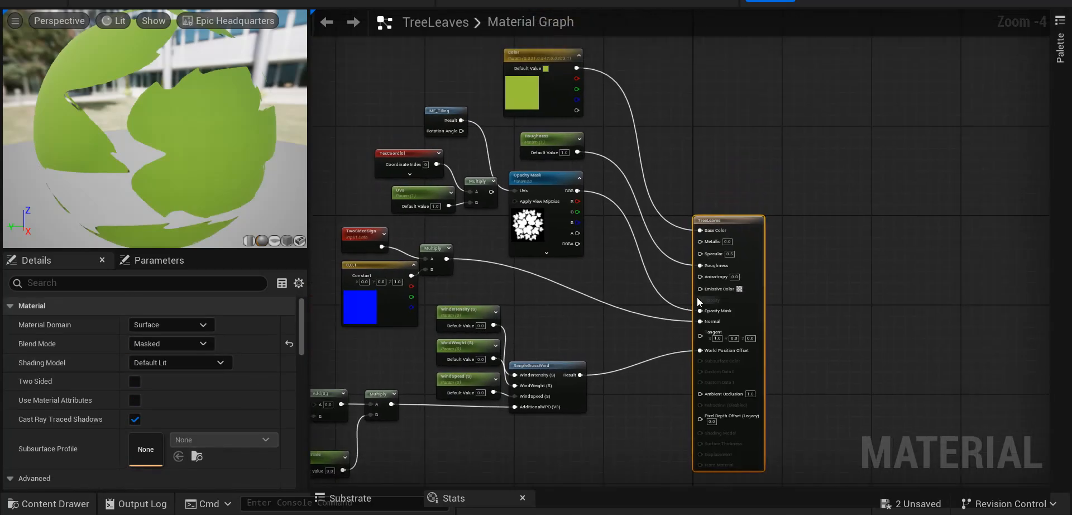
scroll(738, 270, "up", 2)
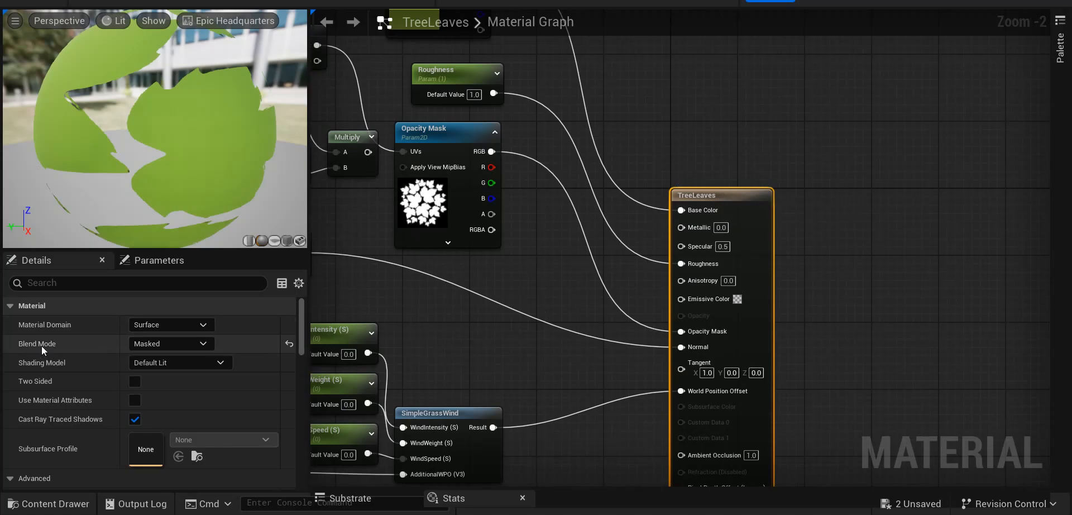
left_click(152, 345)
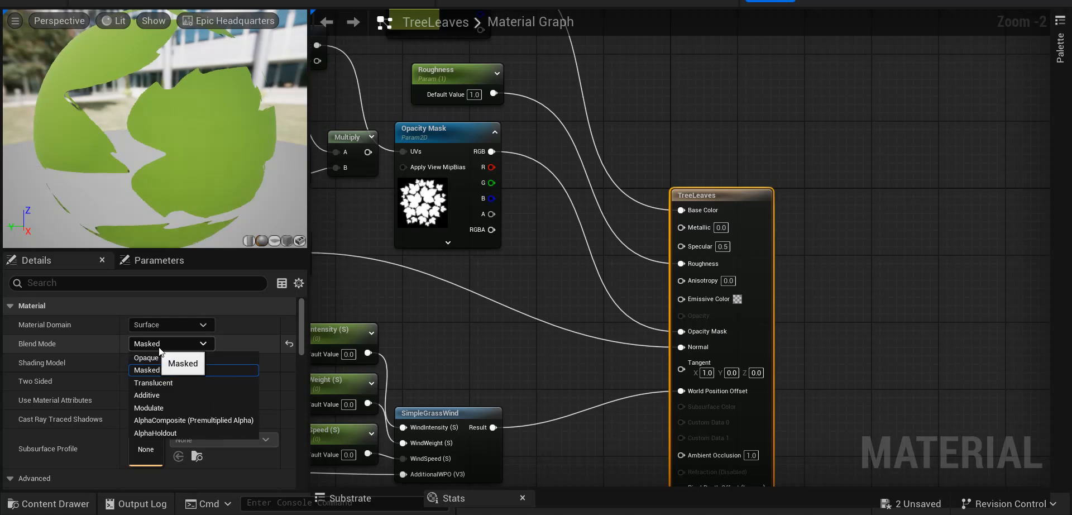
left_click(194, 345)
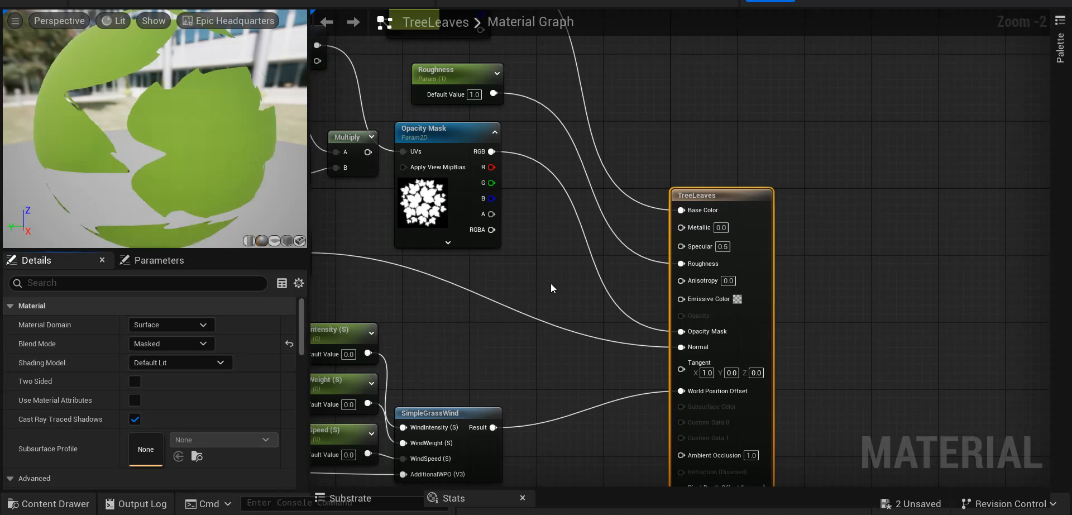
scroll(548, 277, "down", 3)
right_click_drag(619, 273, 776, 241)
scroll(746, 250, "up", 1)
right_click_drag(998, 248, 420, 246)
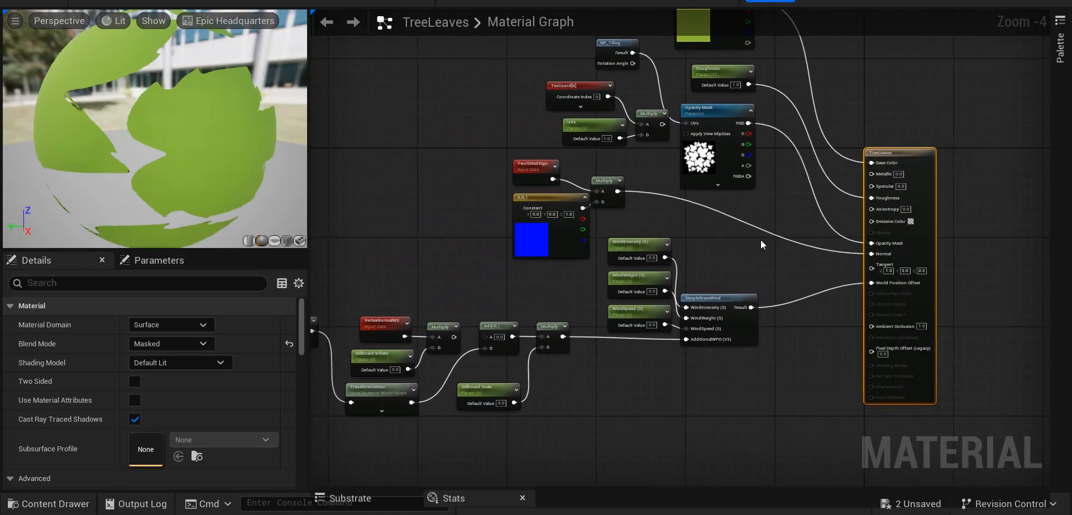
right_click_drag(760, 239, 648, 296)
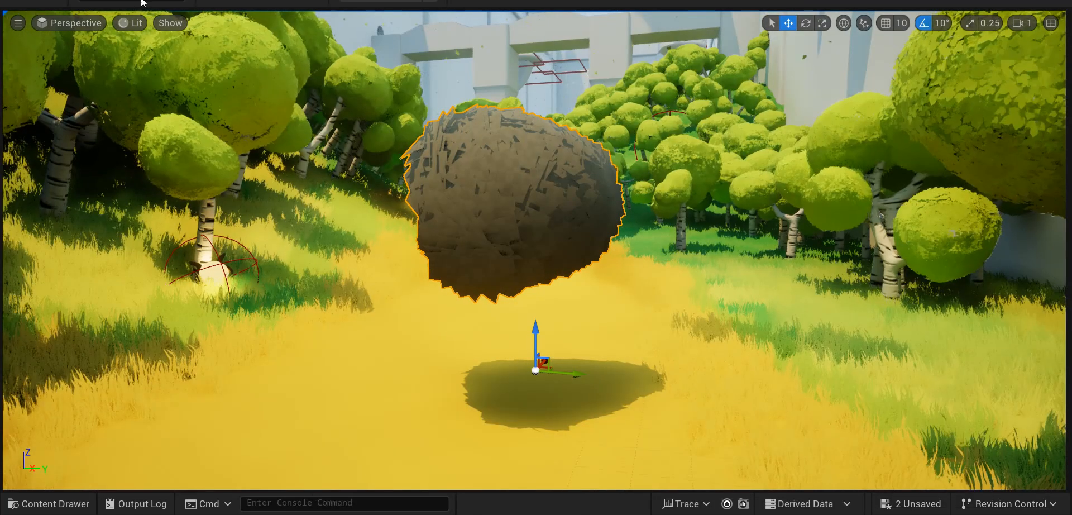
Step: Open the StylizedTreestut static mesh from the Trees folder and assign the TreeLeaves1_Inst material instance to its Element 0 slot
key("ctrl+space")
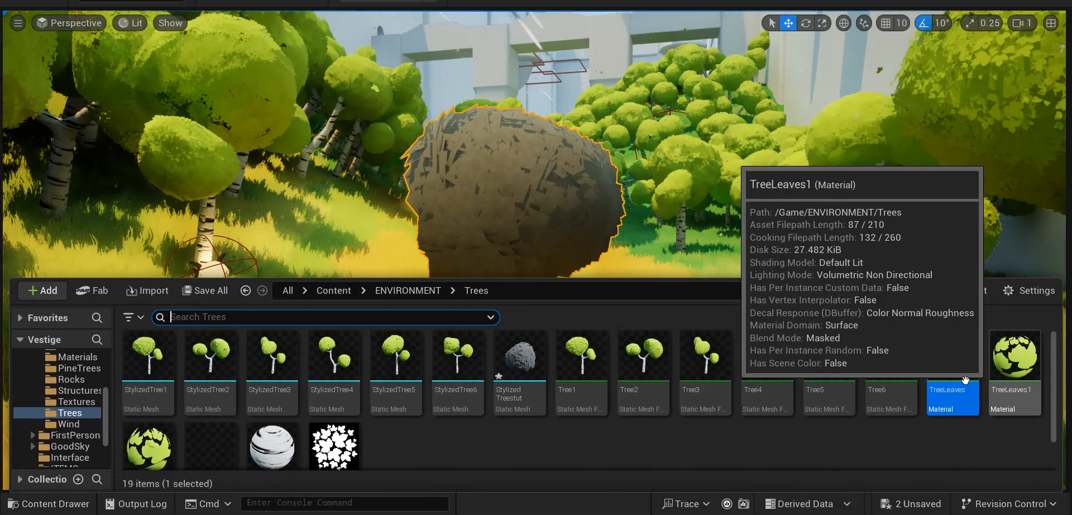
key("ctrl+space")
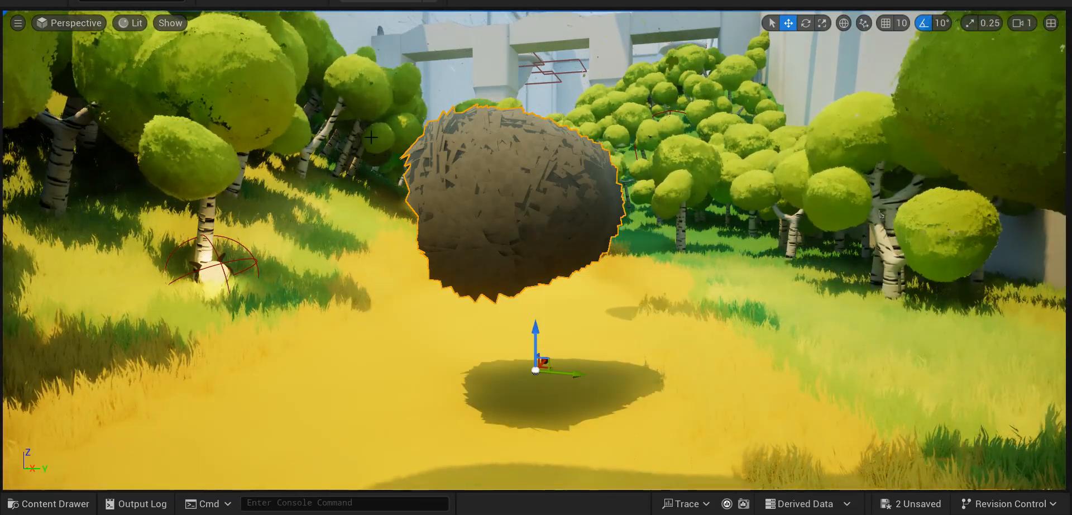
key("ctrl+space")
left_click(525, 355)
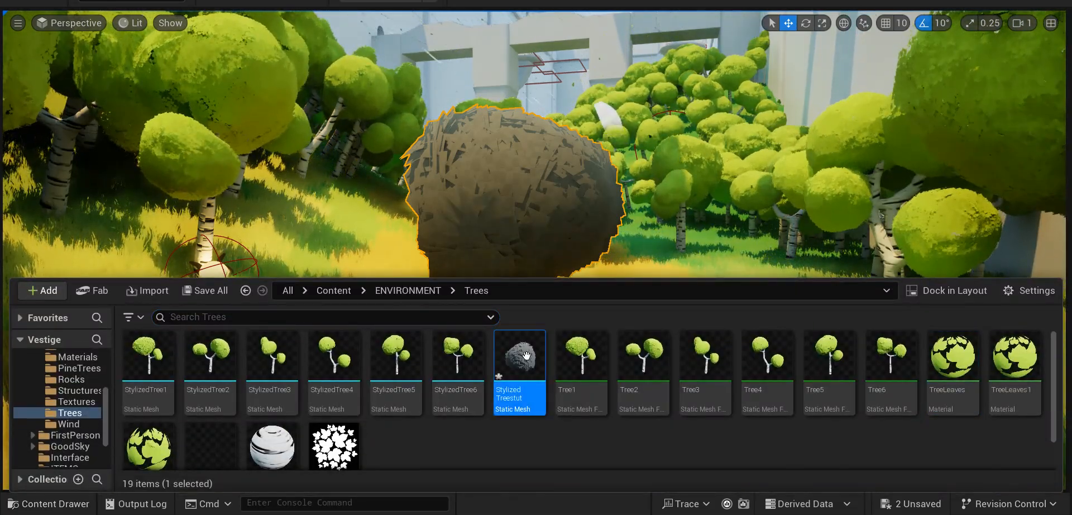
double_click(541, 352)
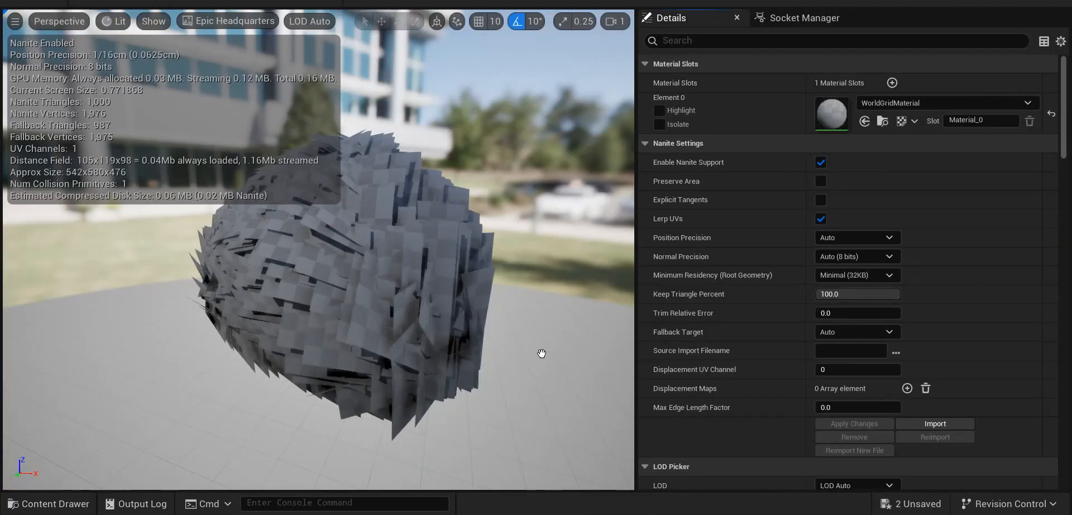
left_click(904, 104)
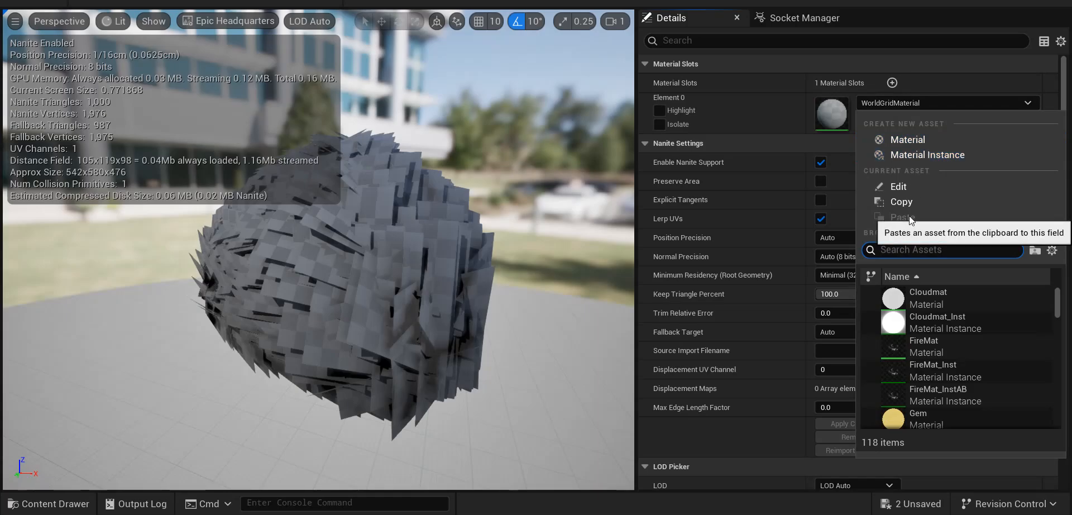
type("leav")
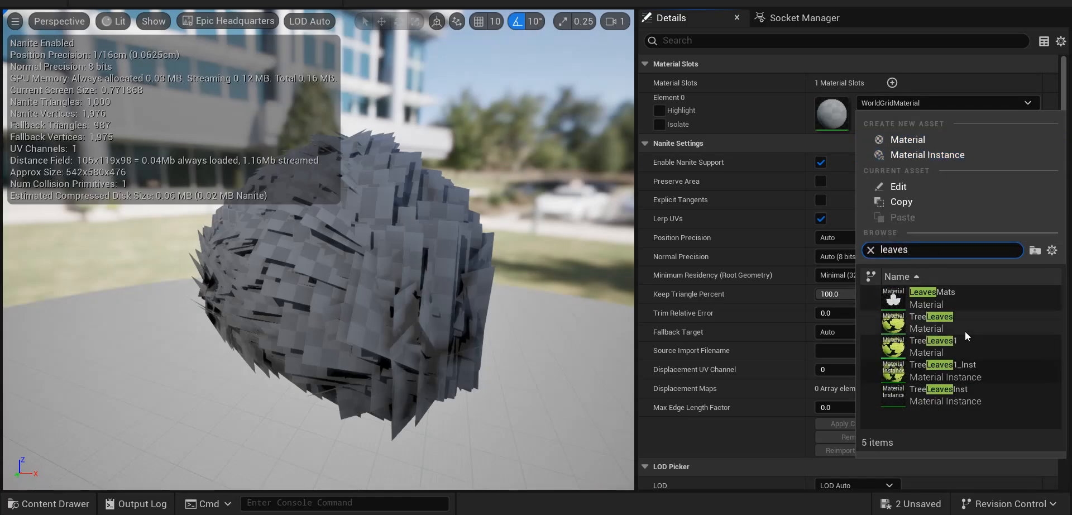
left_click(982, 371)
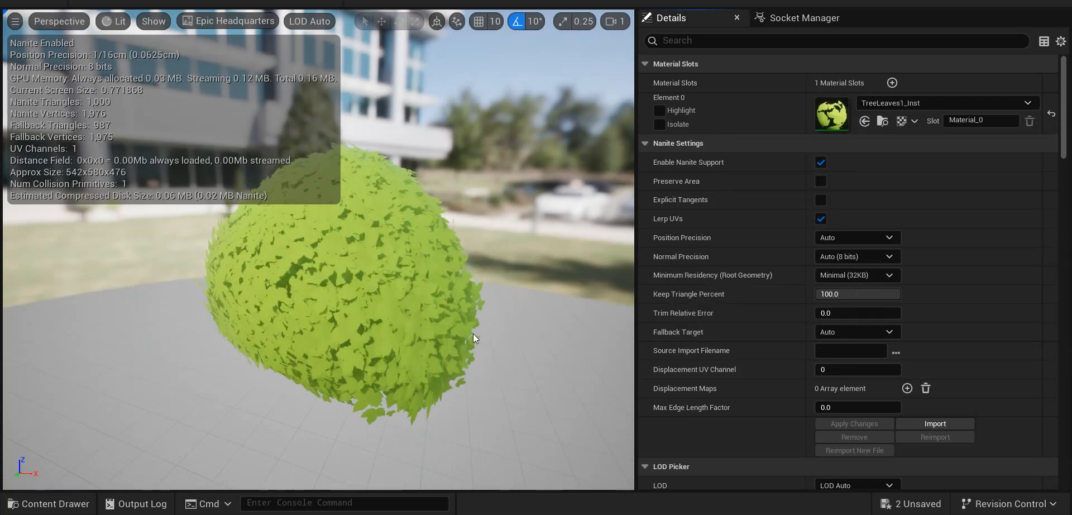
right_click_drag(435, 282, 508, 260)
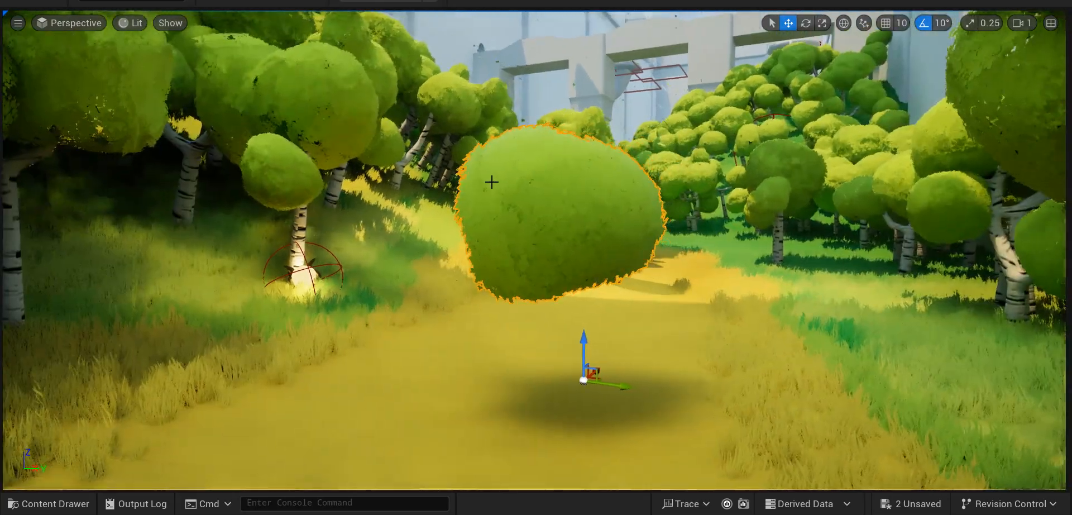
Step: Switch to object selection and select the stone arch structure instead of the leaf mesh to view the foliage without its outline
right_click_drag(491, 182, 497, 175)
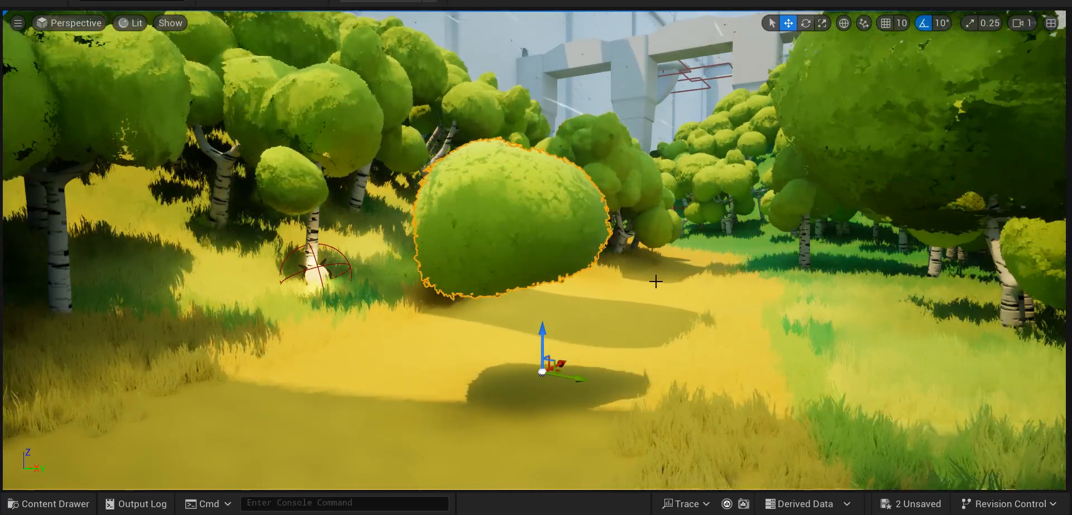
left_click(771, 23)
left_click(728, 48)
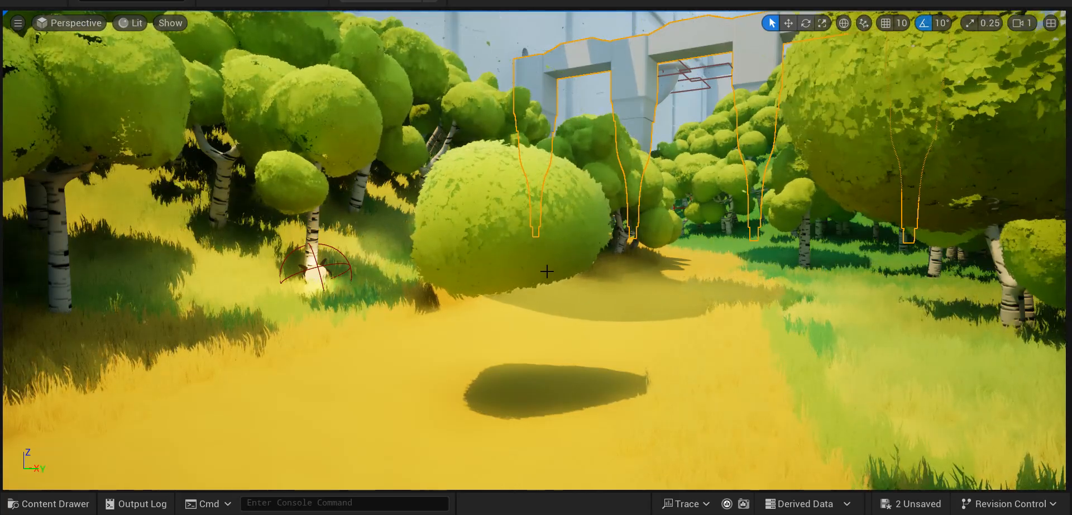
Step: Select the leaf mesh again and move it sideways across the path toward the small birch tree, raising it higher above the ground
left_click(522, 263)
right_click_drag(520, 263, 538, 279)
key("w")
key("d")
key("s")
key("d")
key("w")
key("a")
key("s")
right_click_drag(551, 278, 557, 275)
key("a")
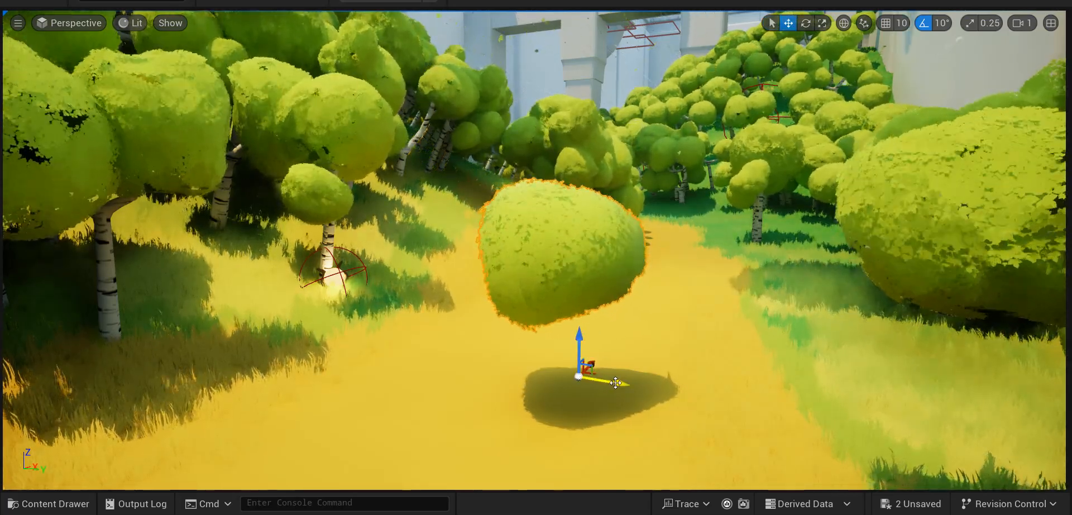
left_click_drag(615, 383, 485, 364)
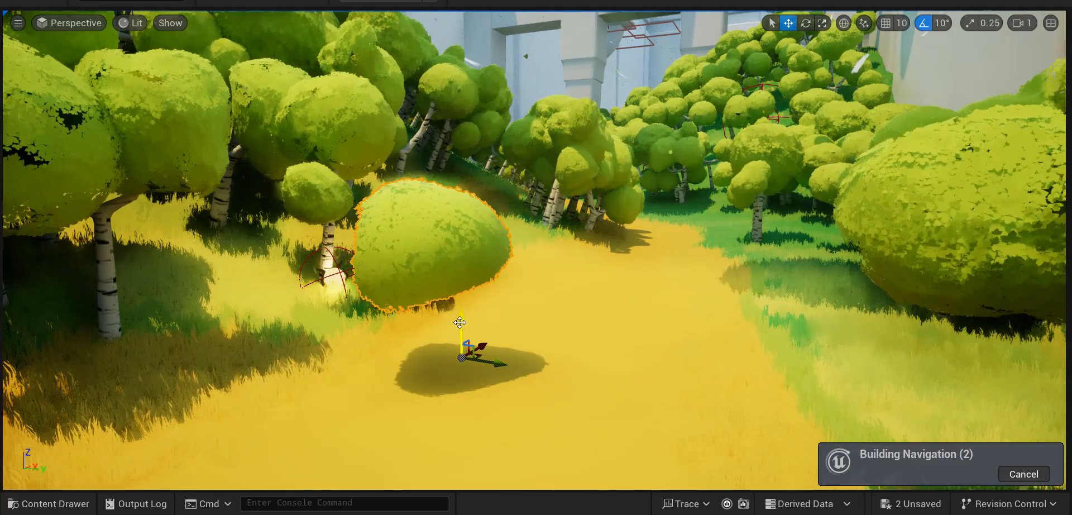
left_click_drag(462, 327, 470, 243)
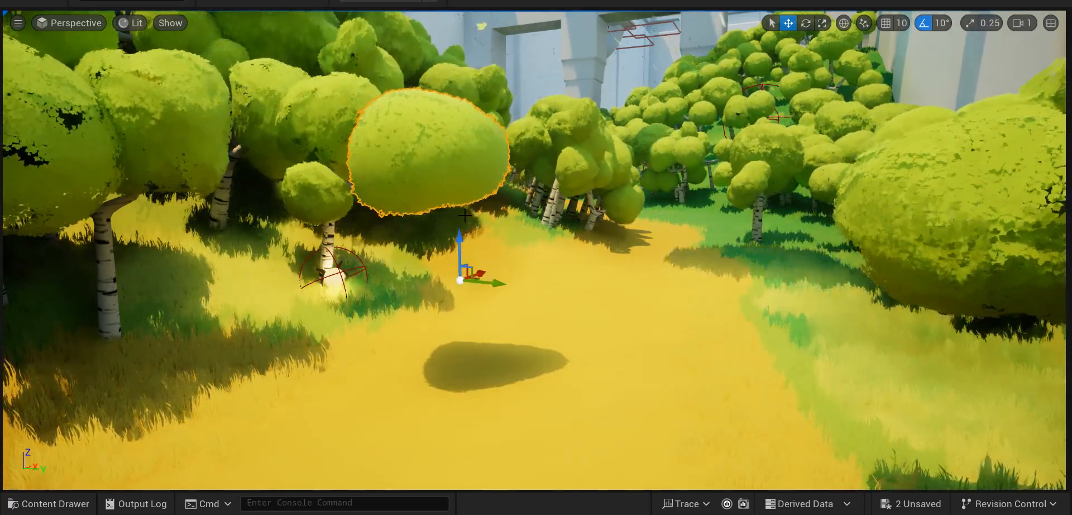
Step: Examine the leaf mesh against the surrounding stylized trees from several distances and angles in the level
mouse_move(438, 208)
right_mouse_down()
mouse_move(407, 195)
mouse_move(450, 205)
mouse_move(488, 195)
mouse_move(456, 212)
right_mouse_up()
key("s")
key("w")
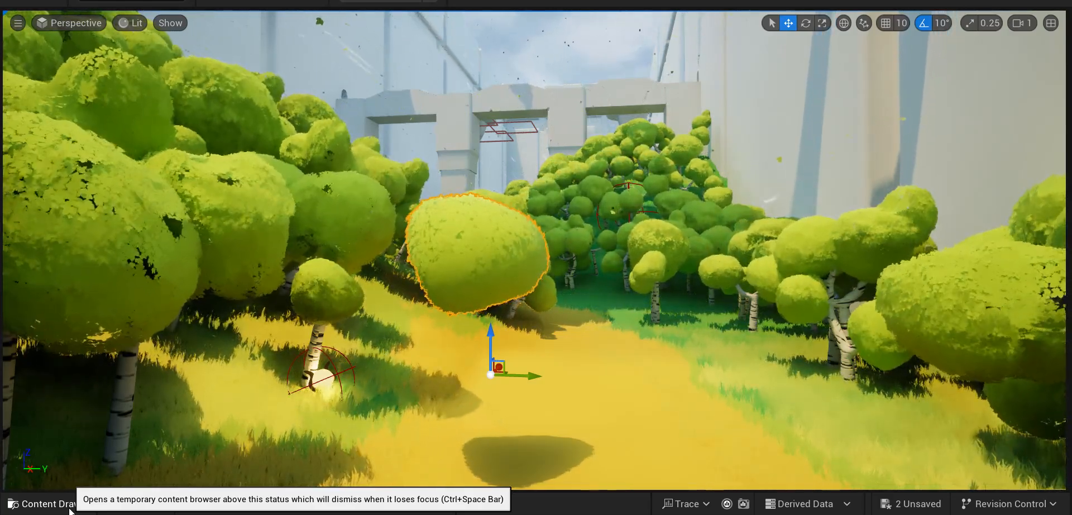
key("s")
right_click_drag(373, 386, 365, 385)
key("d")
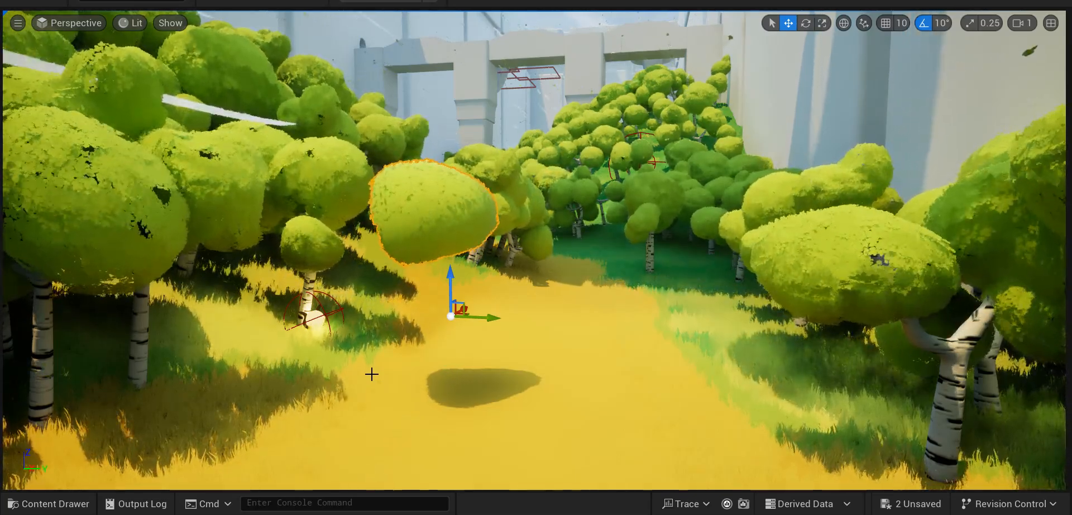
key("w")
right_click_drag(554, 321, 593, 340)
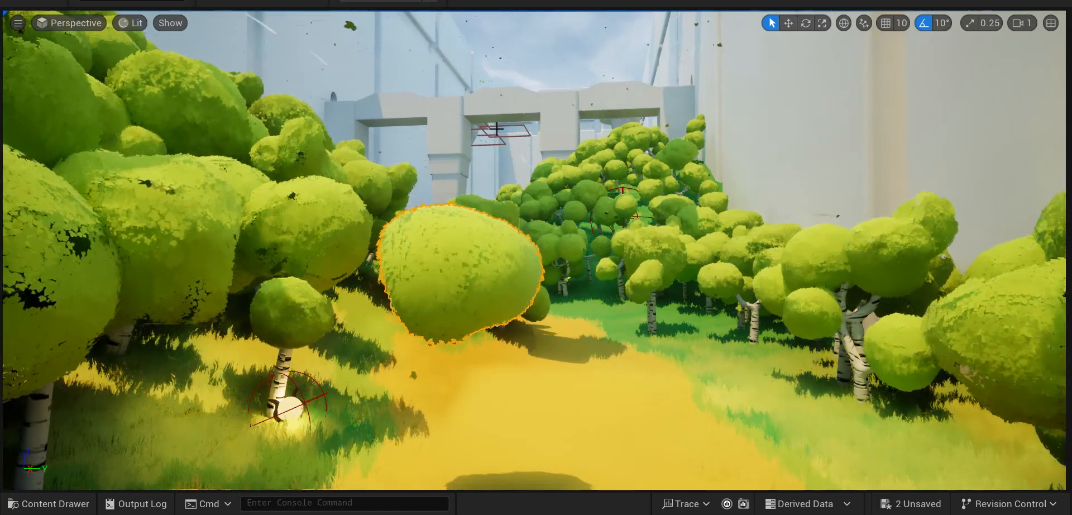
key("w")
right_click_drag(496, 129, 481, 132)
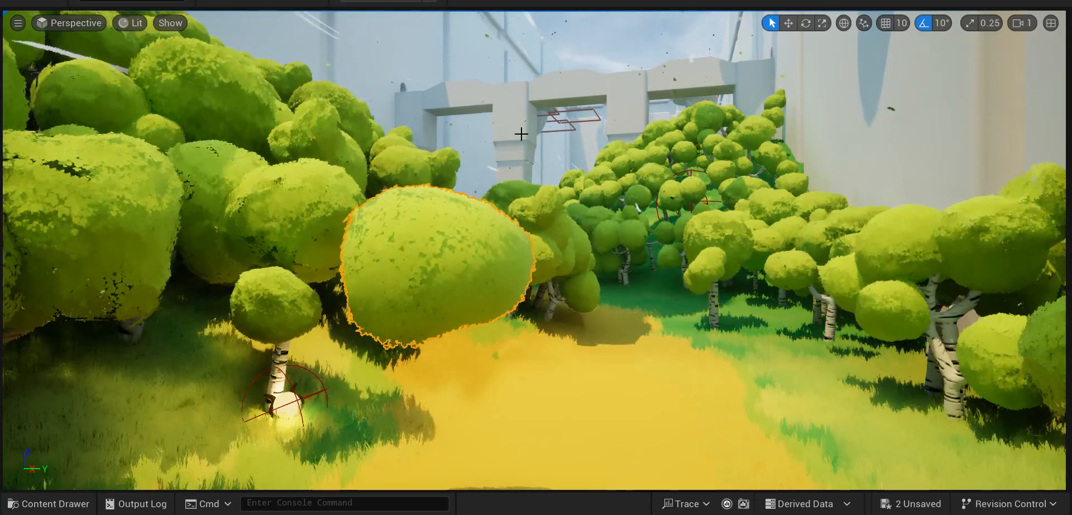